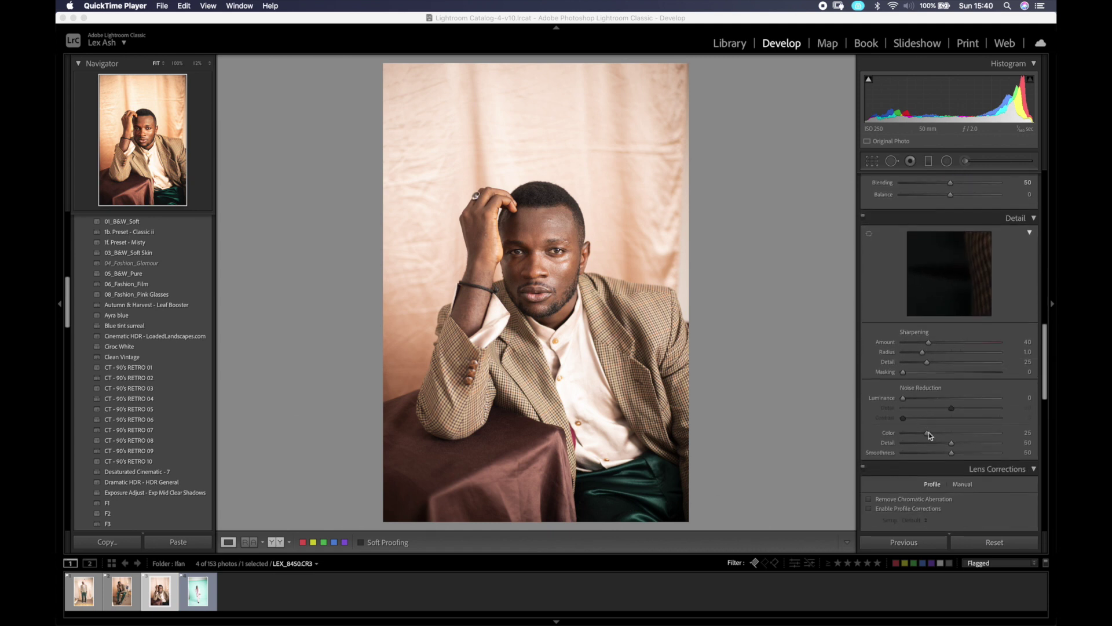
Step: Enable chromatic aberration removal and lens profile corrections, set the sharpening amount to 75, and inspect the face at 100%
scroll(939, 400, down, 4)
click(915, 387)
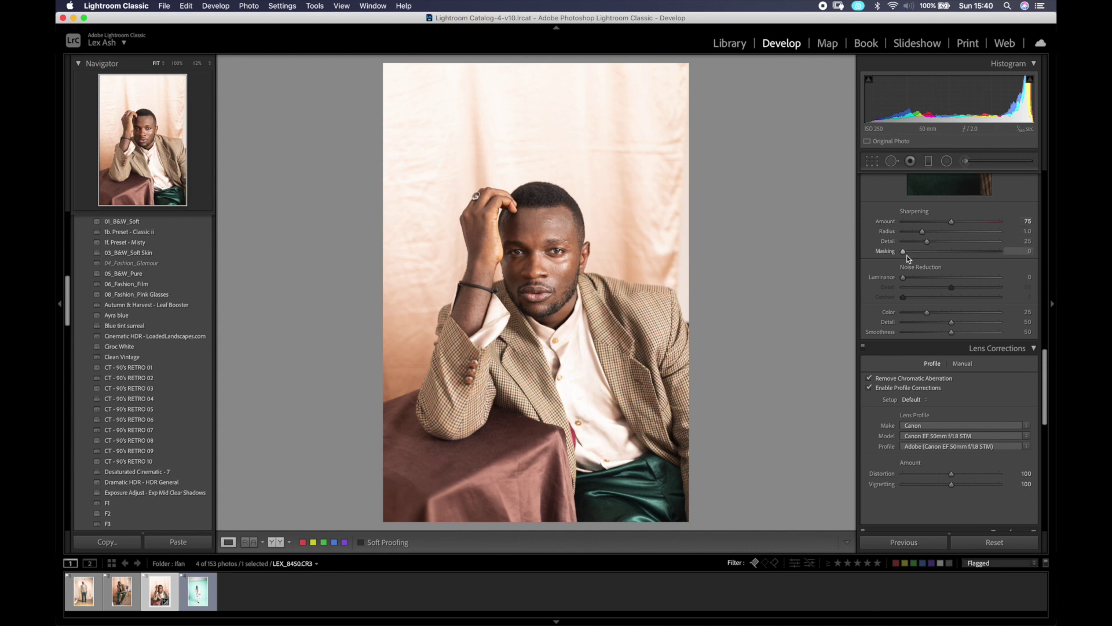
click(532, 231)
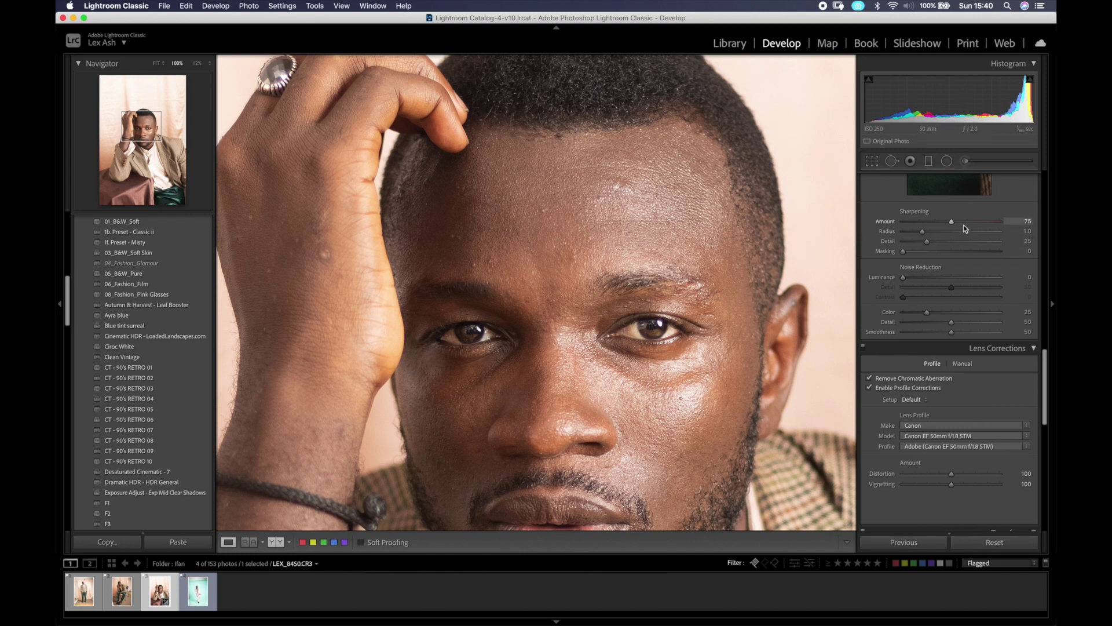
Step: Set the orange saturation to -16 and the orange luminance to -9 in the HSL color adjustments
scroll(895, 195, up, 4)
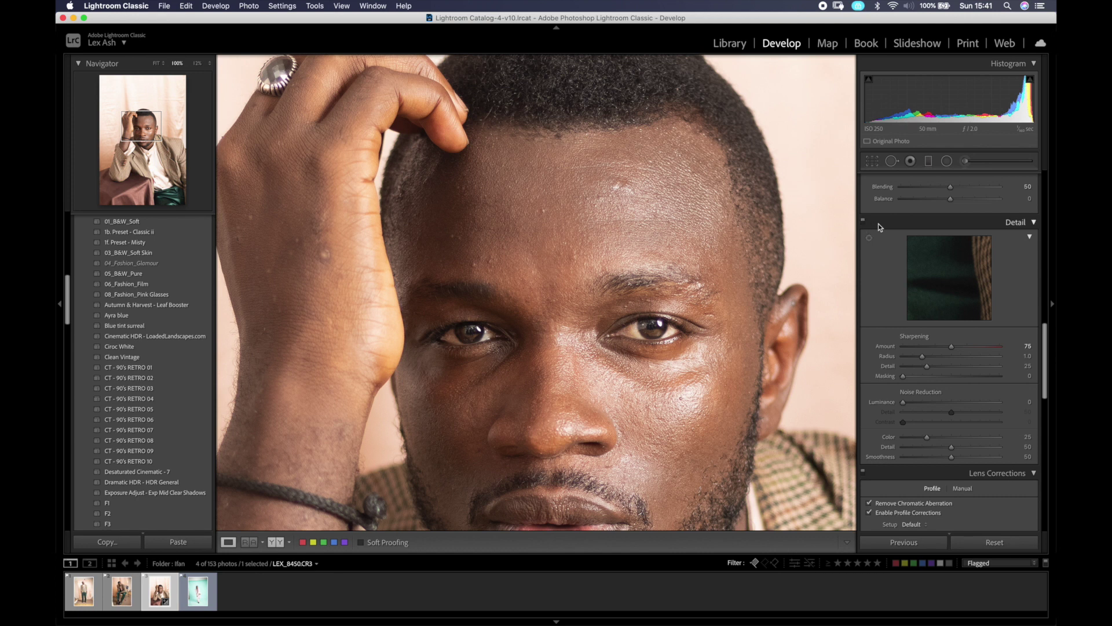
scroll(907, 266, up, 10)
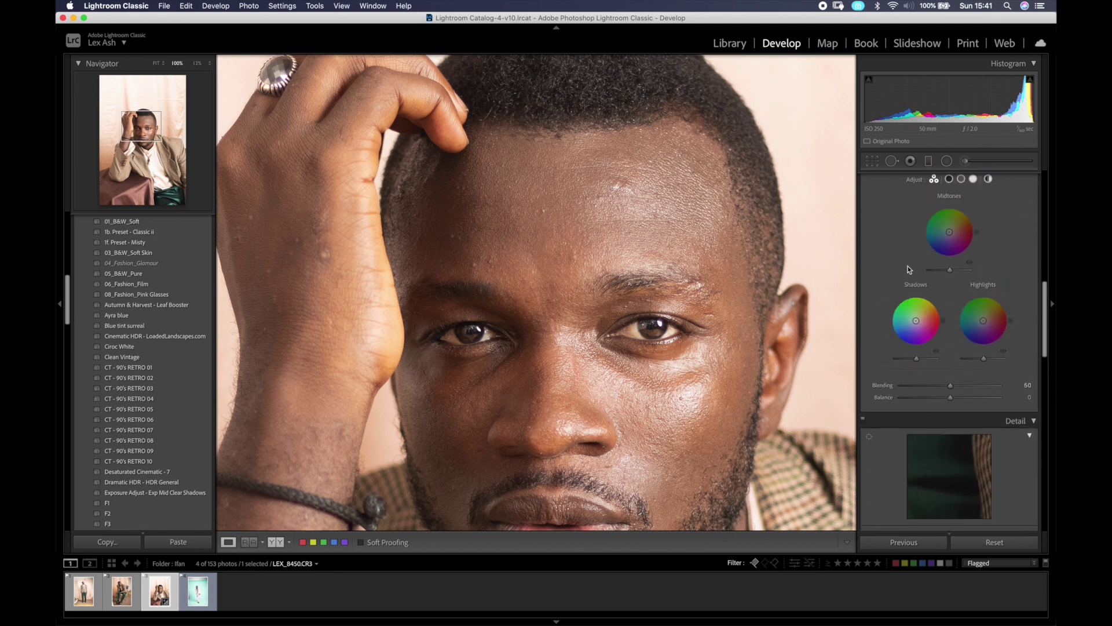
scroll(908, 266, up, 2)
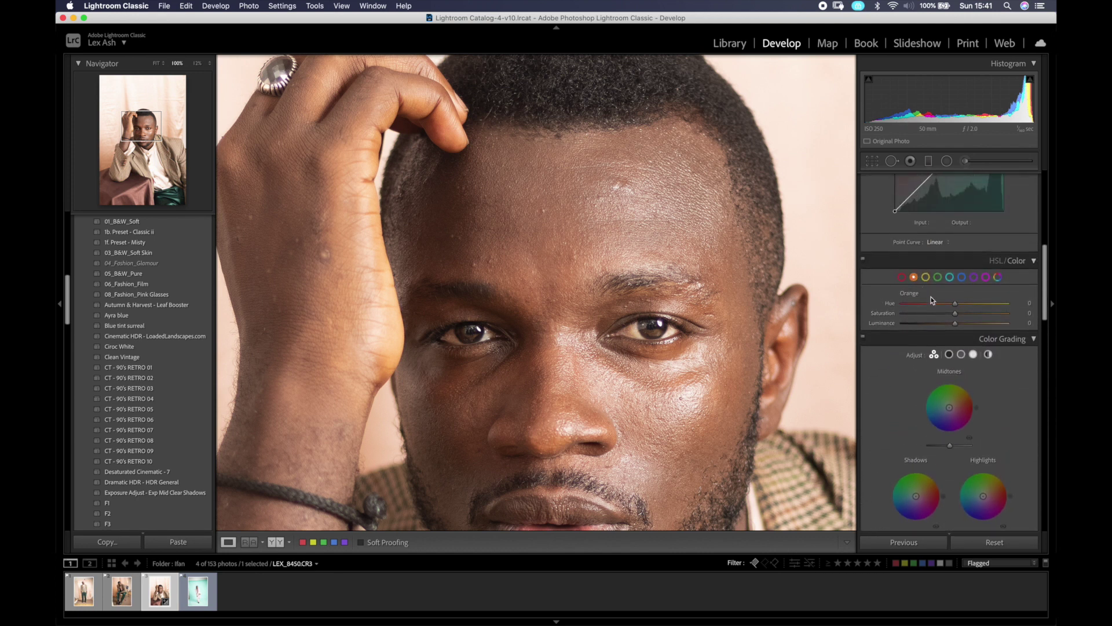
drag(952, 313, 949, 316)
drag(954, 325, 949, 325)
click(692, 316)
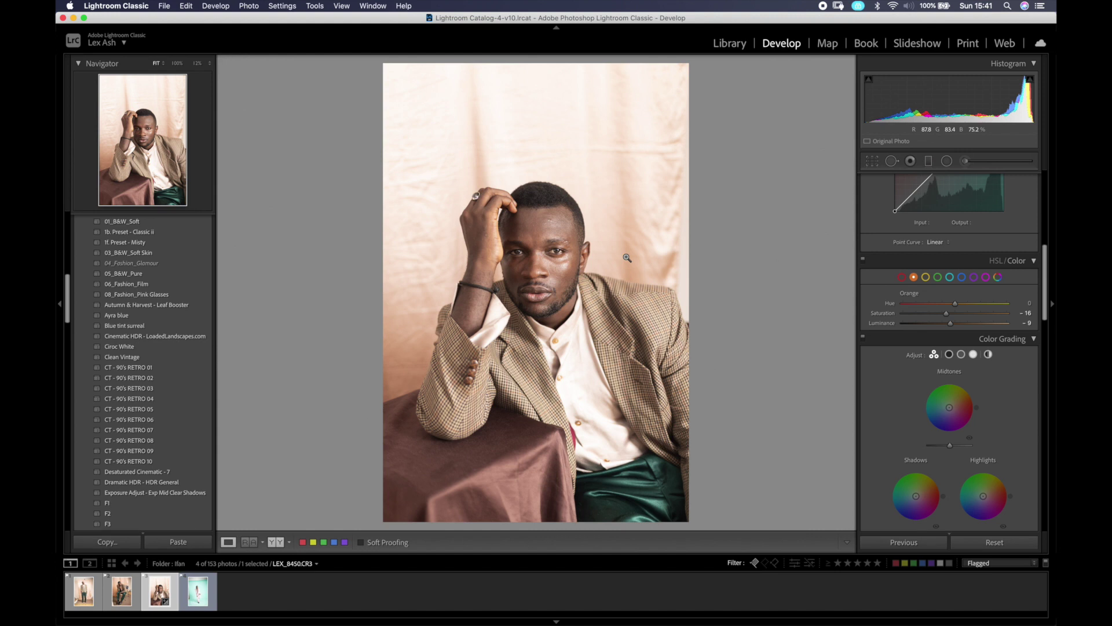
Step: Cool the white balance to a temperature of 5,132 and inspect the skin tone on the face up close
scroll(905, 235, up, 10)
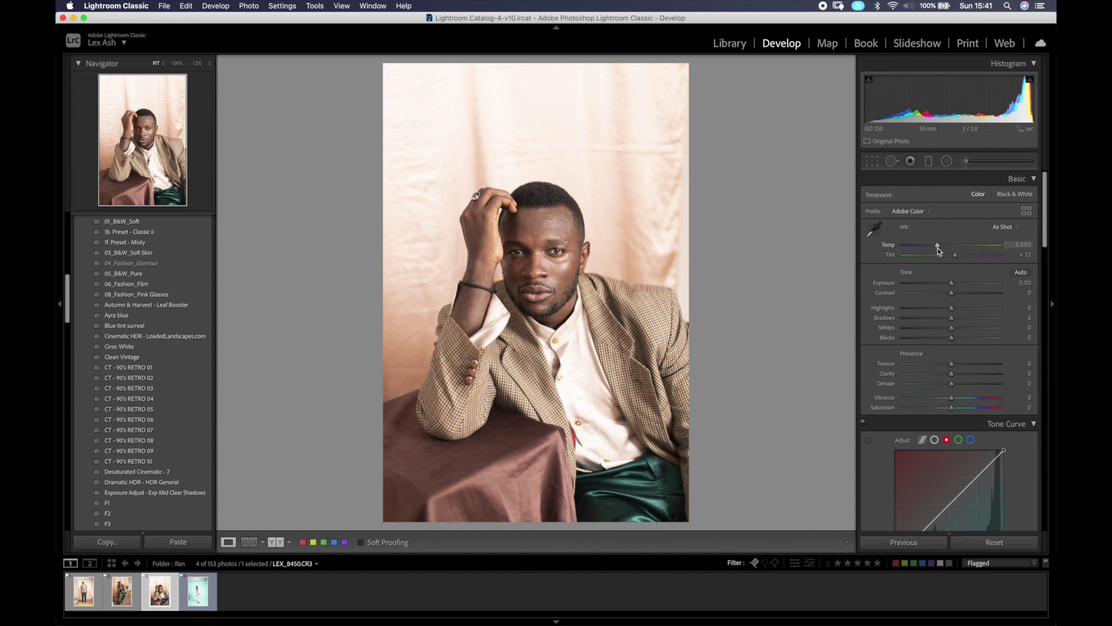
drag(937, 248, 936, 248)
drag(935, 249, 933, 250)
click(548, 258)
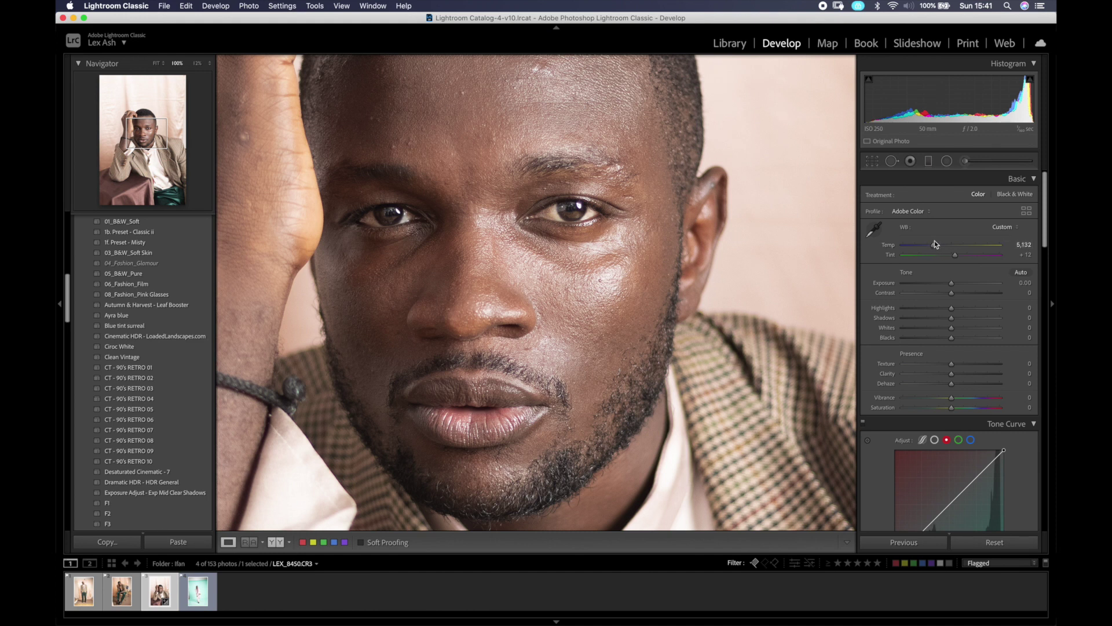
Step: Set the photo's clarity to +12 and dehaze to +22
key(z)
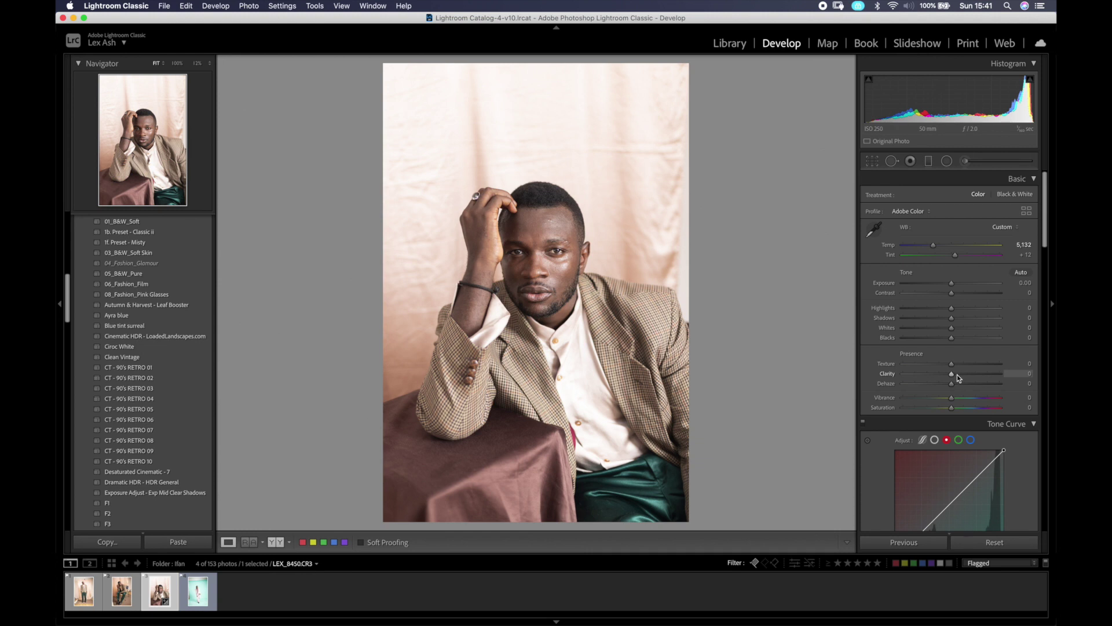
click(957, 374)
drag(958, 383, 961, 384)
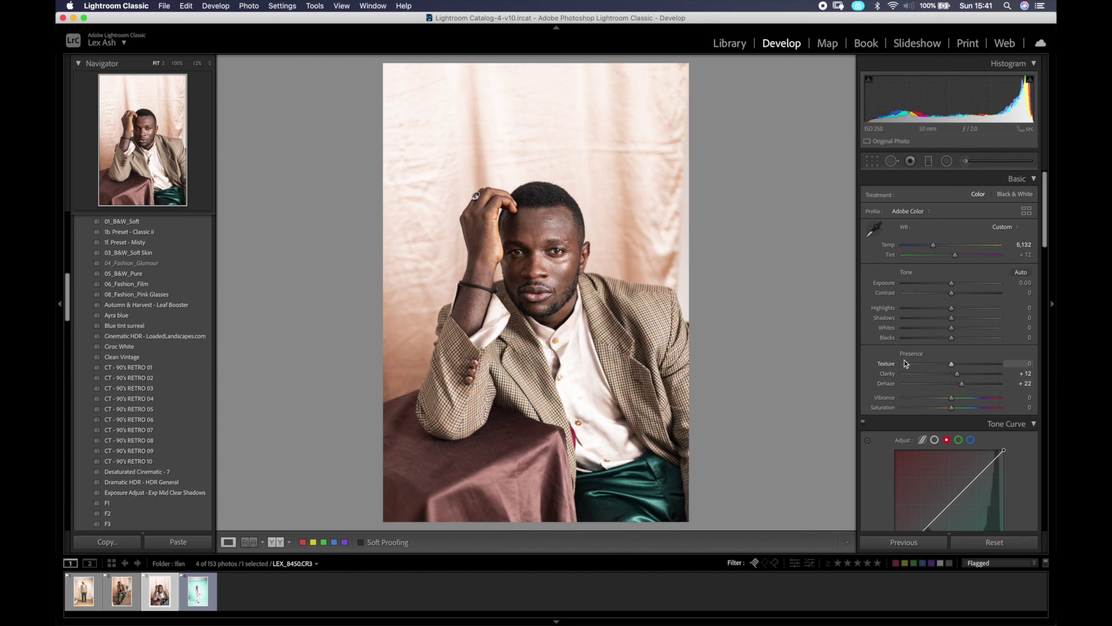
Step: Adjust the tone by setting blacks to -28, highlights to -29 and shadows to +18
click(940, 339)
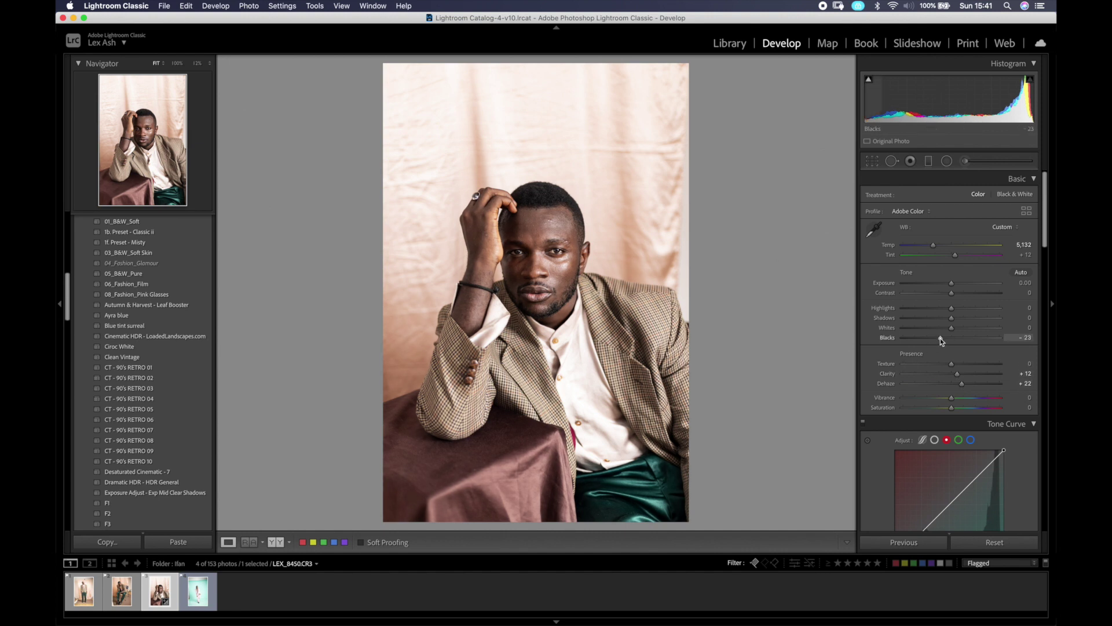
drag(938, 338, 937, 339)
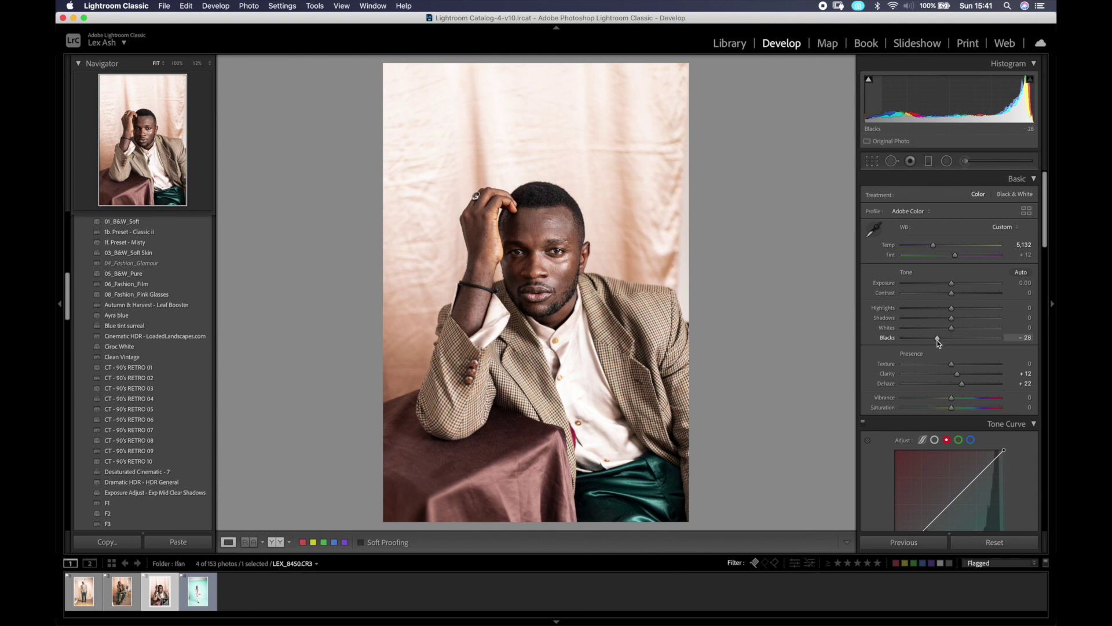
click(933, 309)
click(938, 308)
drag(952, 318, 960, 319)
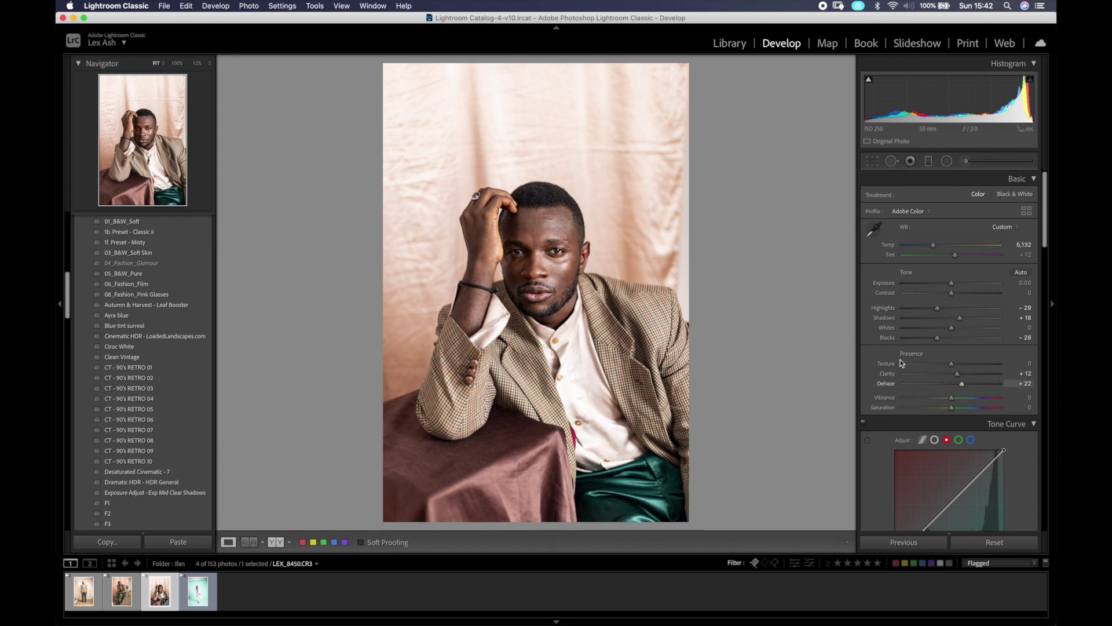
Step: Set the aqua hue to +46 to shift the trousers' color, and compare the photo with the HSL adjustments off and on
scroll(904, 359, down, 1)
scroll(907, 352, down, 12)
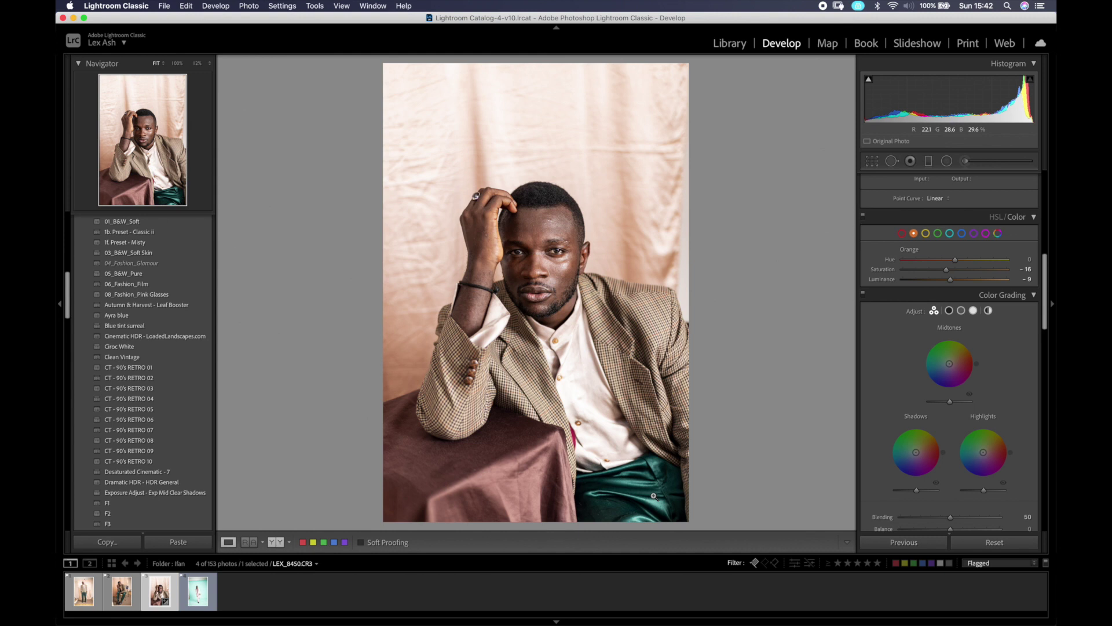
click(937, 233)
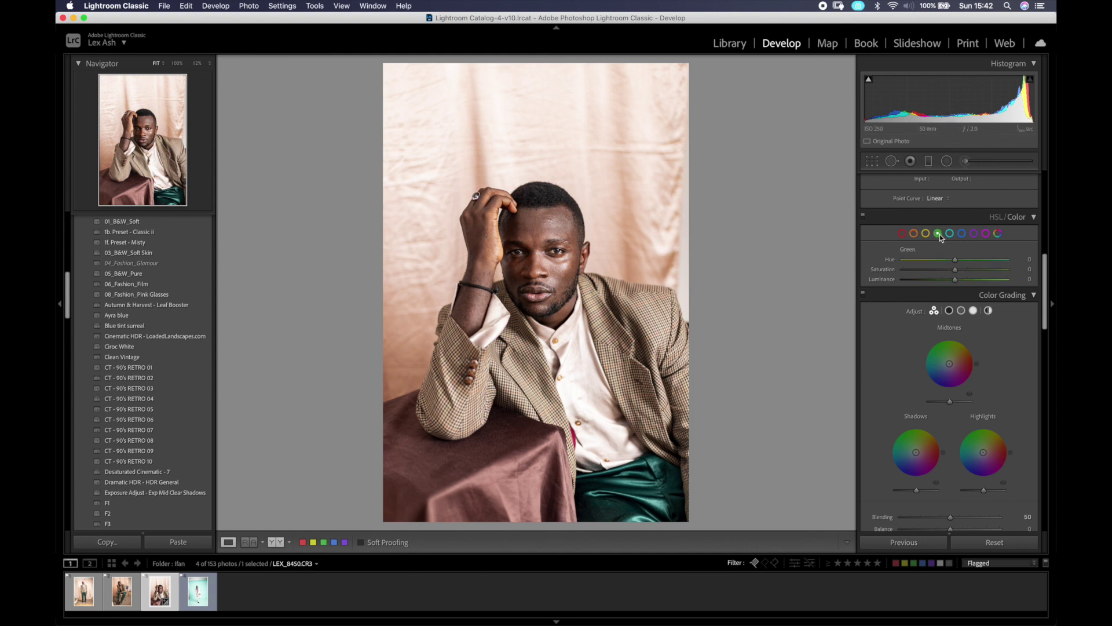
drag(957, 262, 978, 267)
click(950, 234)
click(863, 218)
click(862, 218)
Step: Tint the shadows warm yellow in Color Grading with hue 44 and saturation 31
scroll(912, 274, up, 4)
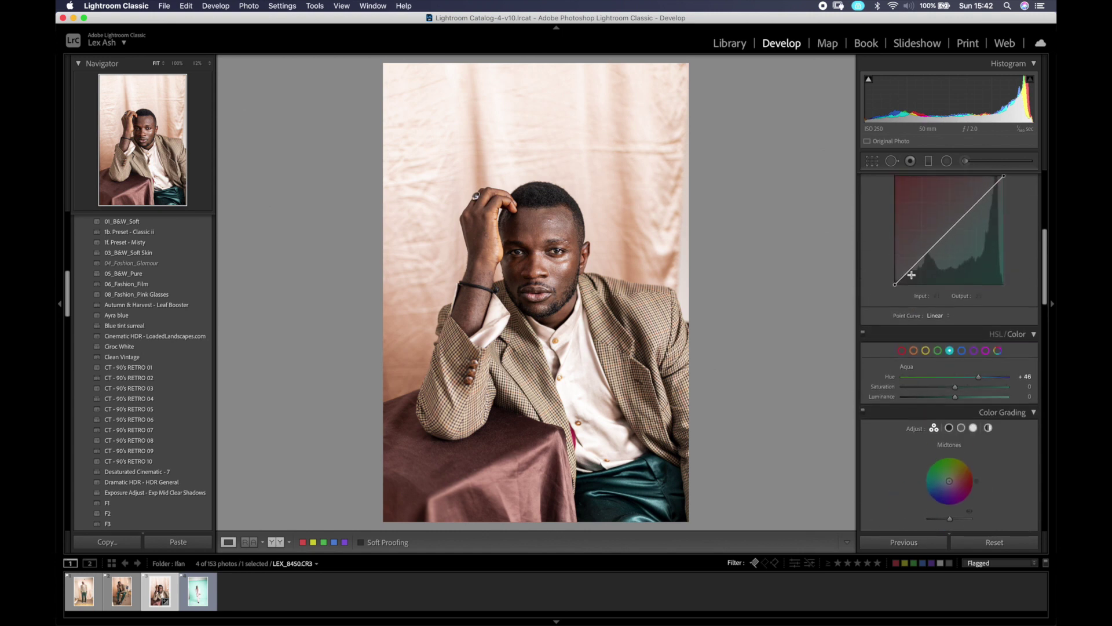
scroll(912, 275, down, 6)
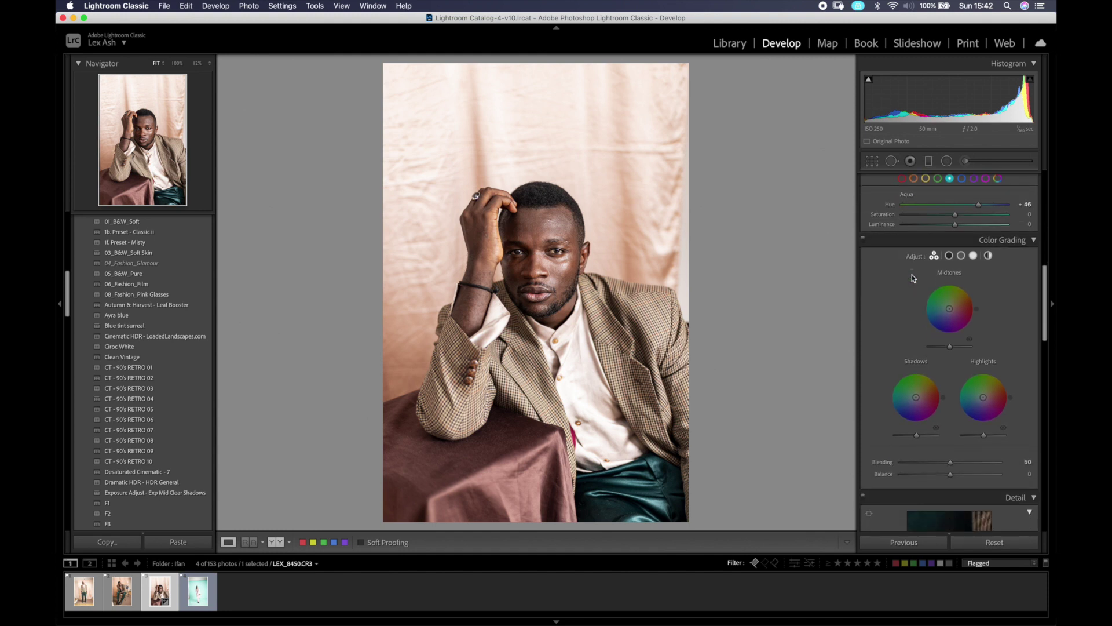
drag(916, 398, 921, 393)
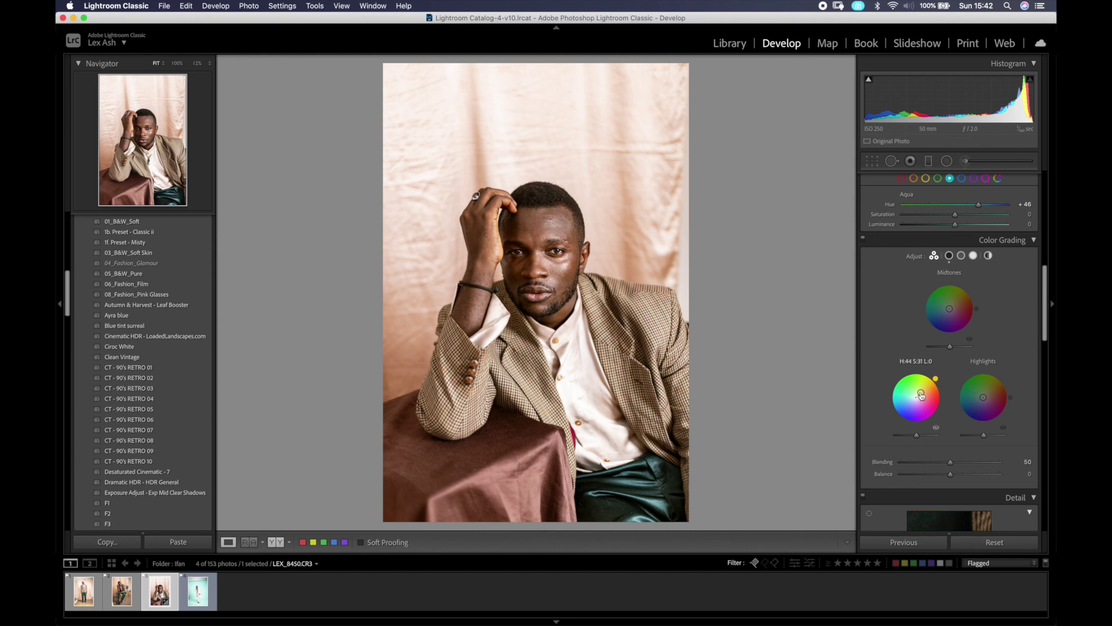
Step: Compare the photo with the detail and color grading adjustments switched off and on
click(862, 241)
click(862, 256)
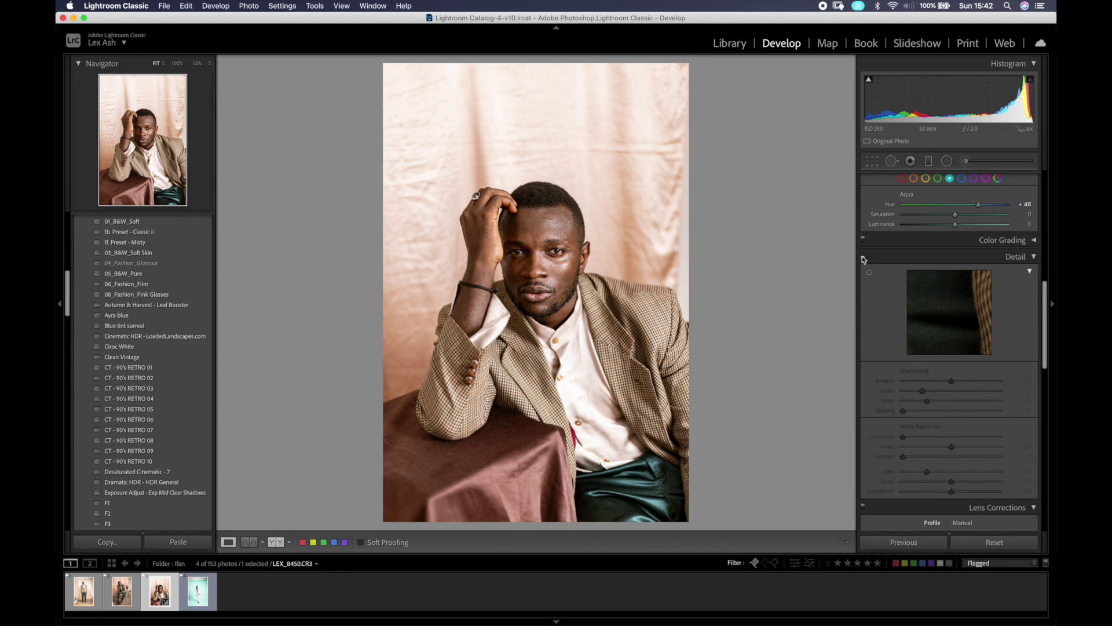
click(862, 256)
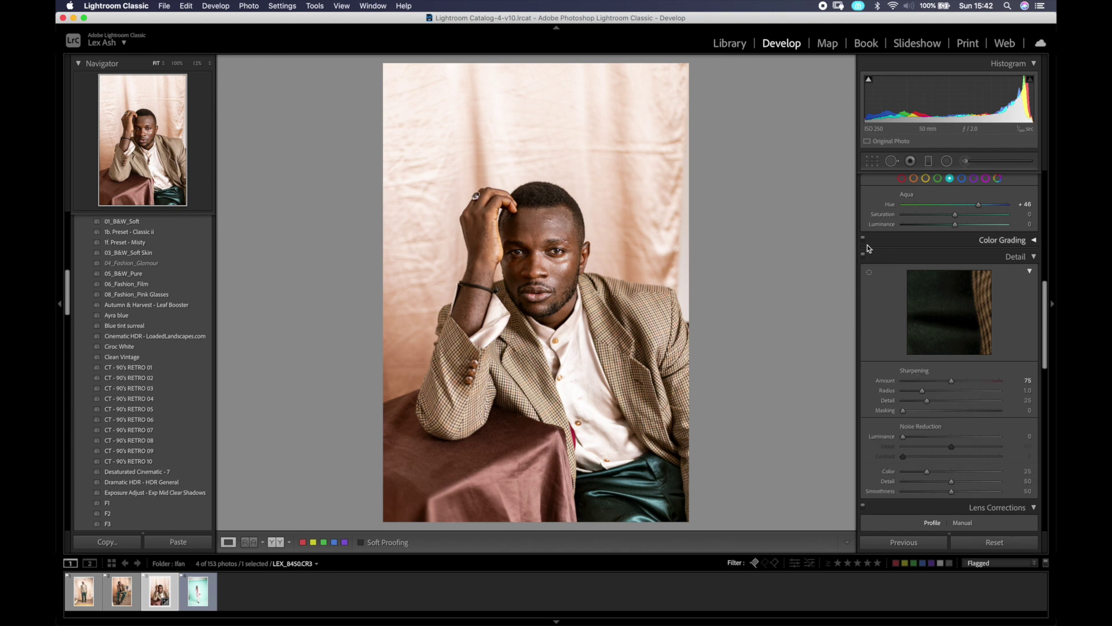
click(862, 242)
click(863, 242)
click(1034, 242)
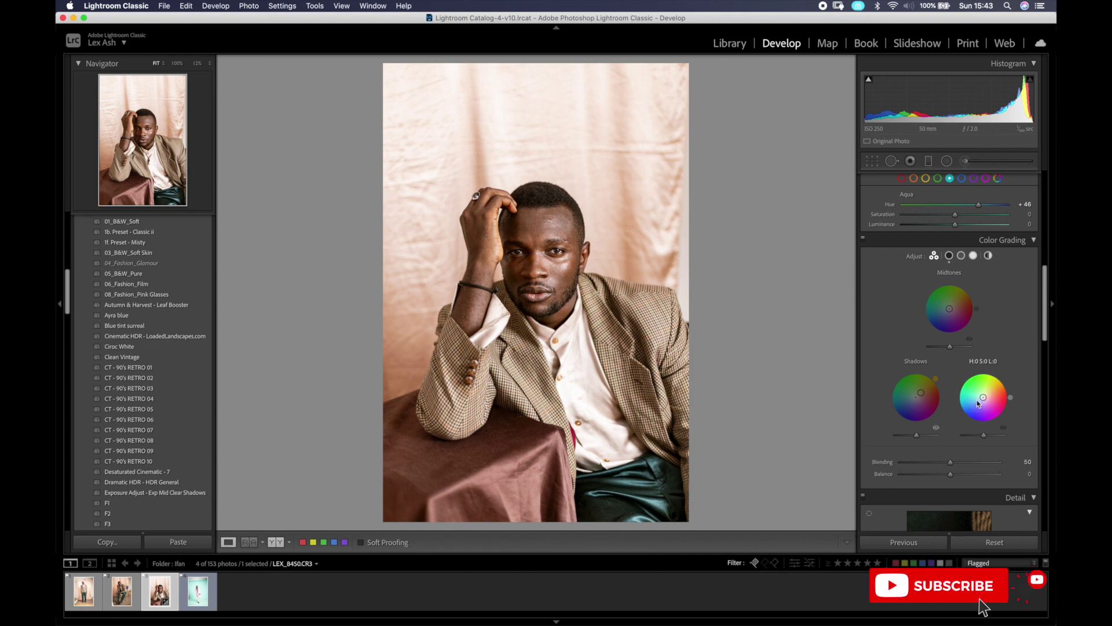
Step: Tint the highlights slightly teal green and raise the saturation of the shadows' yellow tint to about 40, checking the face up close
drag(983, 397, 979, 397)
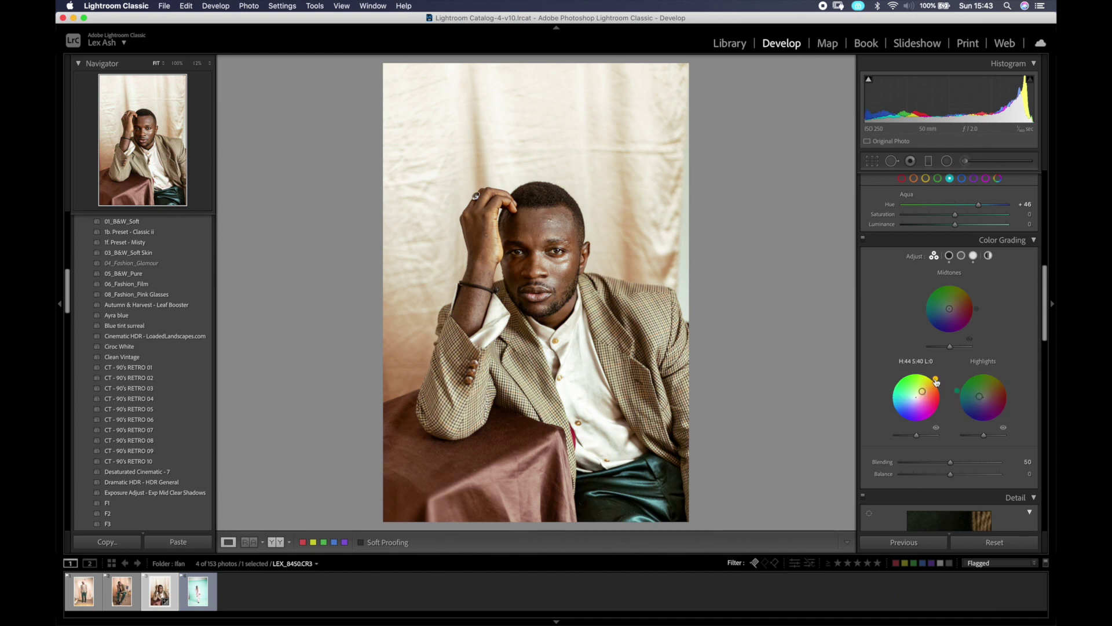
drag(922, 392, 938, 384)
click(566, 265)
click(545, 287)
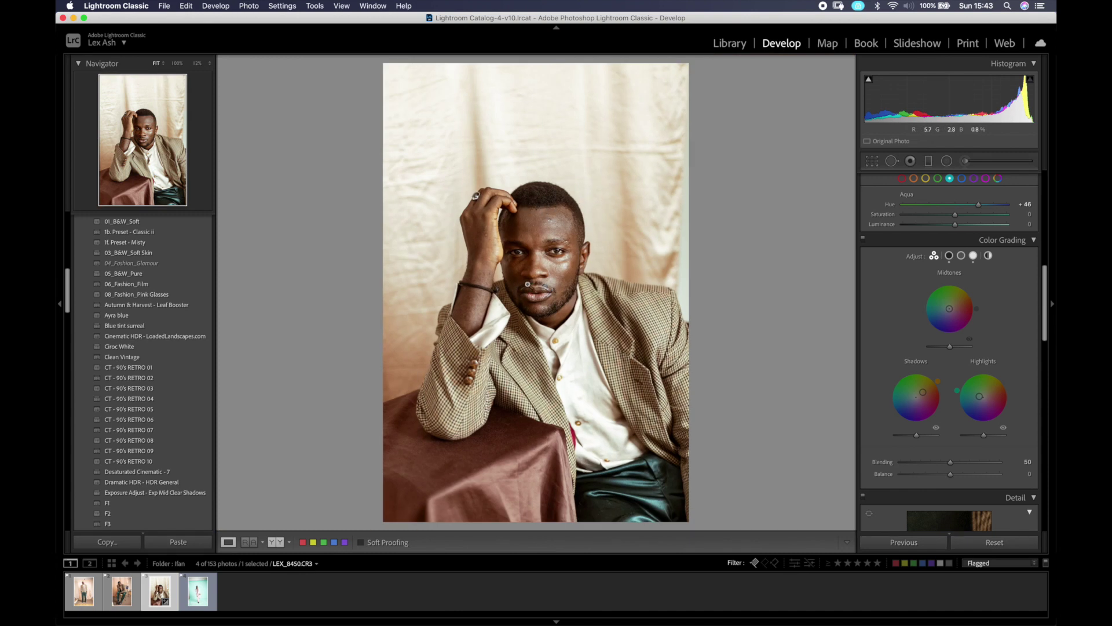
Step: Open the photo in Photoshop and outline the backdrop strip along the photo's right edge above the shoulder with the Patch tool
key(super+e)
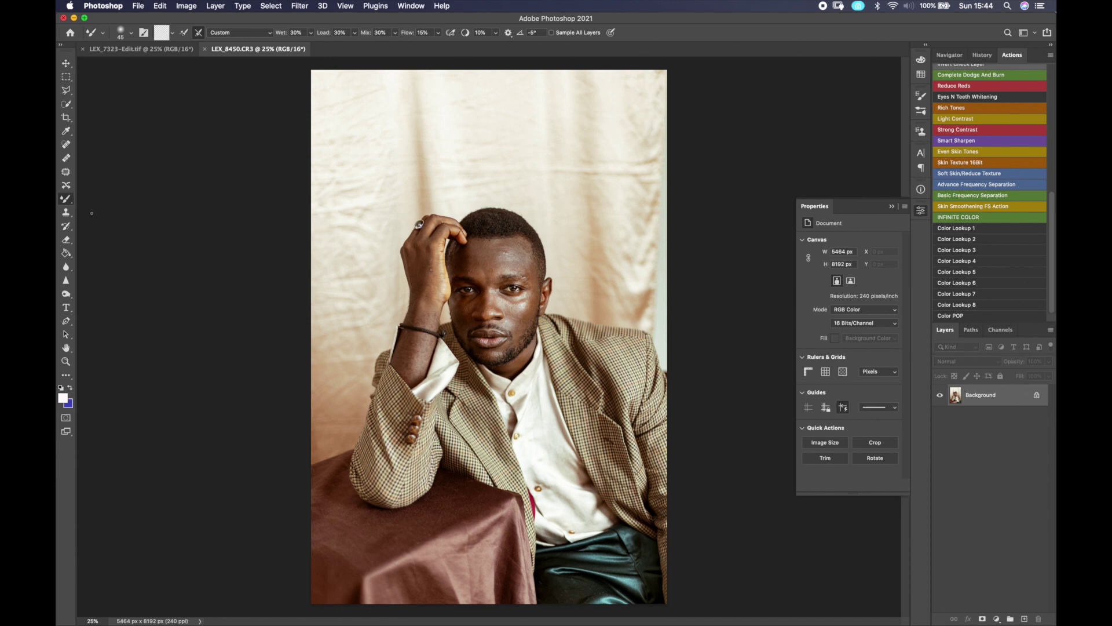
click(67, 172)
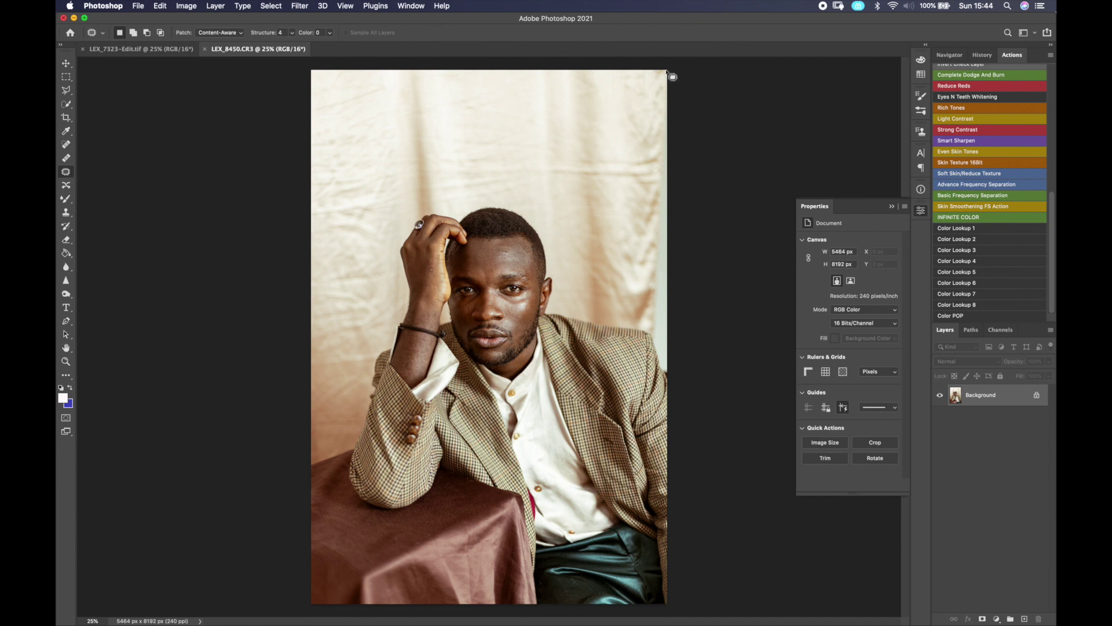
mouse_move(652, 70)
mouse_down()
mouse_move(652, 333)
mouse_move(667, 369)
mouse_move(693, 221)
mouse_move(693, 112)
mouse_move(659, 34)
mouse_move(679, 24)
mouse_up()
Step: Fill the selected backdrop strip with Content-Aware contents in Normal mode at 100% opacity, using color adaptation
key(shift+BackSpace)
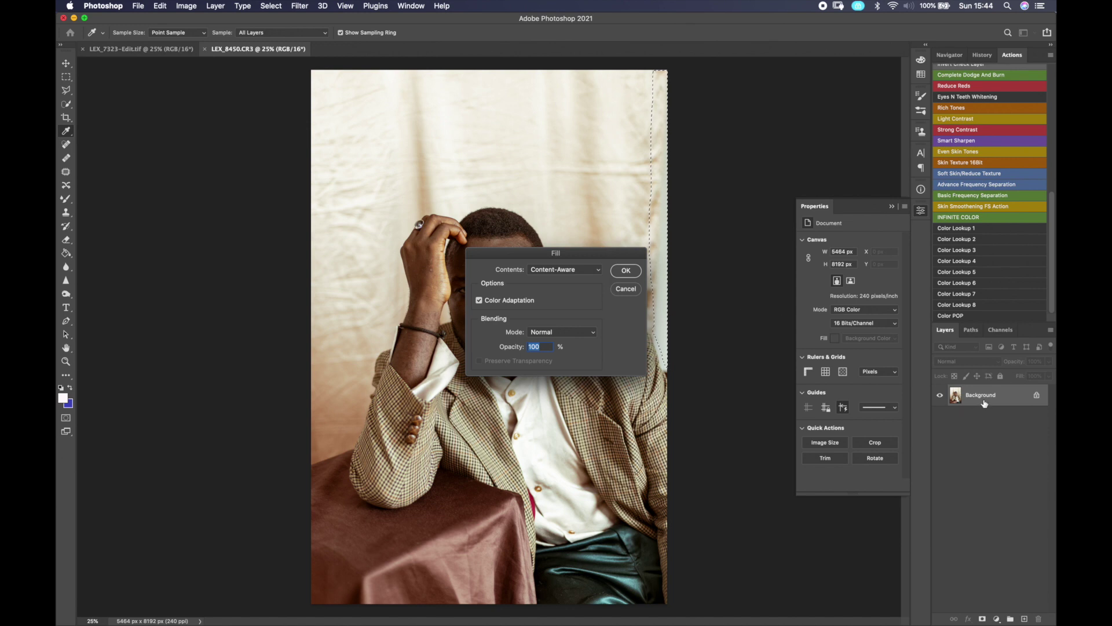
click(581, 270)
click(583, 269)
click(628, 273)
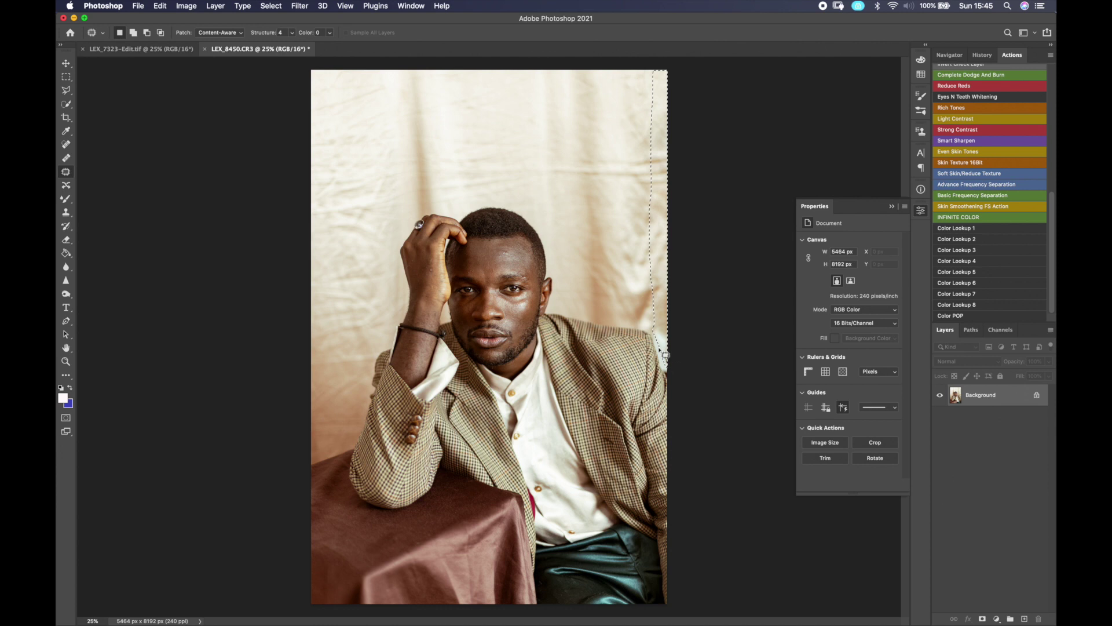
drag(654, 359, 666, 347)
Step: Try to retouch the backdrop beside the jacket shoulder at 100% zoom with the Clone Stamp at 100% opacity
key(super+equal)
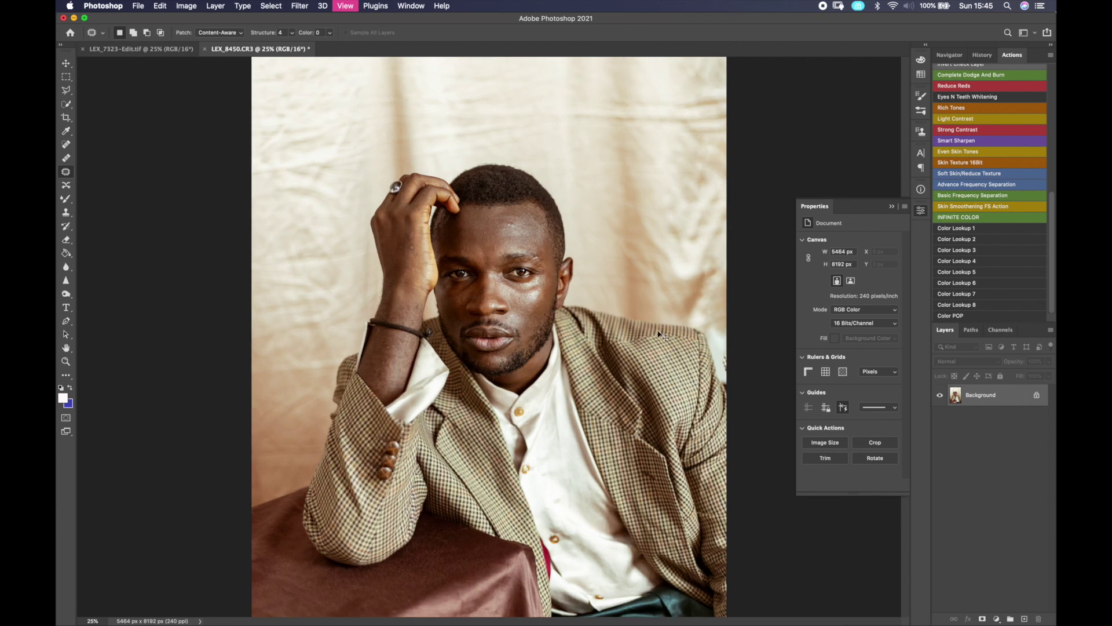
key(super+equal)
key(super+equal)
key(super+equal)
key(super+equal)
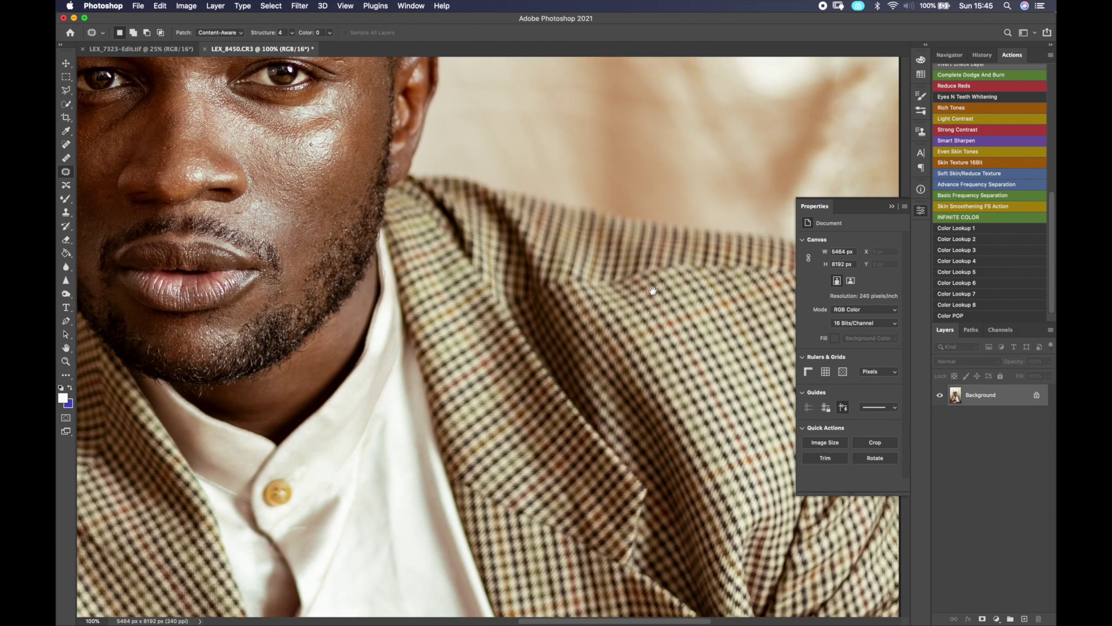
drag(653, 289, 499, 265)
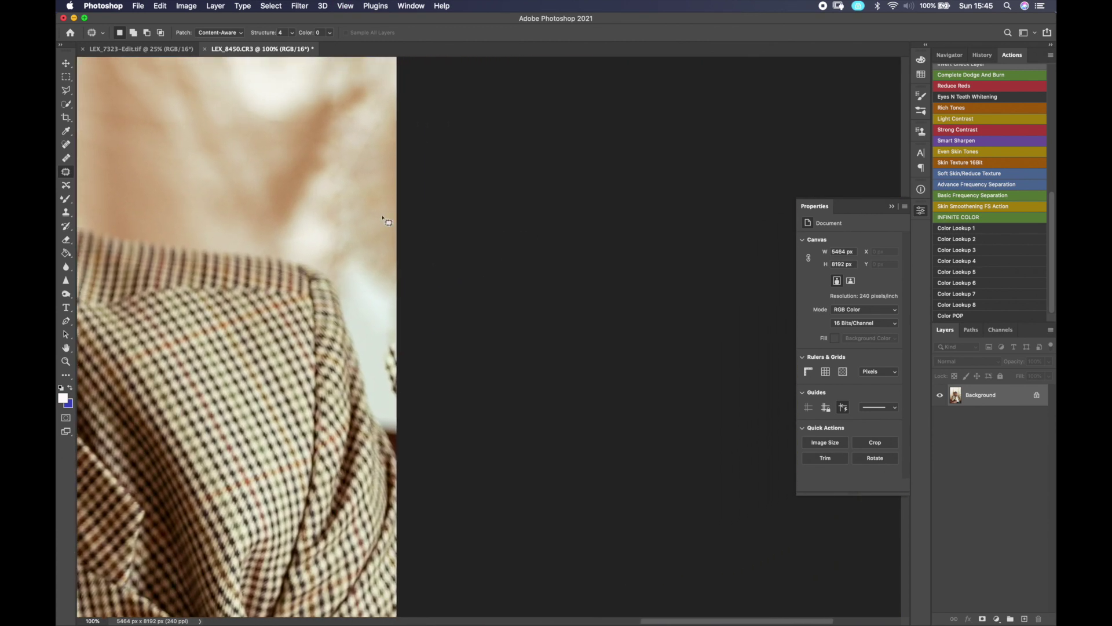
key(s)
key(Return)
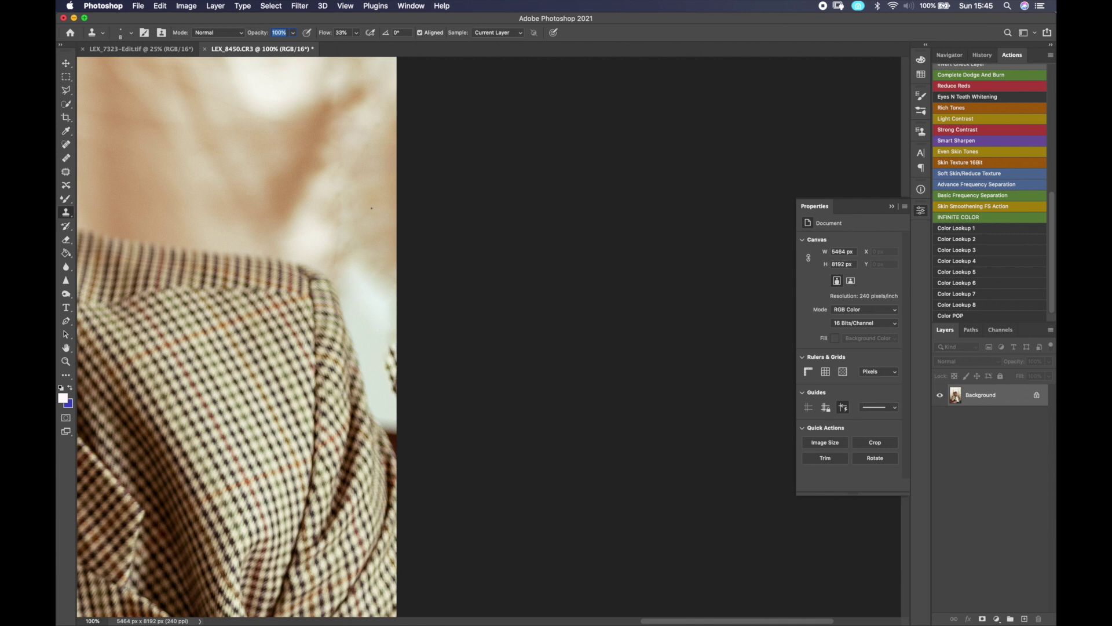
click(372, 217)
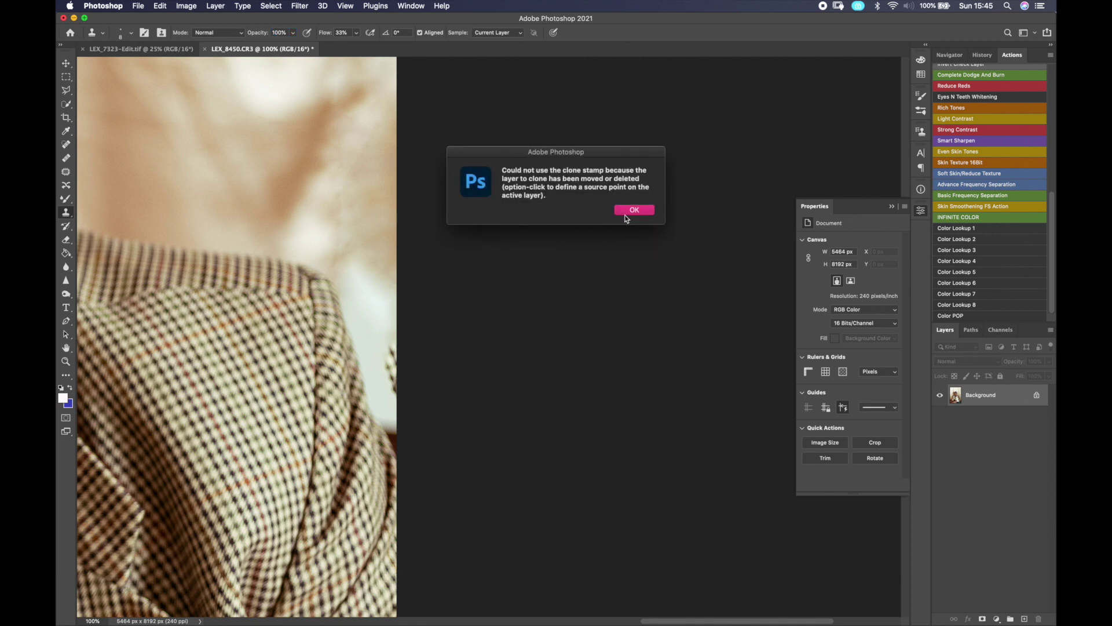
click(632, 209)
Step: Enlarge the Clone Stamp to 70 px, sample the backdrop above the shoulder, and paint over the pale area beside the jacket
key(bracketright)
key(bracketright)
key(bracketright)
key(bracketright)
key(bracketright)
key(bracketright)
key(bracketright)
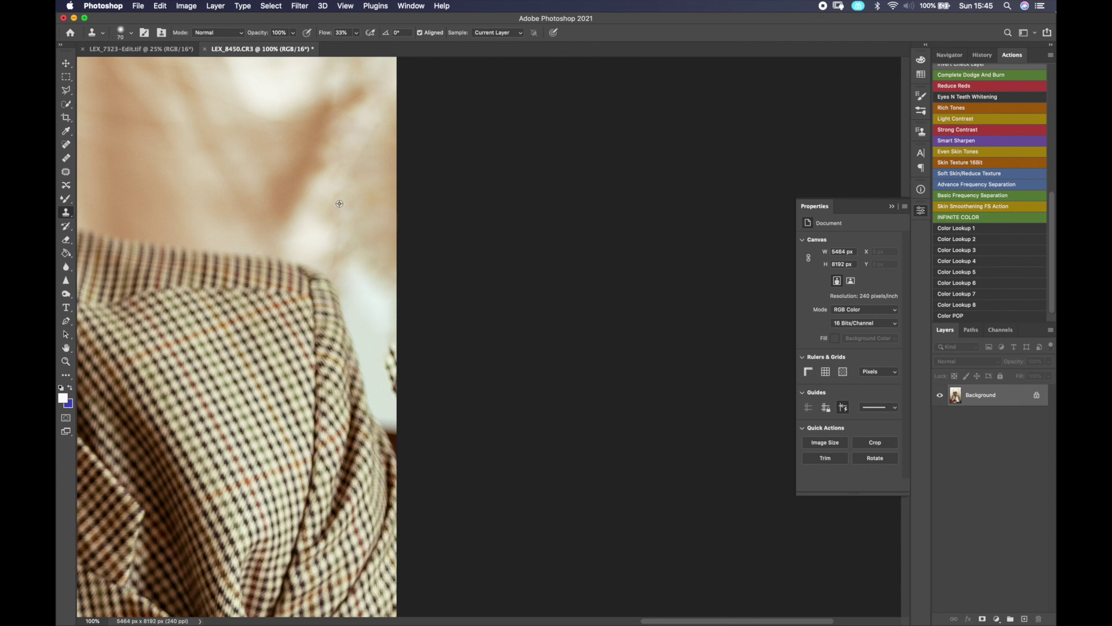
alt+click(347, 232)
mouse_move(348, 290)
mouse_down()
mouse_move(367, 309)
mouse_move(376, 291)
mouse_move(393, 307)
mouse_move(363, 274)
mouse_up()
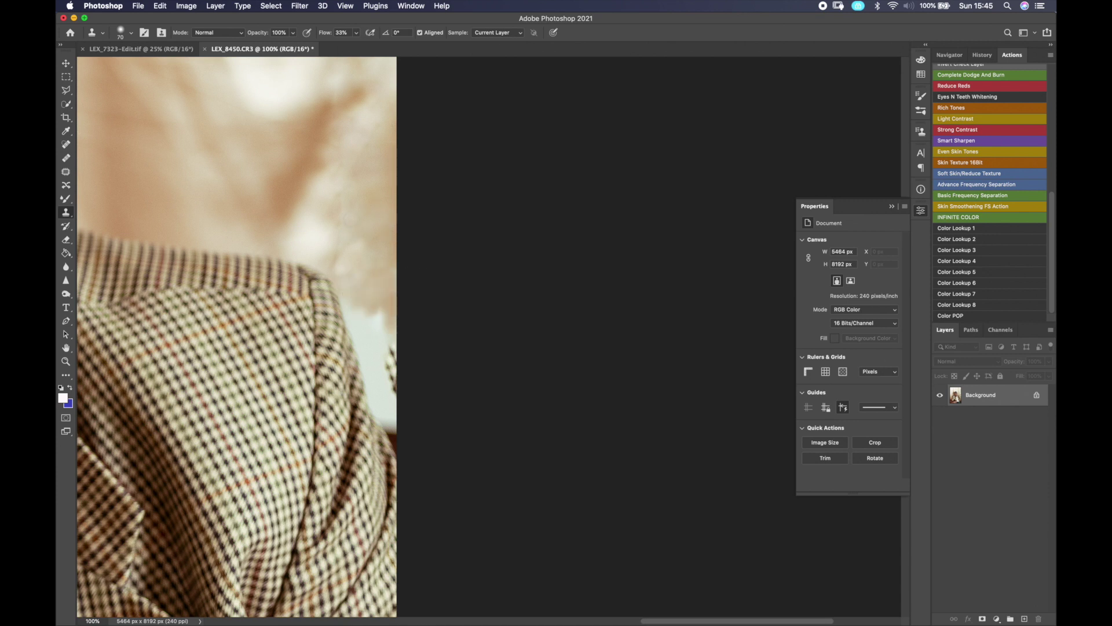
Step: Enlarge the Clone Stamp to 250 px, sample the clean backdrop above the shoulder, and paint over the pale patch beside the jacket sleeve
key(bracketright)
key(bracketright)
key(bracketright)
key(bracketright)
key(bracketright)
key(bracketright)
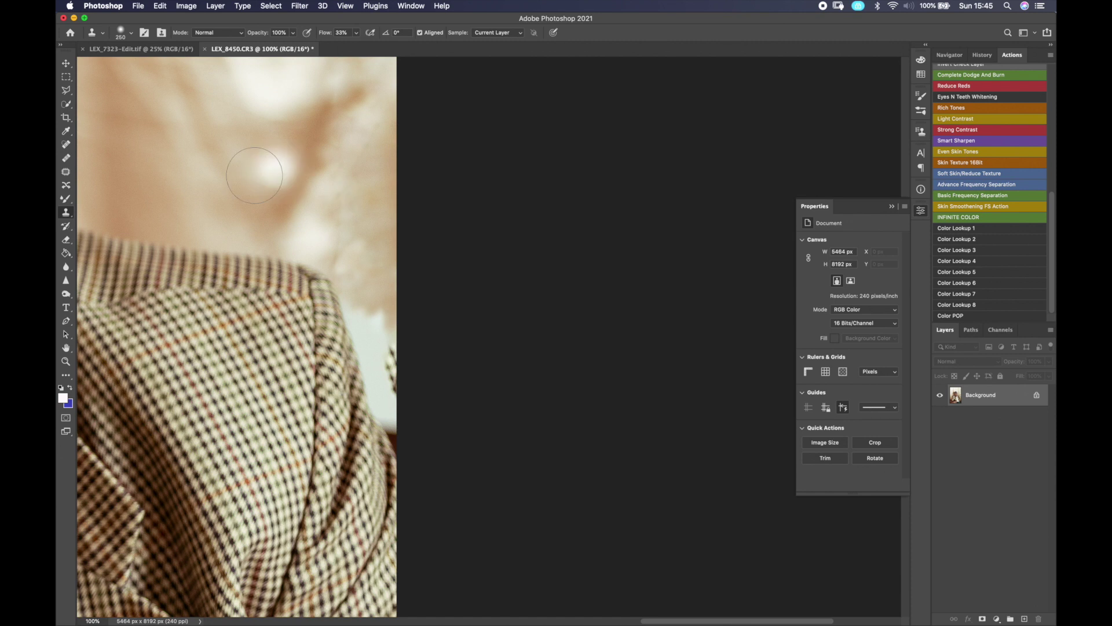
alt+click(200, 154)
mouse_move(396, 319)
mouse_down()
mouse_move(395, 346)
mouse_move(380, 315)
mouse_move(387, 348)
mouse_move(417, 373)
mouse_move(416, 363)
mouse_up()
Step: Reduce the Clone Stamp to 100 px and clone backdrop into the narrow pale gap between the sleeve and the photo's right edge
alt+click(251, 155)
key(bracketleft)
key(bracketleft)
key(bracketleft)
key(bracketleft)
key(bracketleft)
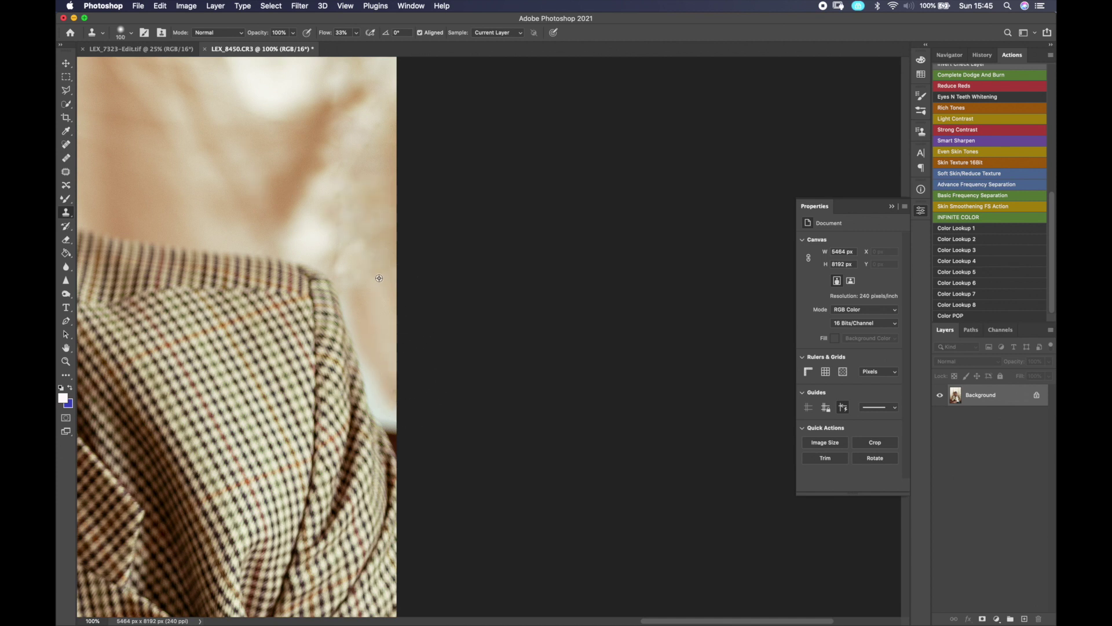
alt+click(382, 338)
mouse_move(368, 363)
mouse_down()
mouse_move(387, 407)
mouse_move(379, 348)
mouse_move(397, 411)
mouse_up()
Step: Blend the backdrop along the jacket's outer shoulder with repeatedly resampled Clone Stamp strokes at 100 px
alt+click(371, 313)
alt+click(356, 307)
drag(354, 305, 355, 300)
alt+click(371, 278)
drag(341, 251, 343, 260)
scroll(363, 173, up, 5)
alt+click(354, 241)
mouse_move(333, 203)
mouse_down()
mouse_move(322, 188)
mouse_move(350, 215)
mouse_up()
alt+click(310, 252)
alt+click(319, 295)
drag(336, 272, 343, 275)
alt+click(319, 323)
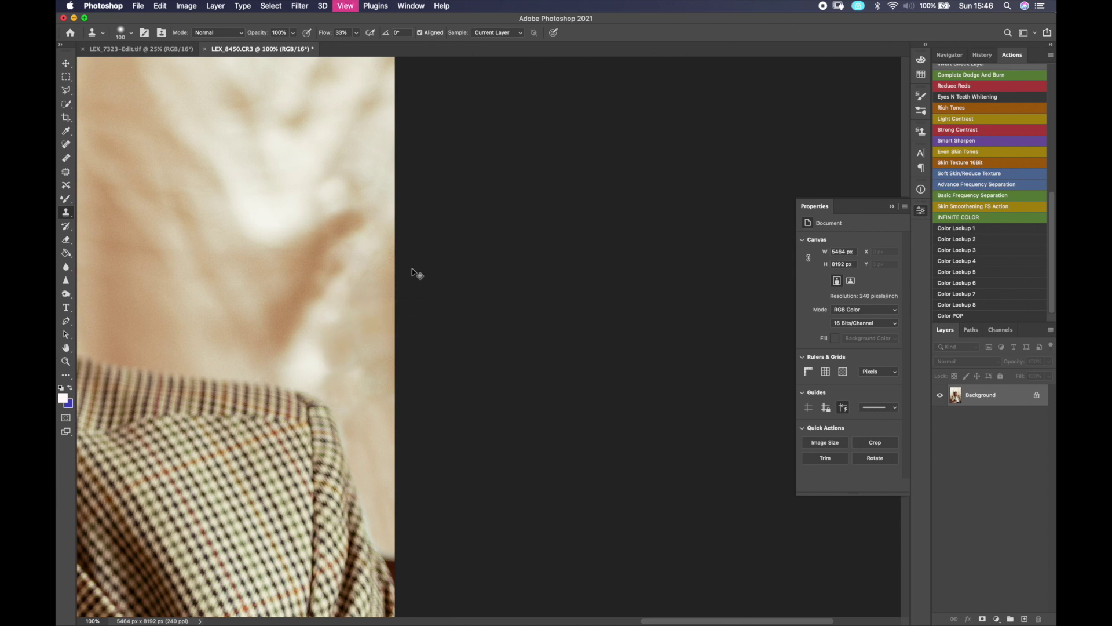
Step: Examine the whole portrait and the face at different zoom levels to check the backdrop cleanup
key(super+minus)
key(super+minus)
key(super+minus)
key(super+minus)
key(super+minus)
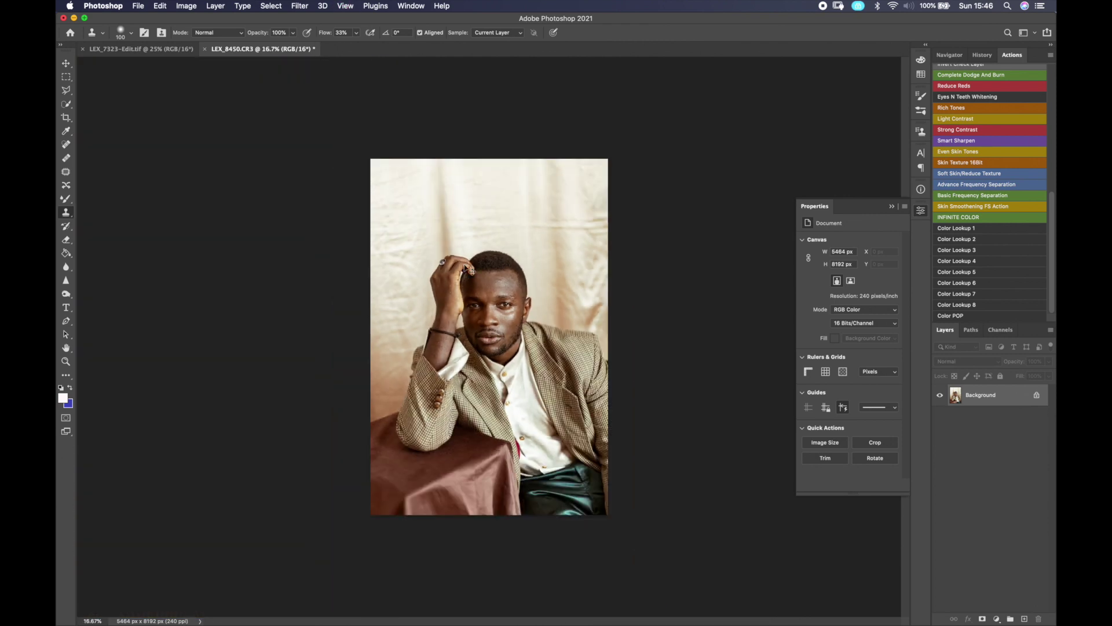
key(super+plus)
key(super+plus)
key(super+plus)
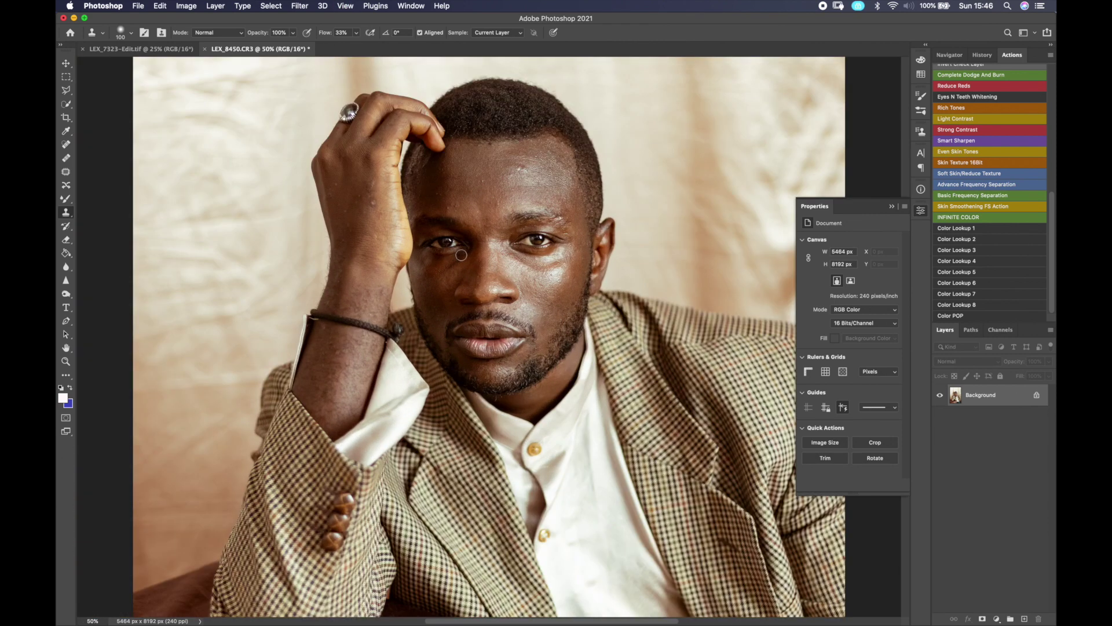
key(super+minus)
key(super+minus)
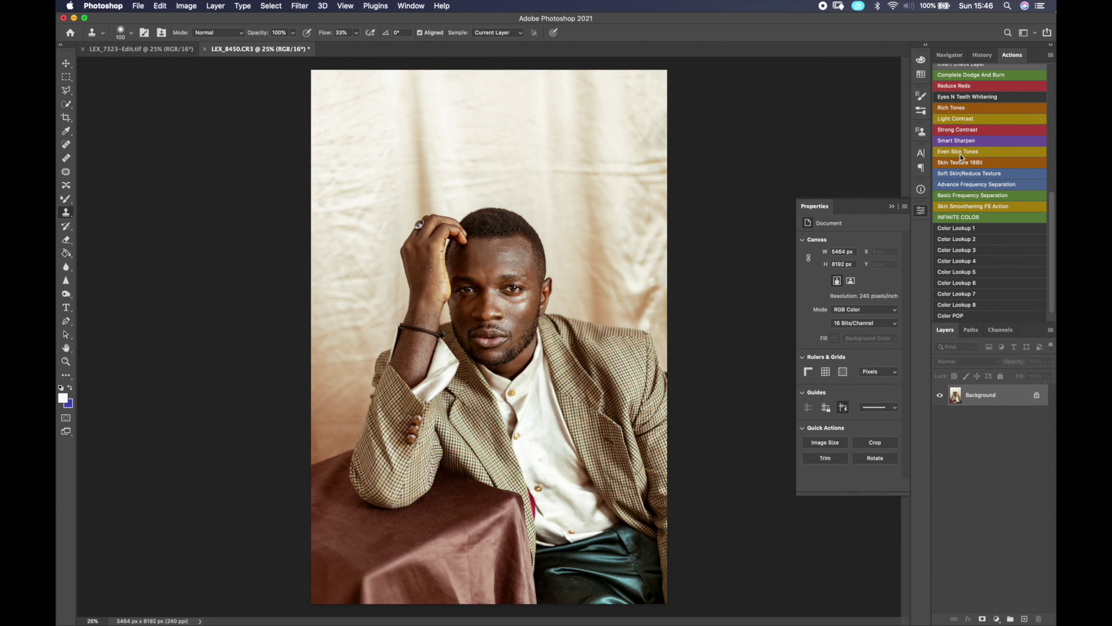
Step: Run a frequency separation action on the photo with a low-frequency Gaussian Blur radius of about 5 pixels
scroll(961, 154, up, 4)
scroll(960, 158, up, 2)
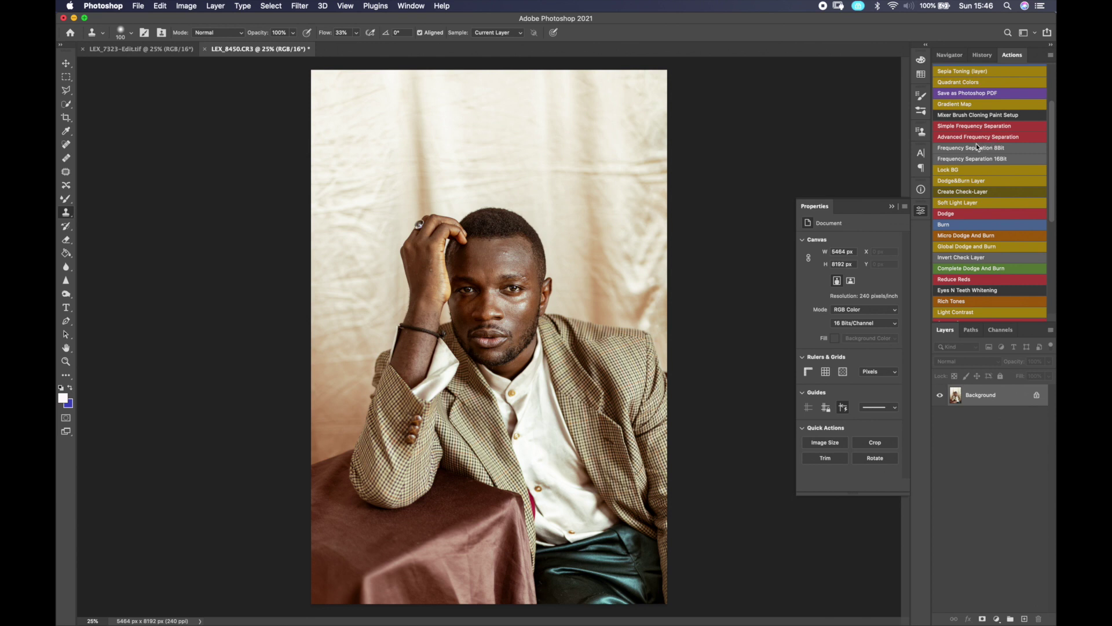
click(976, 143)
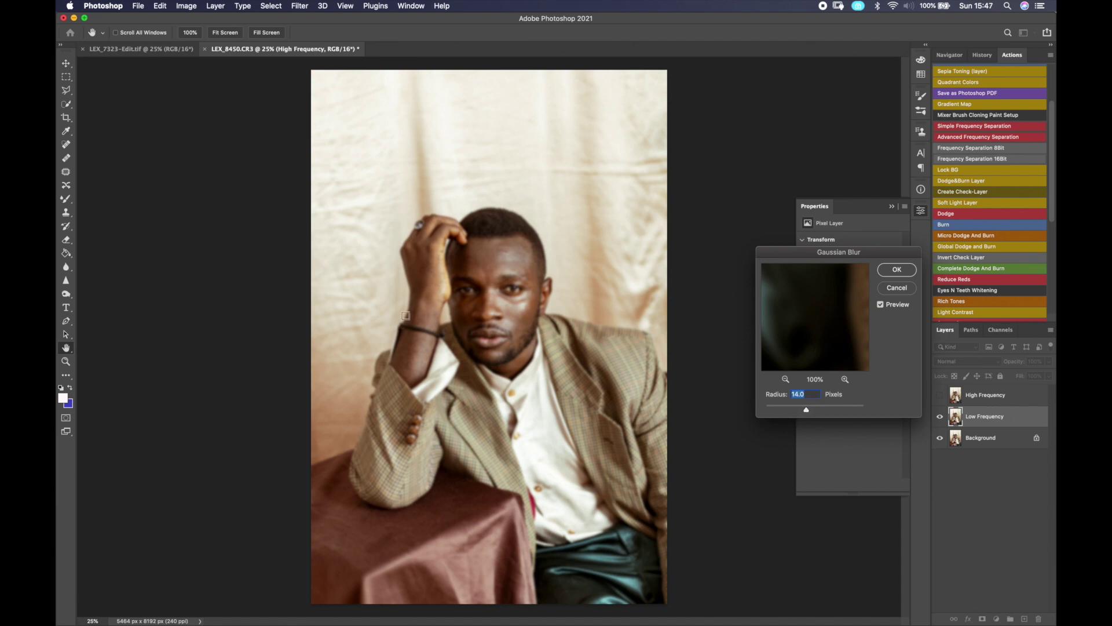
click(790, 409)
click(792, 410)
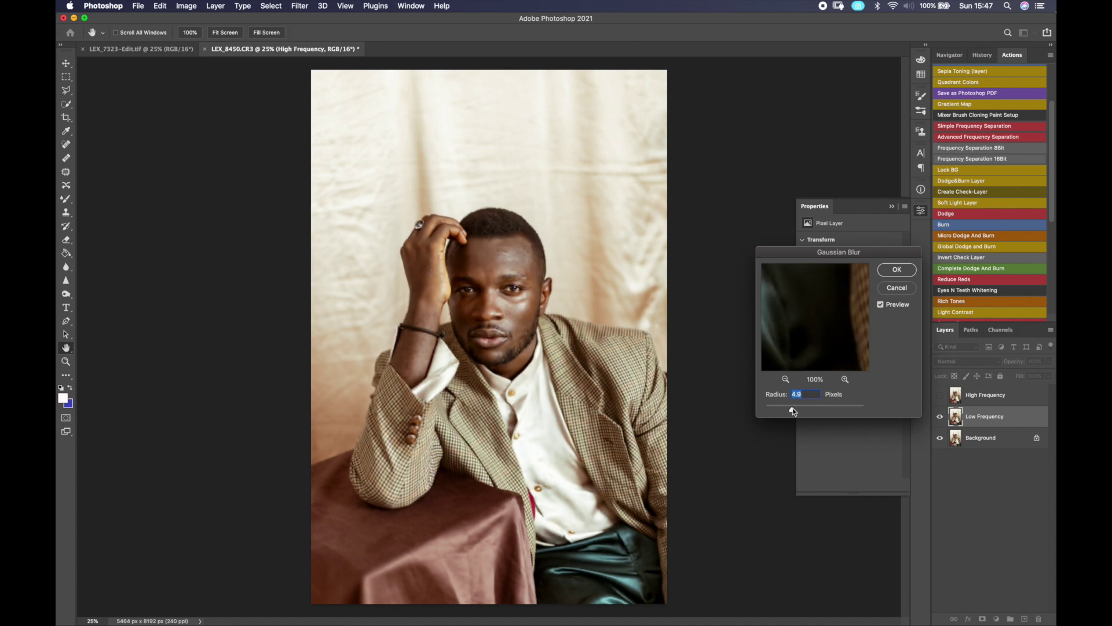
drag(790, 411, 789, 410)
click(899, 271)
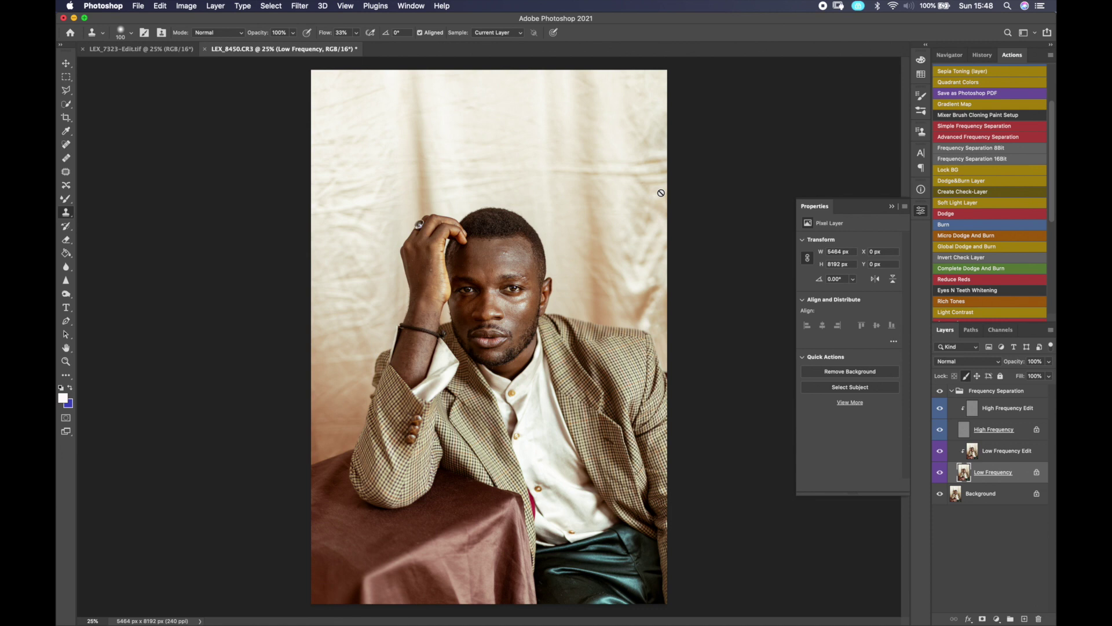
Step: Smooth the backdrop on the Low Frequency Edit layer using the Mixer Brush enlarged to 800 px
click(67, 198)
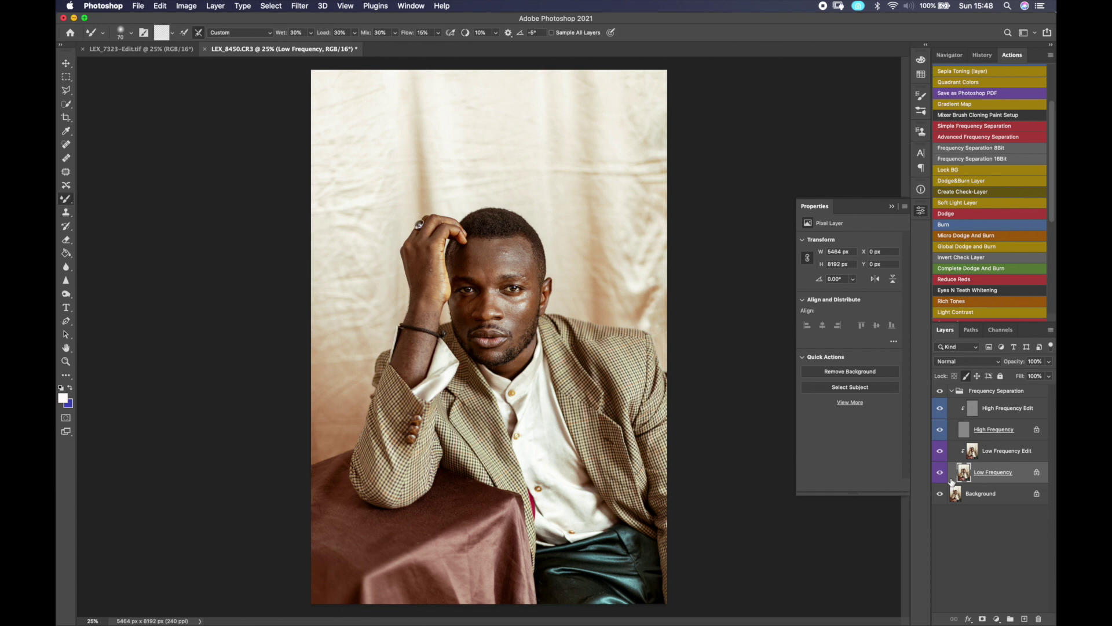
click(1007, 450)
key(bracketright)
key(bracketright)
key(bracketright)
key(bracketright)
key(bracketright)
key(bracketright)
key(bracketright)
key(bracketright)
key(bracketright)
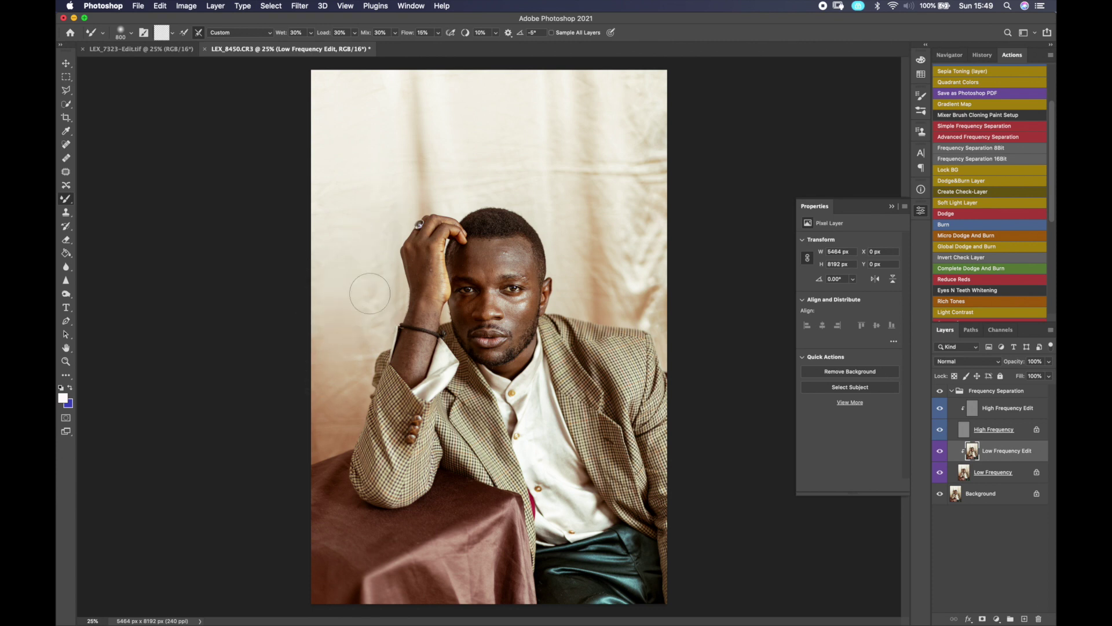
Step: Blend the backdrop beside the raised arm's sleeve at 50% zoom with the Mixer Brush at 600 px
key(super+plus)
key(super+plus)
key(bracketleft)
key(bracketleft)
key(bracketleft)
key(bracketleft)
key(bracketleft)
key(bracketleft)
key(bracketleft)
key(bracketleft)
key(bracketleft)
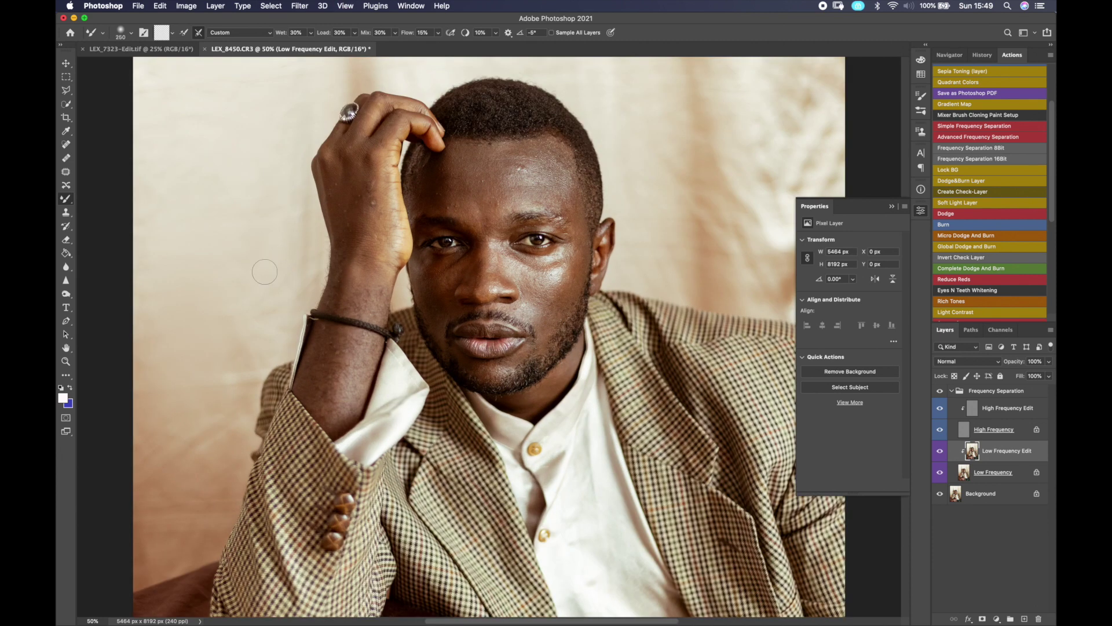
key(bracketright)
key(bracketright)
key(bracketright)
mouse_move(160, 515)
mouse_down()
mouse_move(219, 425)
mouse_move(277, 279)
mouse_move(188, 420)
mouse_move(172, 523)
mouse_up()
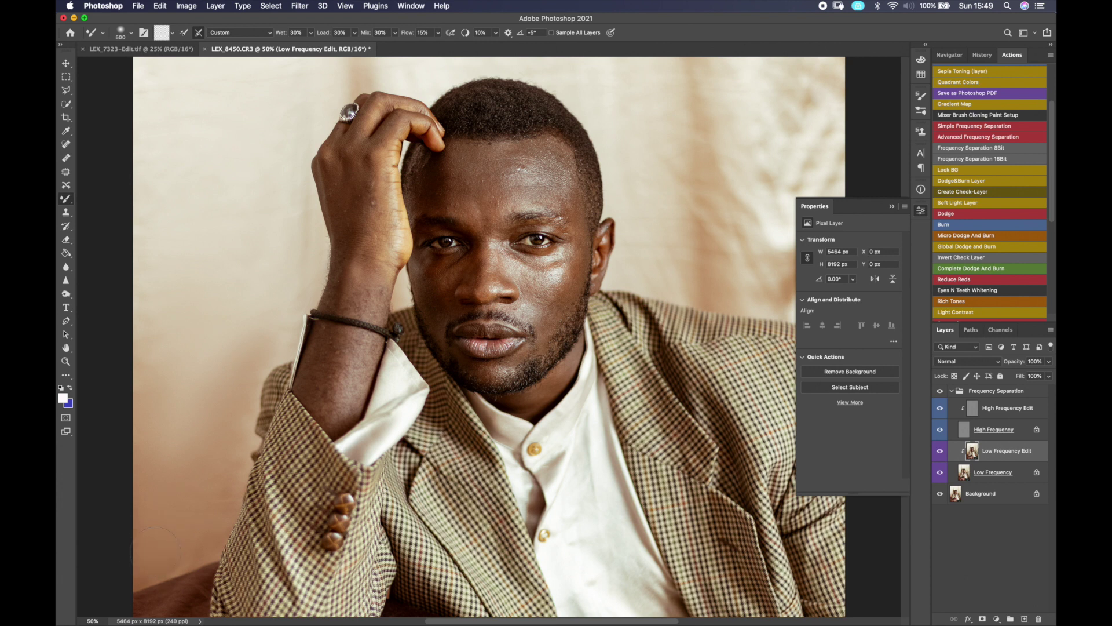
Step: Smooth the backdrop creases above and to the right of the head with the Mixer Brush at 700 px
scroll(278, 243, up, 5)
key(bracketright)
key(bracketright)
scroll(281, 198, up, 5)
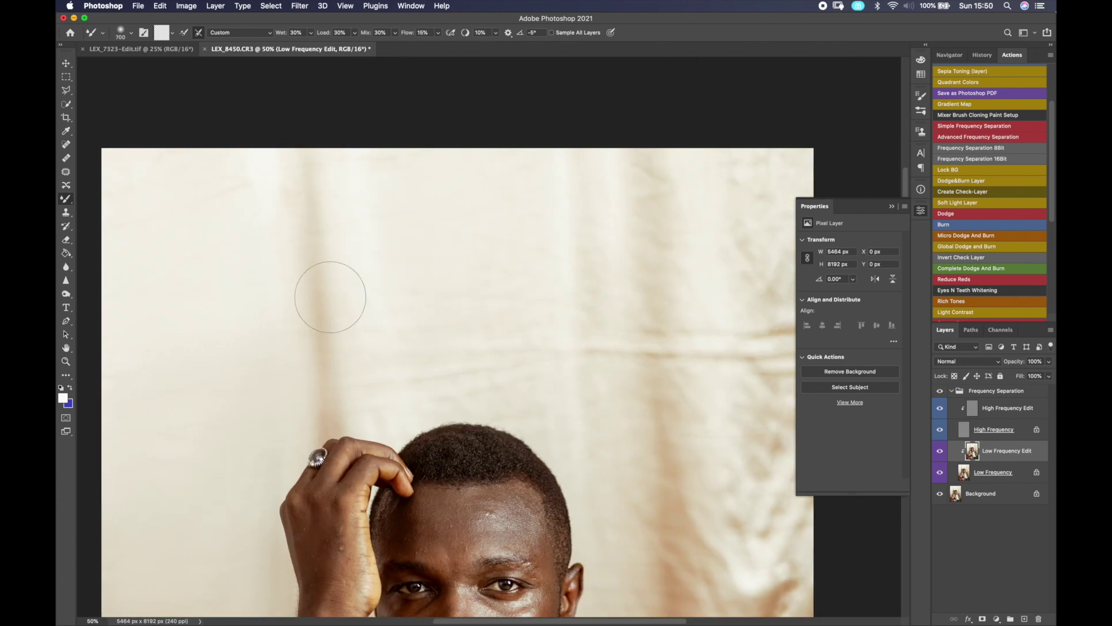
scroll(561, 316, right, 8)
scroll(561, 315, down, 2)
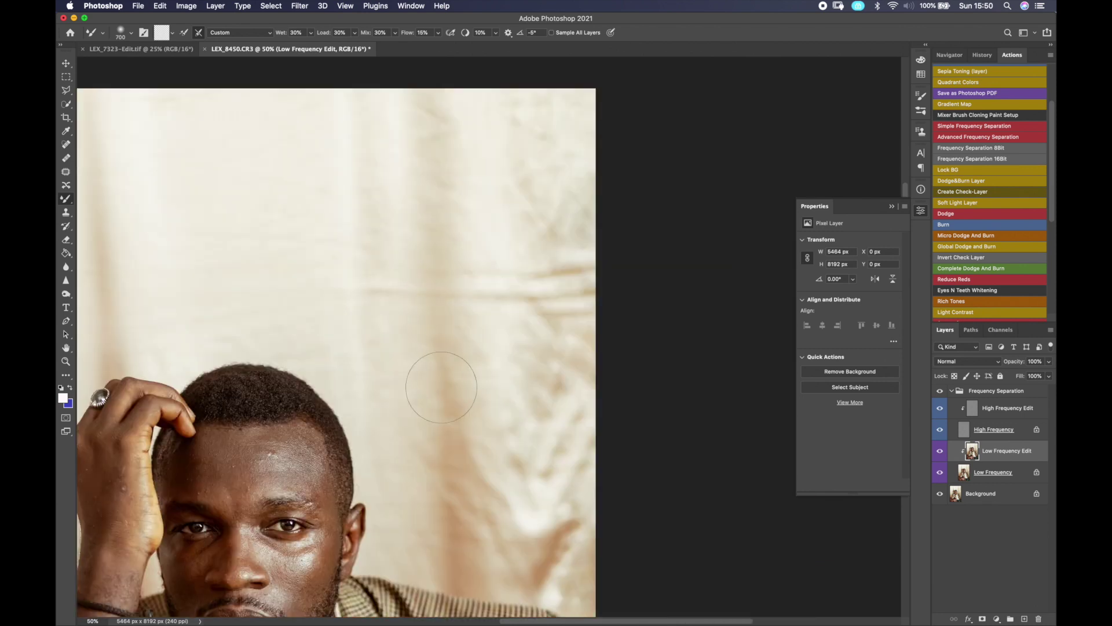
mouse_move(346, 216)
mouse_down()
mouse_move(528, 144)
mouse_move(544, 236)
mouse_move(581, 223)
mouse_move(561, 338)
mouse_move(530, 322)
mouse_move(517, 243)
mouse_move(486, 221)
mouse_move(486, 381)
mouse_move(469, 269)
mouse_move(459, 434)
mouse_move(480, 517)
mouse_move(483, 330)
mouse_move(496, 505)
mouse_move(485, 544)
mouse_move(479, 523)
mouse_move(466, 523)
mouse_move(464, 491)
mouse_move(473, 505)
mouse_move(489, 495)
mouse_move(448, 519)
mouse_move(437, 409)
mouse_move(446, 473)
mouse_move(580, 425)
mouse_move(555, 404)
mouse_move(541, 343)
mouse_move(562, 352)
mouse_move(553, 444)
mouse_move(537, 461)
mouse_up()
Step: Blend the remaining backdrop creases above the jacket shoulder with the Mixer Brush at 300 px and 700 px
key(bracketleft)
key(bracketleft)
key(bracketleft)
key(bracketleft)
mouse_move(519, 516)
mouse_down()
mouse_move(530, 535)
mouse_move(513, 534)
mouse_move(499, 568)
mouse_up()
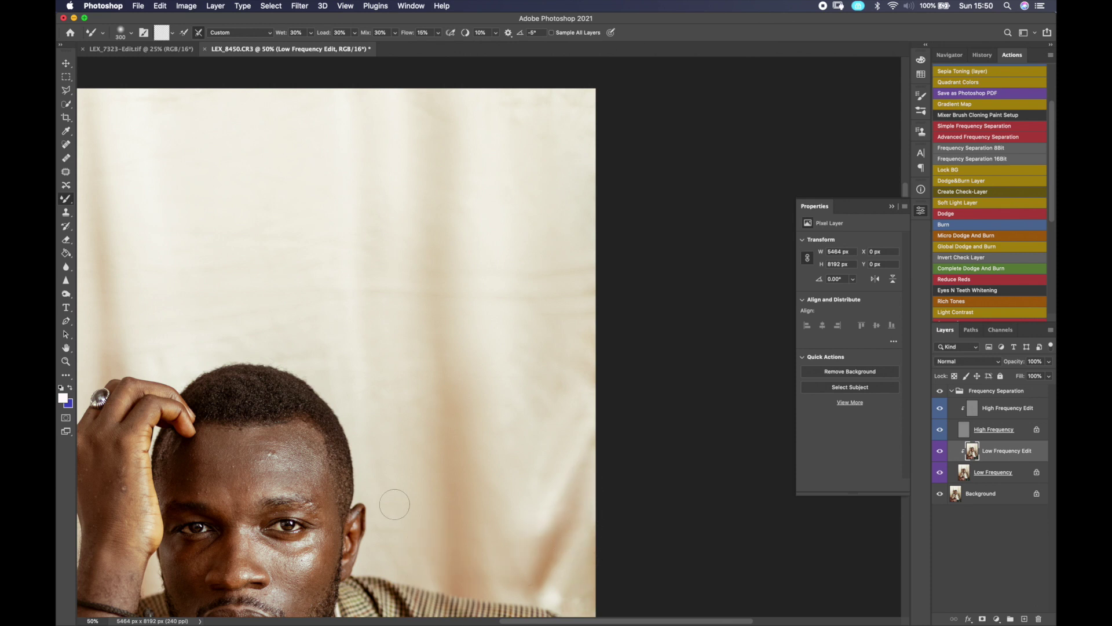
key(bracketright)
key(bracketright)
key(bracketright)
key(bracketright)
Step: Compare the full photo with and without the Frequency Separation group
key(super+minus)
key(super+minus)
key(super+minus)
key(super+minus)
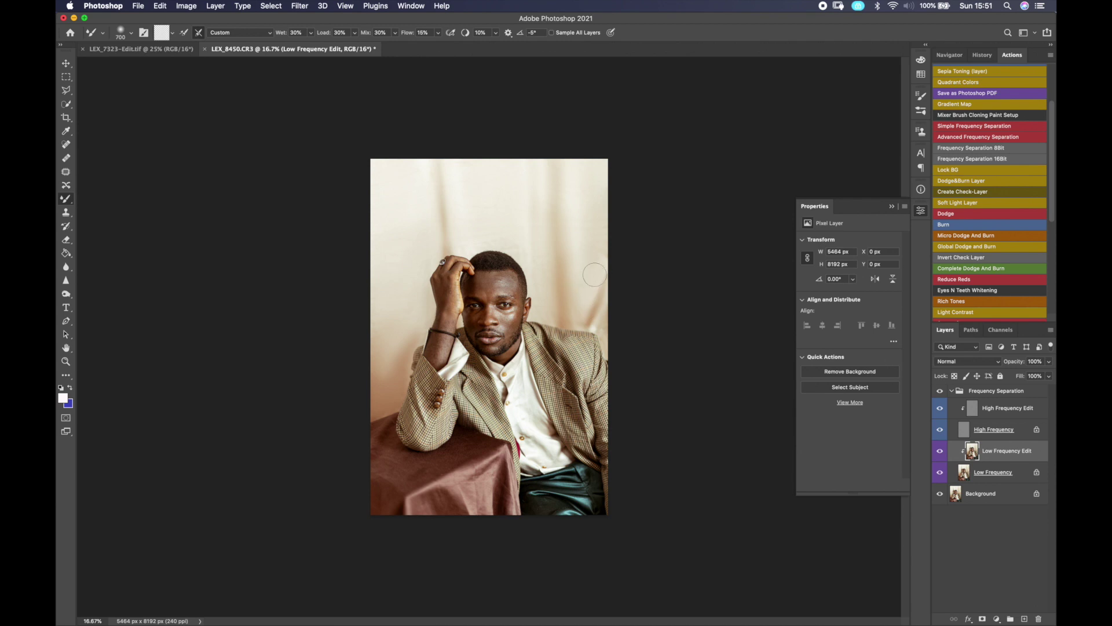
click(939, 392)
click(941, 393)
Step: Soften the backdrop fold near the photo's right edge above the shoulder at 50% zoom, reducing the Mixer Brush to 250 px
key(super+equal)
key(super+equal)
key(super+equal)
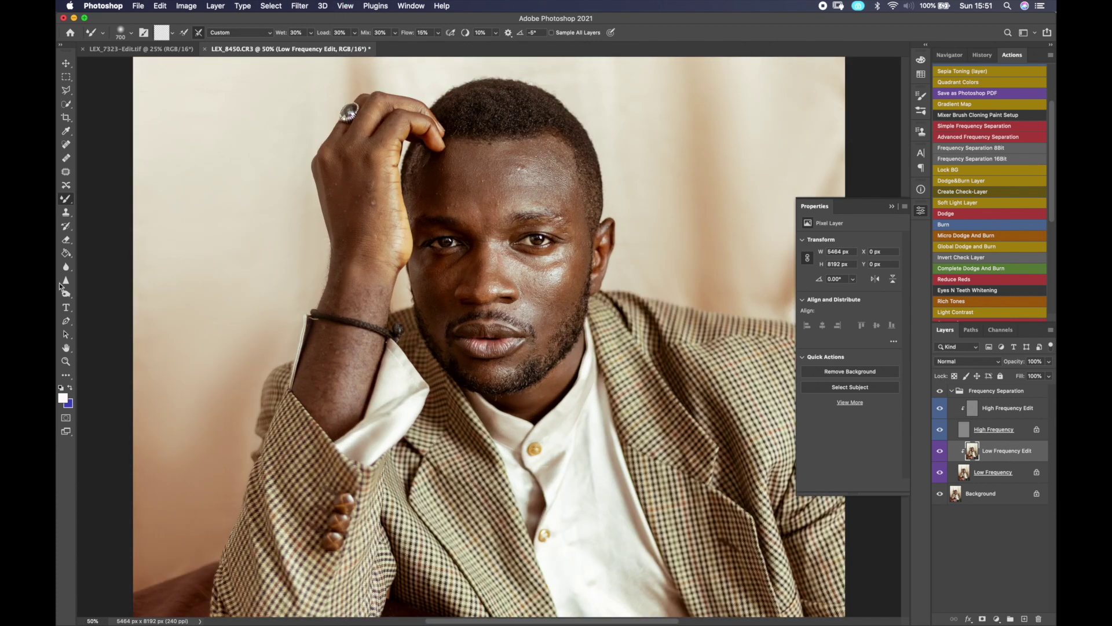
drag(226, 255, 332, 432)
drag(318, 375, 203, 436)
drag(314, 387, 186, 191)
drag(310, 296, 255, 190)
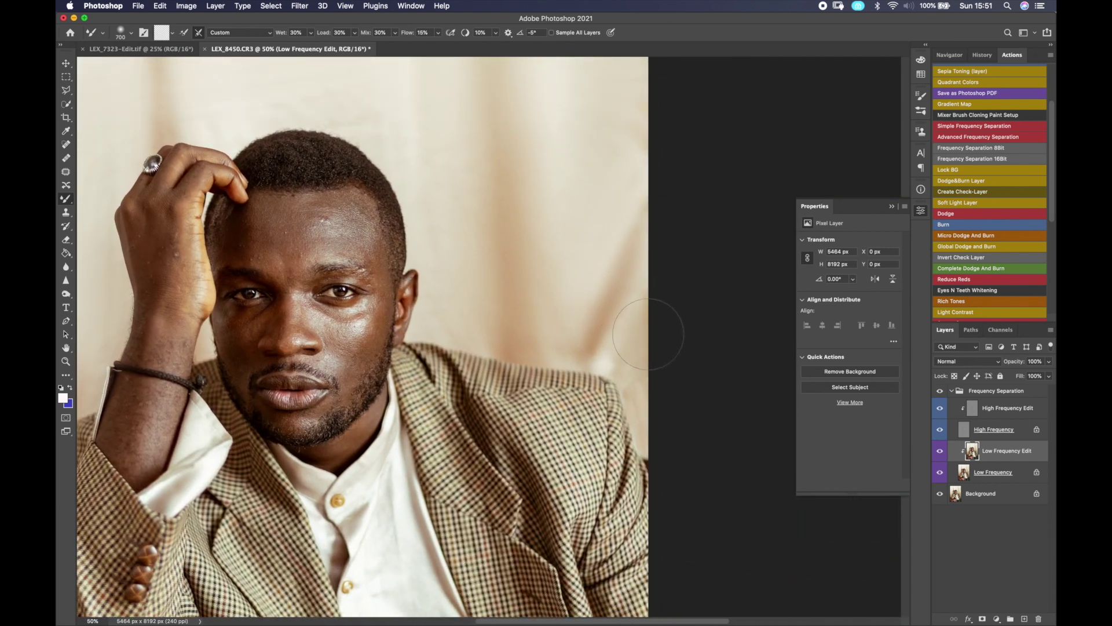
key(bracketleft)
key(bracketleft)
key(bracketleft)
key(bracketleft)
key(bracketleft)
drag(329, 379, 450, 363)
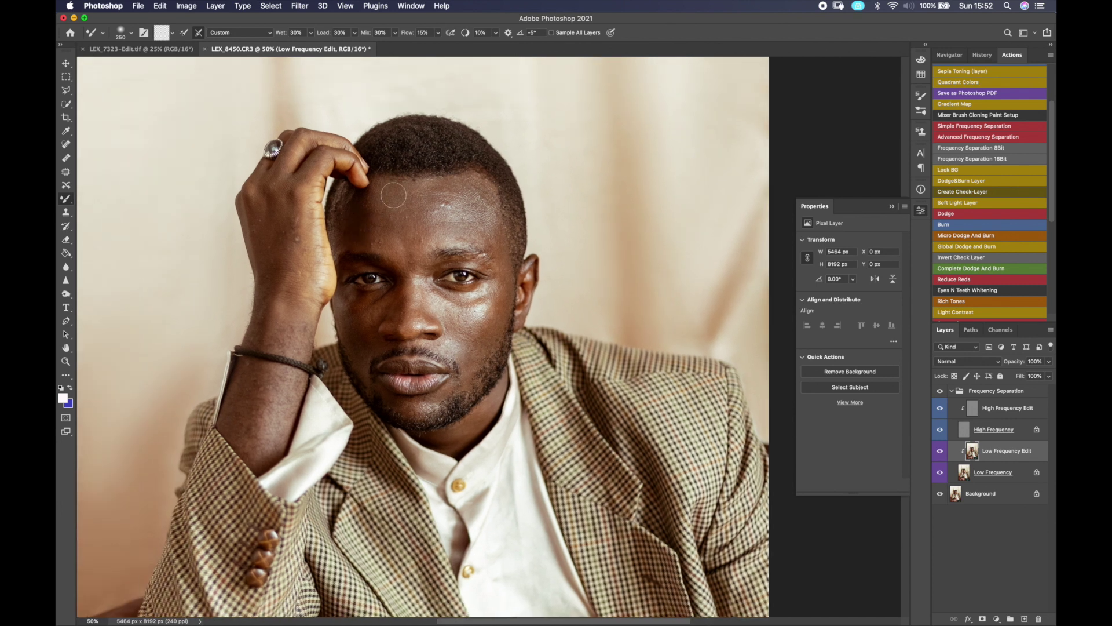
Step: Even out the skin tones on the face and raised arm at 200% zoom with the Mixer Brush at 100 px
key(bracketleft)
key(bracketleft)
key(bracketleft)
key(bracketleft)
key(bracketleft)
key(bracketright)
key(bracketright)
key(bracketright)
key(super+plus)
key(super+plus)
key(super+plus)
drag(457, 317, 818, 365)
drag(343, 412, 557, 311)
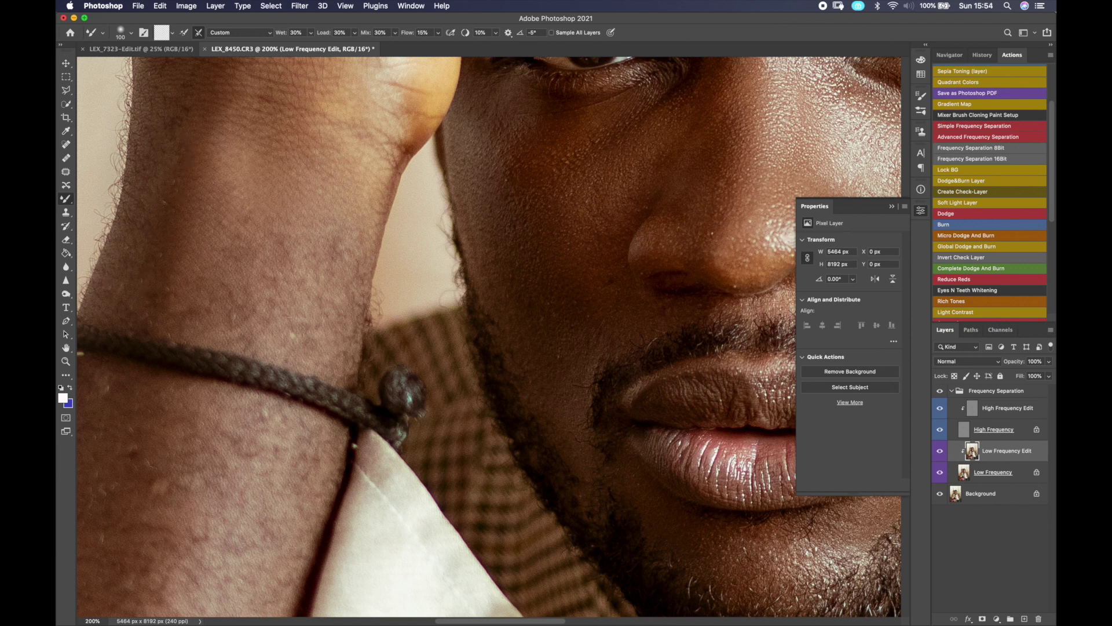
drag(203, 393, 307, 230)
Step: Blend the skin tones on the raised hand at 66.7% zoom with the Mixer Brush enlarged to 200 px
key(super+minus)
key(super+minus)
key(bracketright)
key(bracketright)
key(bracketright)
key(bracketright)
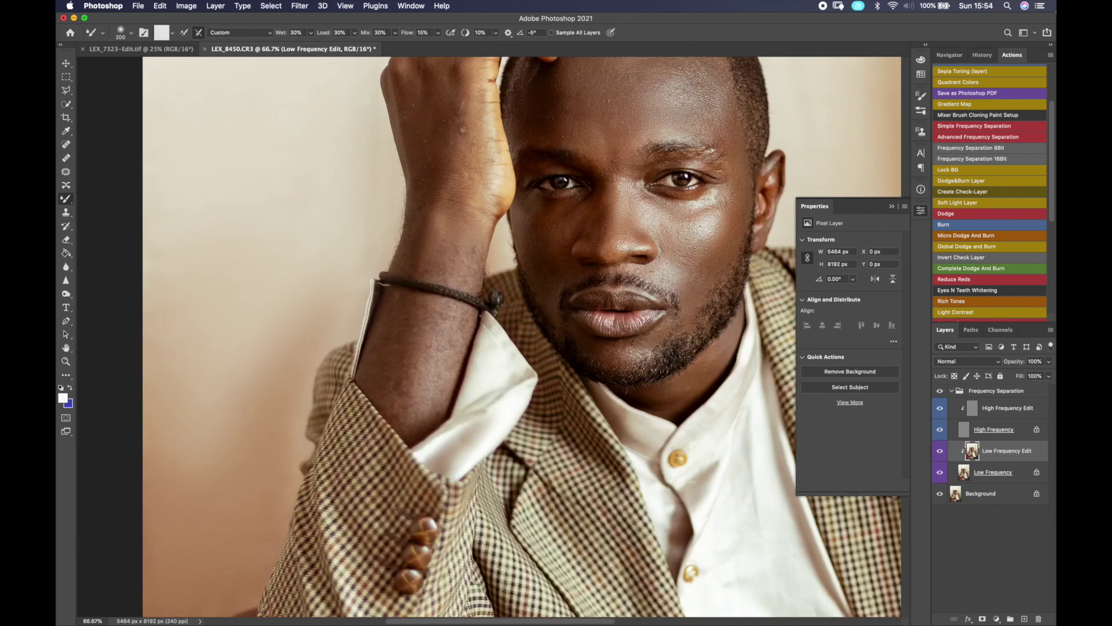
scroll(421, 414, up, 4)
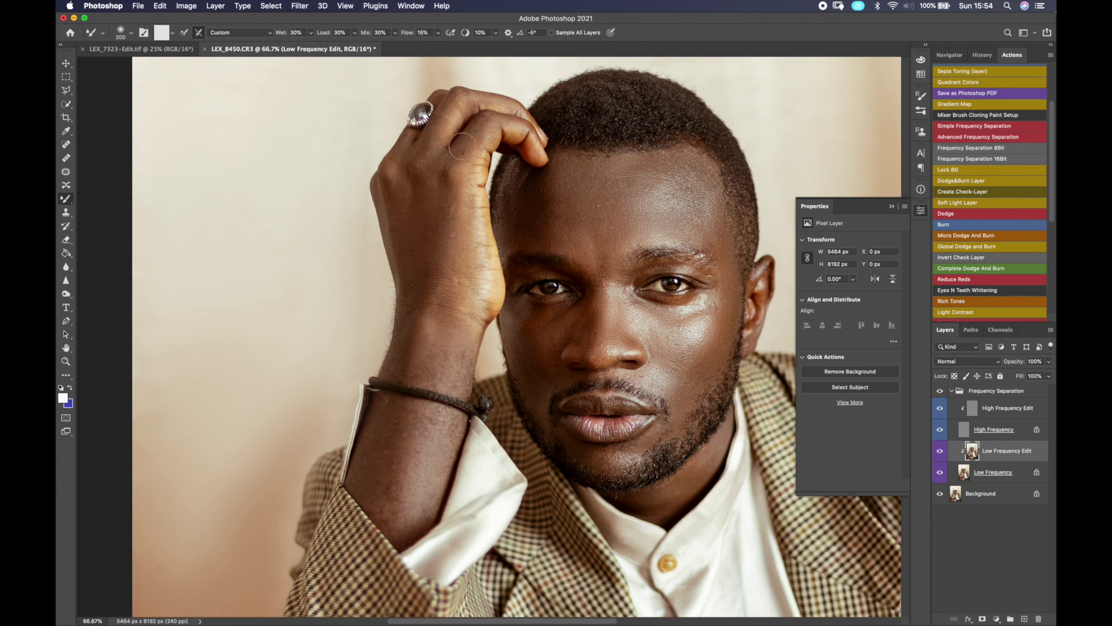
Step: Reduce the Mixer Brush to 100 px and smooth the smaller tonal transitions on the hand and face
key(bracketleft)
key(bracketleft)
key(bracketleft)
key(bracketleft)
scroll(663, 344, down, 5)
scroll(662, 344, right, 5)
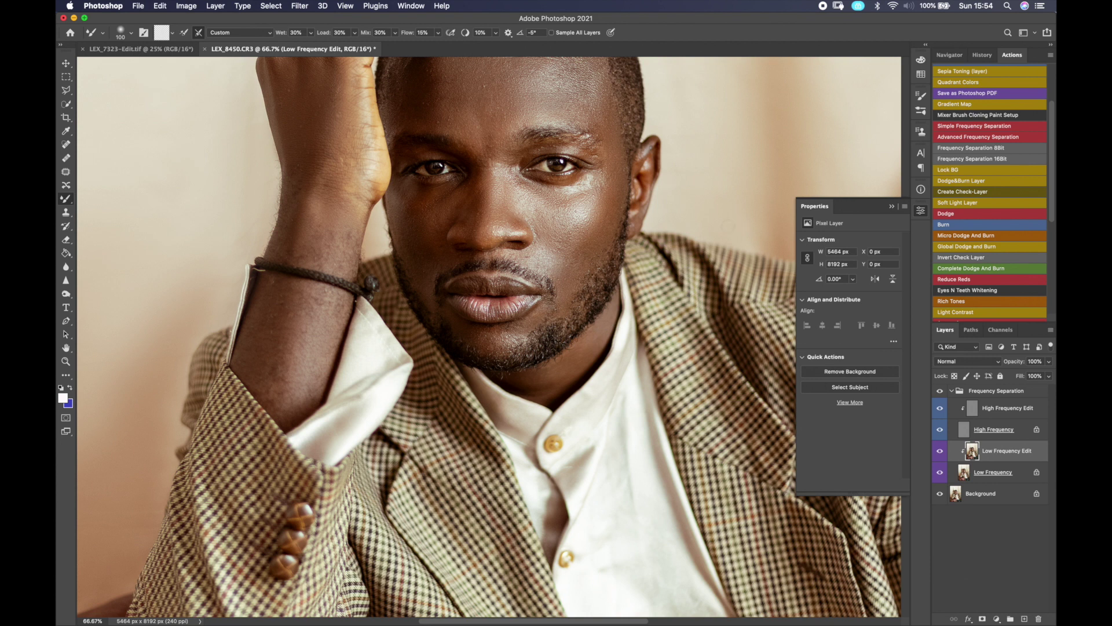
Step: Clone clean skin texture over blemishes around the mouth and cheek on the High Frequency Edit layer, using a very small Clone Stamp tip
key(super+equal)
key(super+equal)
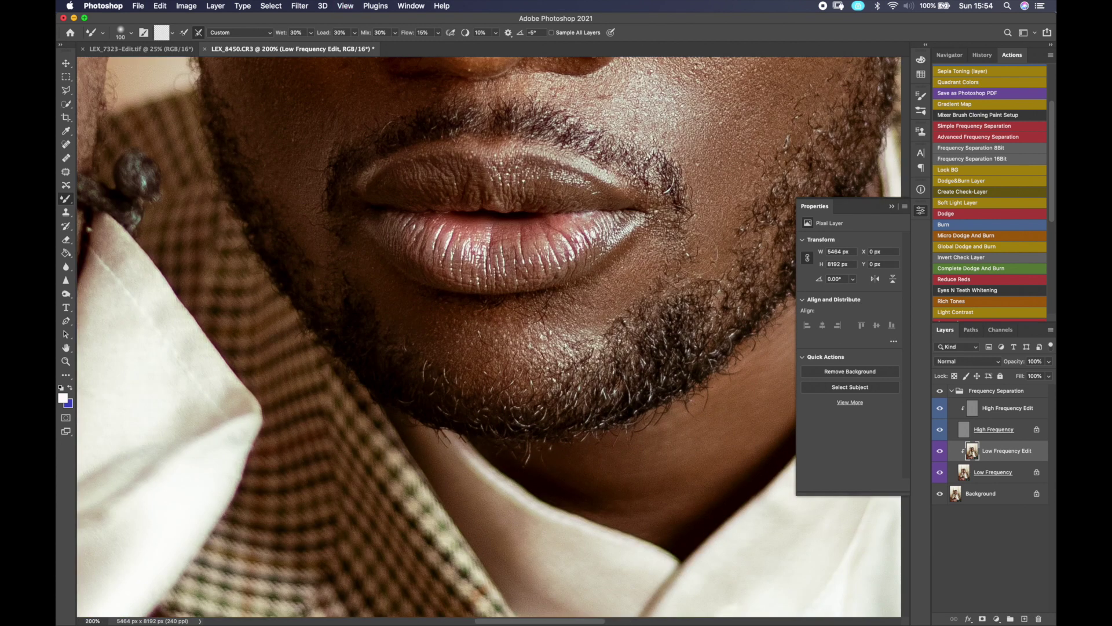
key(s)
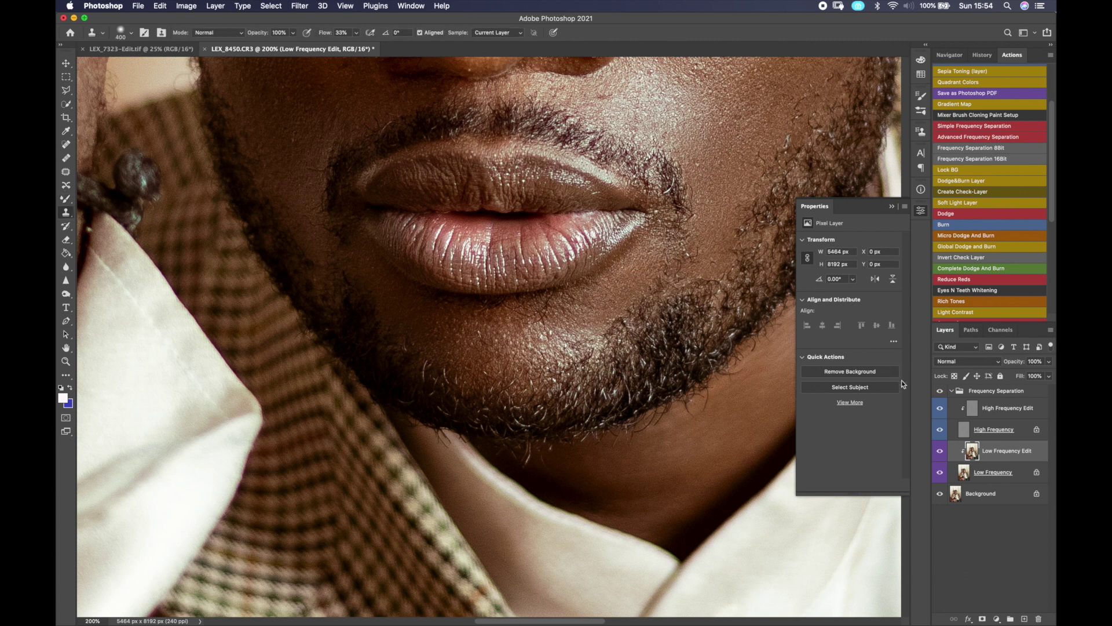
click(1000, 410)
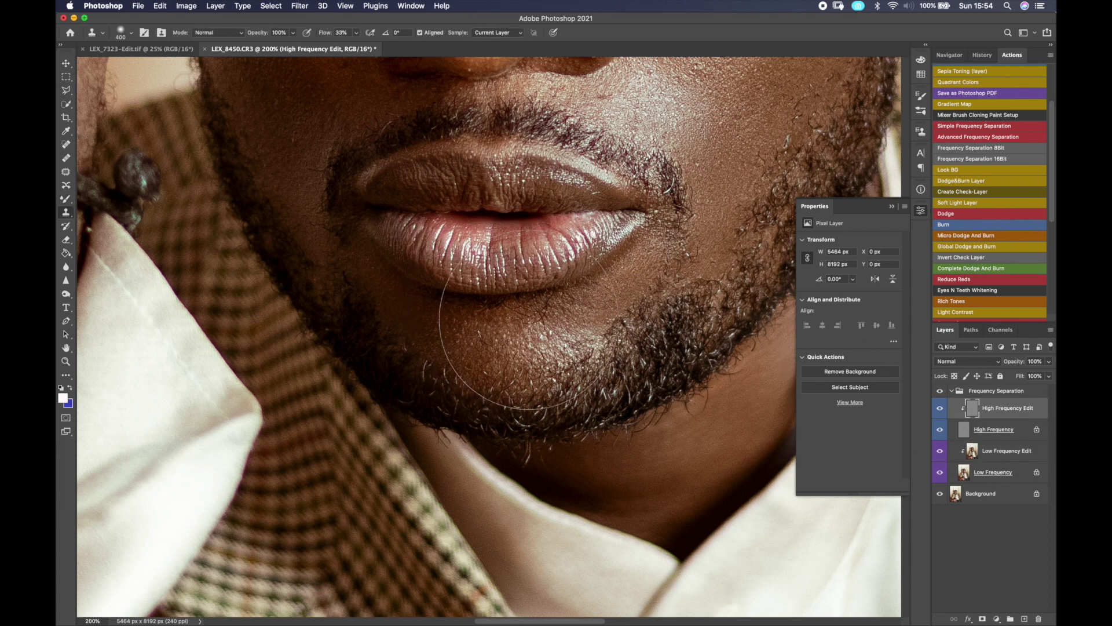
key(bracketleft)
key(bracketleft)
key(bracketleft)
key(bracketleft)
key(bracketleft)
key(bracketleft)
key(bracketleft)
key(bracketleft)
key(bracketleft)
key(bracketleft)
key(bracketleft)
key(bracketleft)
key(bracketleft)
key(bracketleft)
key(bracketleft)
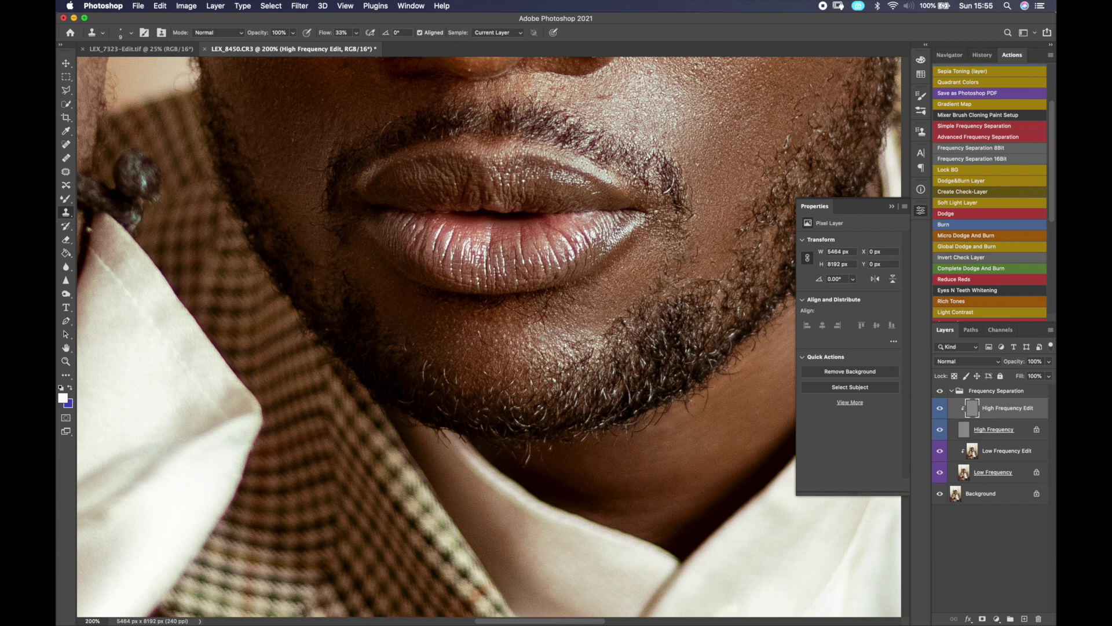
drag(729, 218, 646, 326)
drag(704, 247, 698, 249)
alt+click(628, 236)
Step: Smooth the skin tones around the mouth on the Low Frequency Edit layer with the Mixer Brush at 40 px
key(b)
click(1007, 450)
key(bracketleft)
key(p)
key(b)
scroll(788, 245, up, 5)
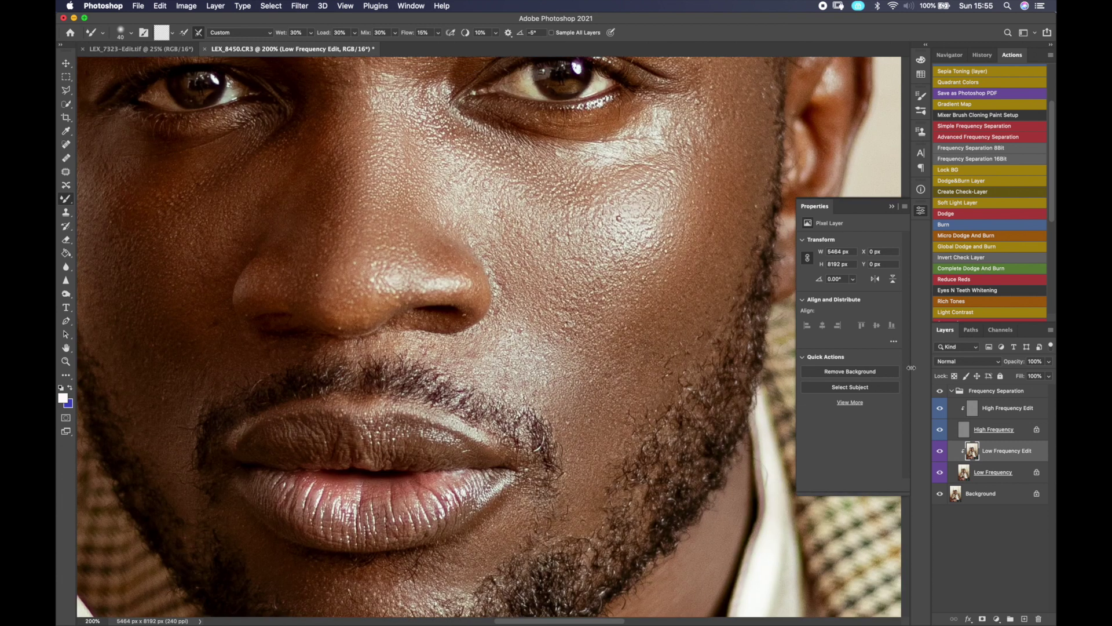
Step: Clone out small texture flaws on the cheeks and around the nose on the High Frequency Edit layer
key(s)
key(alt+bracketright)
key(alt+bracketright)
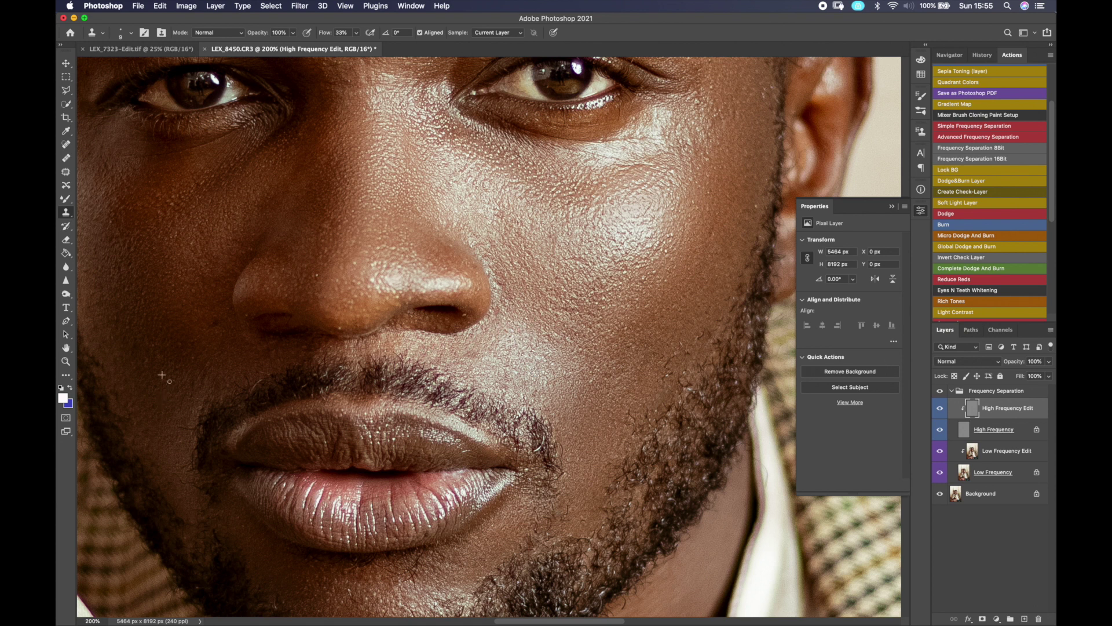
drag(402, 522, 525, 352)
drag(238, 81, 409, 468)
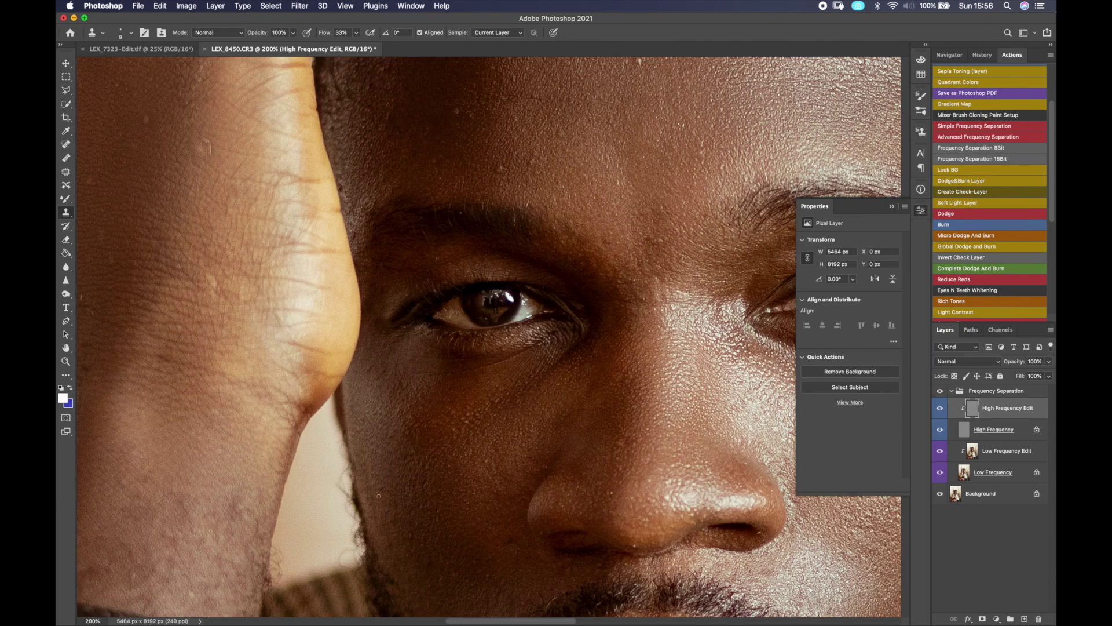
drag(655, 232, 623, 344)
click(628, 353)
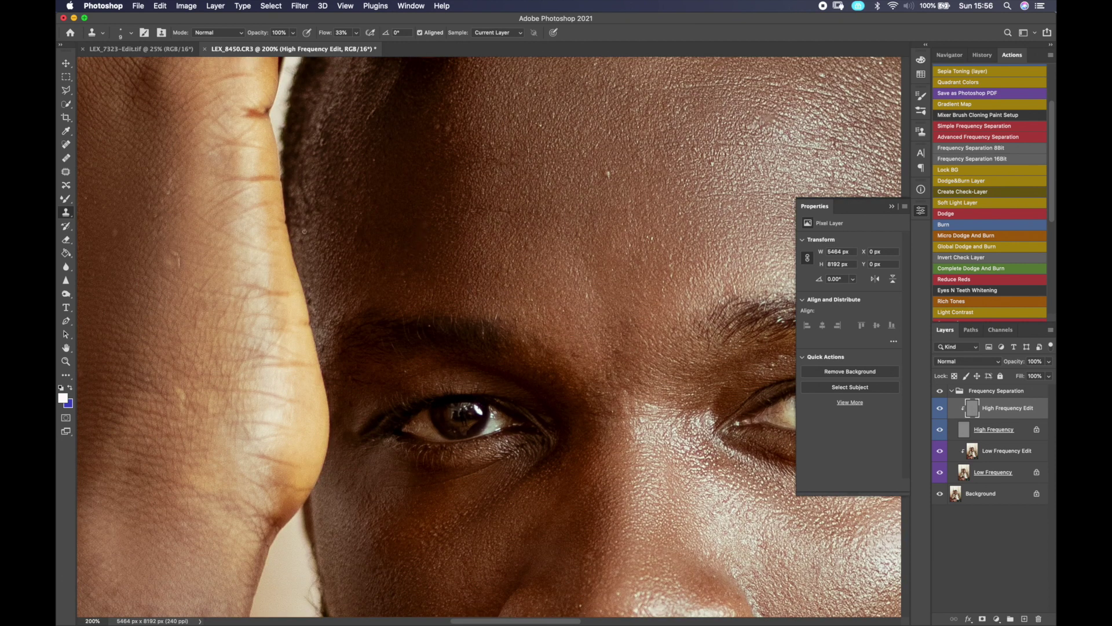
Step: Remove texture blemishes from the forehead and the raised hand with the Clone Stamp
click(365, 294)
click(606, 173)
scroll(603, 317, up, 5)
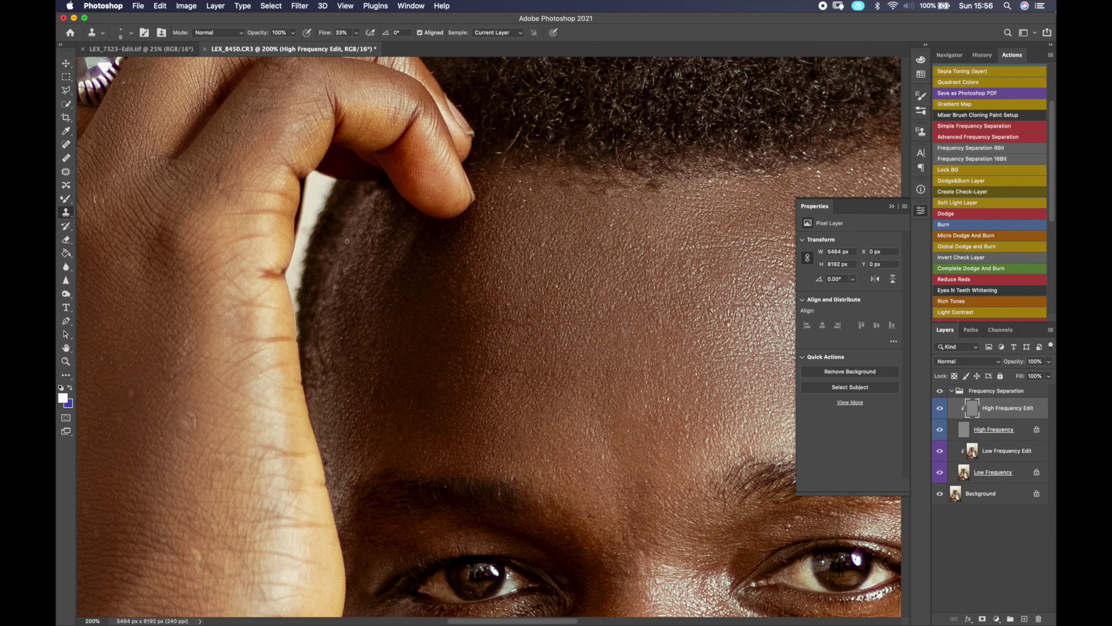
scroll(136, 417, left, 6)
scroll(137, 418, down, 3)
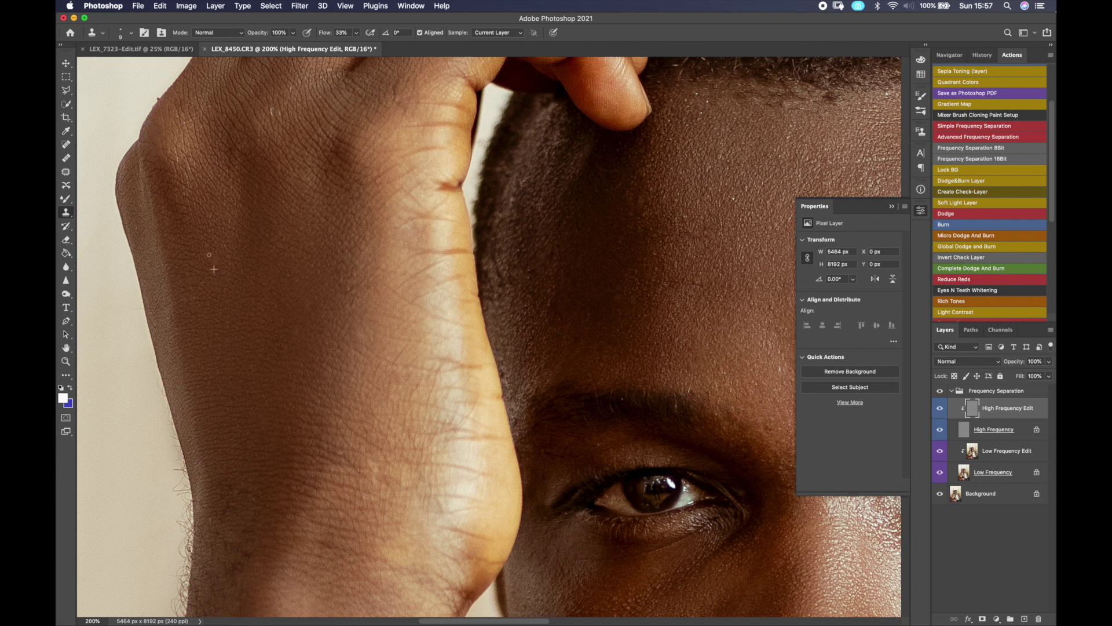
Step: Blend the tones on the back of the raised hand on the Low Frequency Edit layer with the 40 px Mixer Brush
key(b)
key(alt+bracketleft)
key(alt+bracketleft)
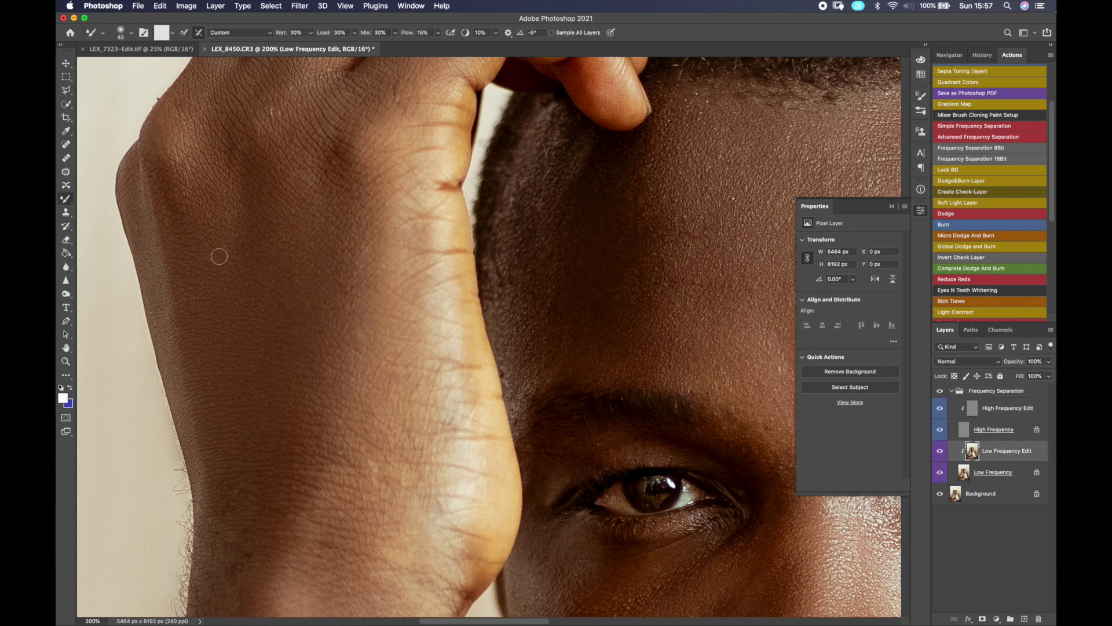
Step: Clone clean texture over the spots on the forehead and below the eyebrow on the High Frequency Edit layer
scroll(334, 493, up, 6)
scroll(334, 493, right, 6)
scroll(334, 493, down, 4)
scroll(334, 493, right, 8)
key(s)
key(alt+bracketright)
key(alt+bracketright)
alt+click(185, 248)
click(169, 251)
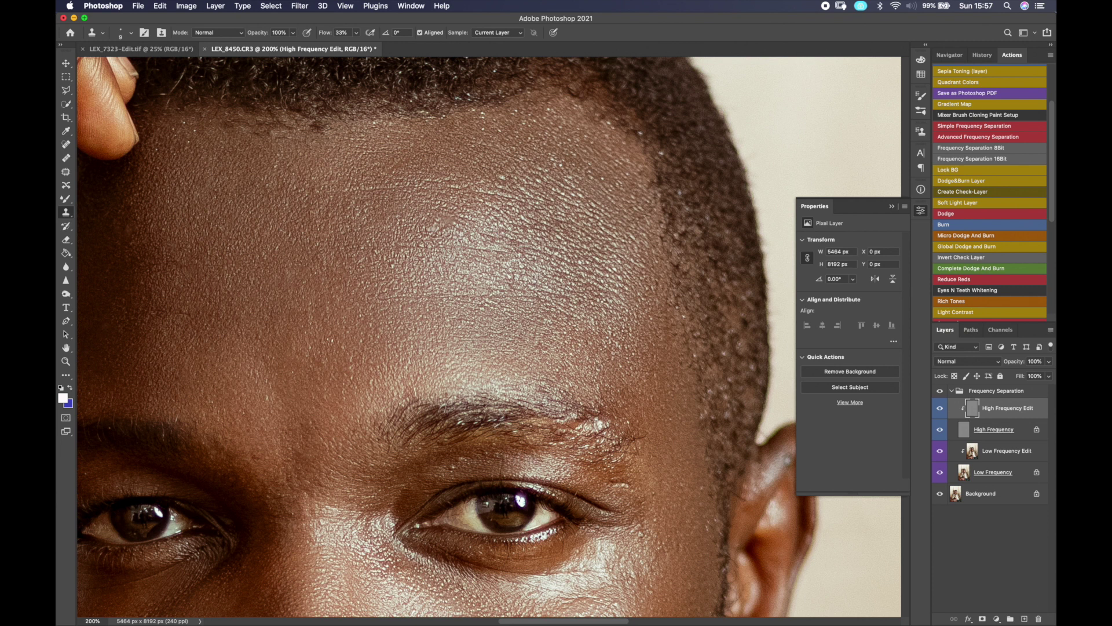
alt+click(479, 460)
click(458, 461)
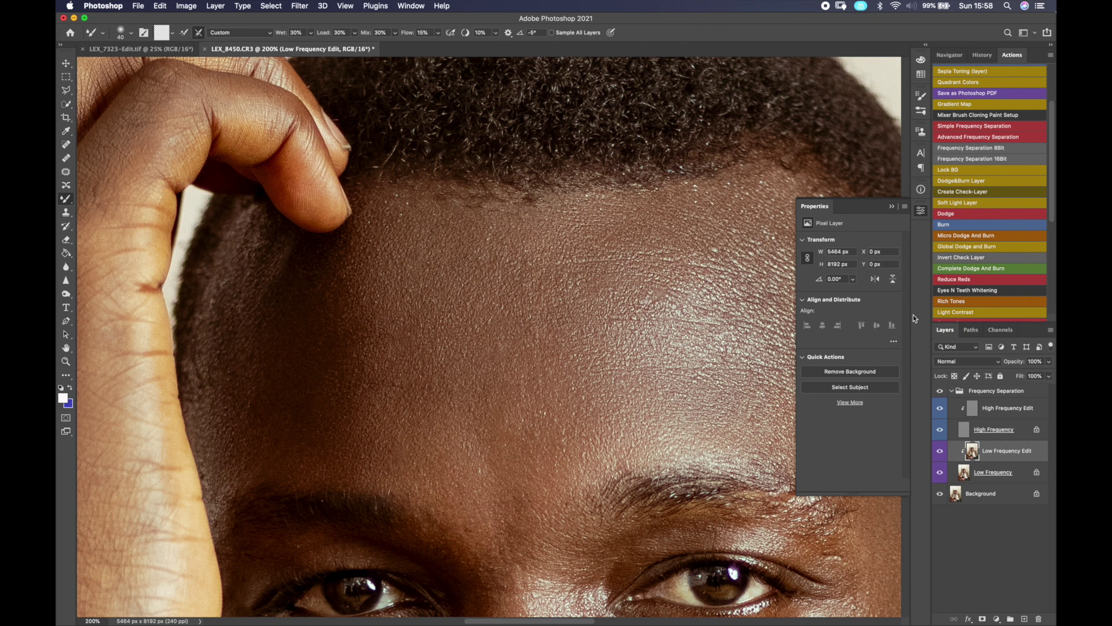
Step: Clone out the remaining texture flaws above the shadow-side eyebrow on the High Frequency Edit layer
key(s)
click(1000, 408)
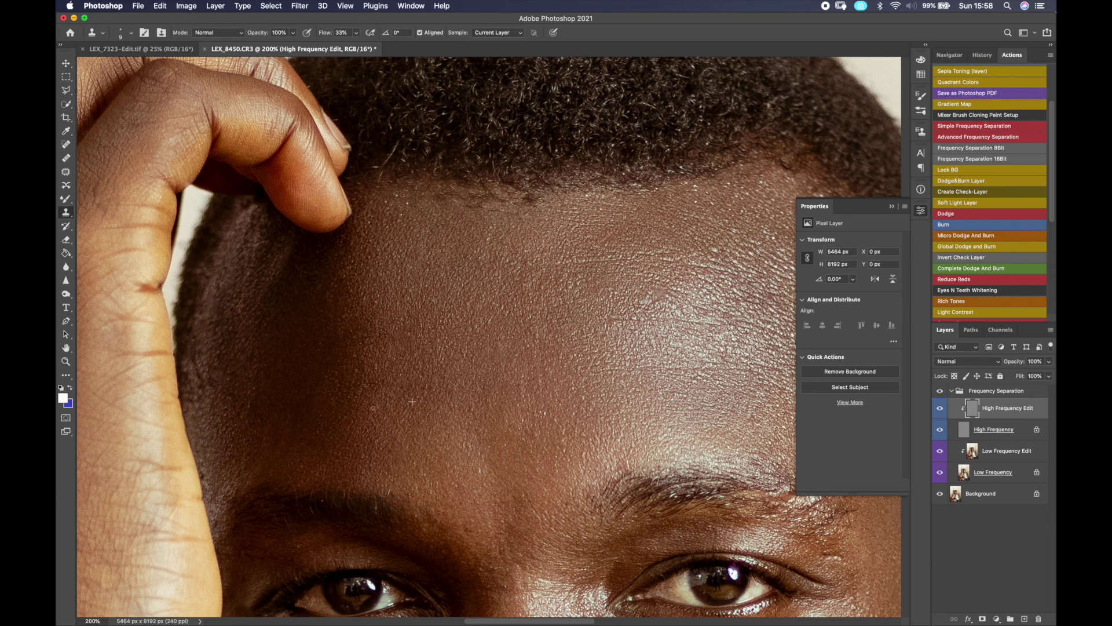
alt+click(409, 427)
drag(383, 447, 390, 446)
click(410, 459)
Step: Even out the skin tones around the temple and cheek on the Low Frequency Edit layer with the 40 px Mixer Brush
scroll(515, 417, right, 10)
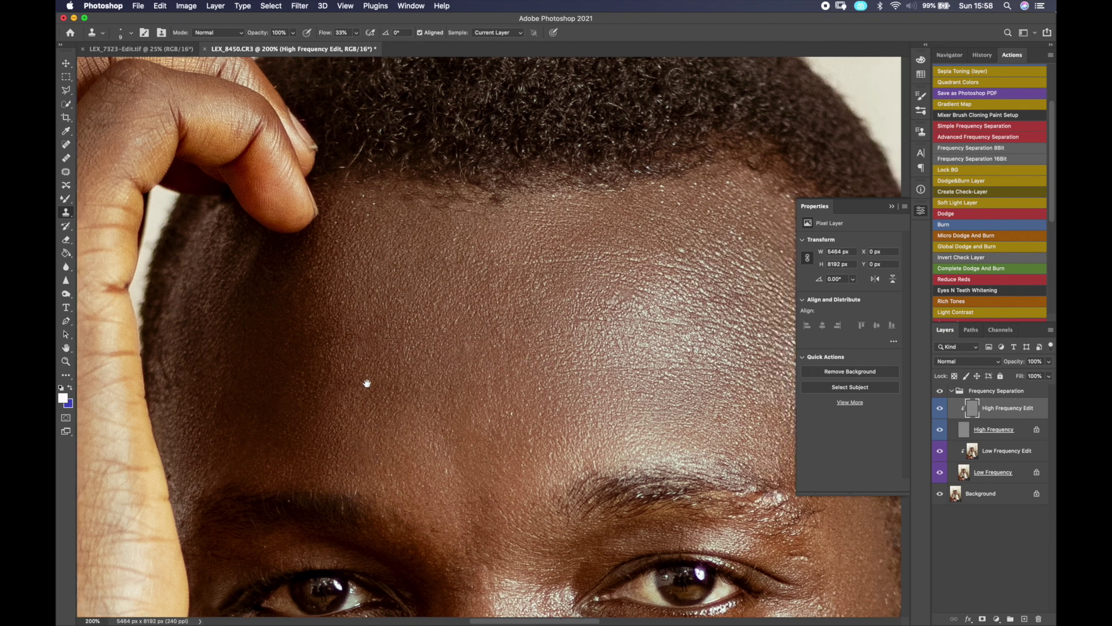
scroll(515, 417, down, 10)
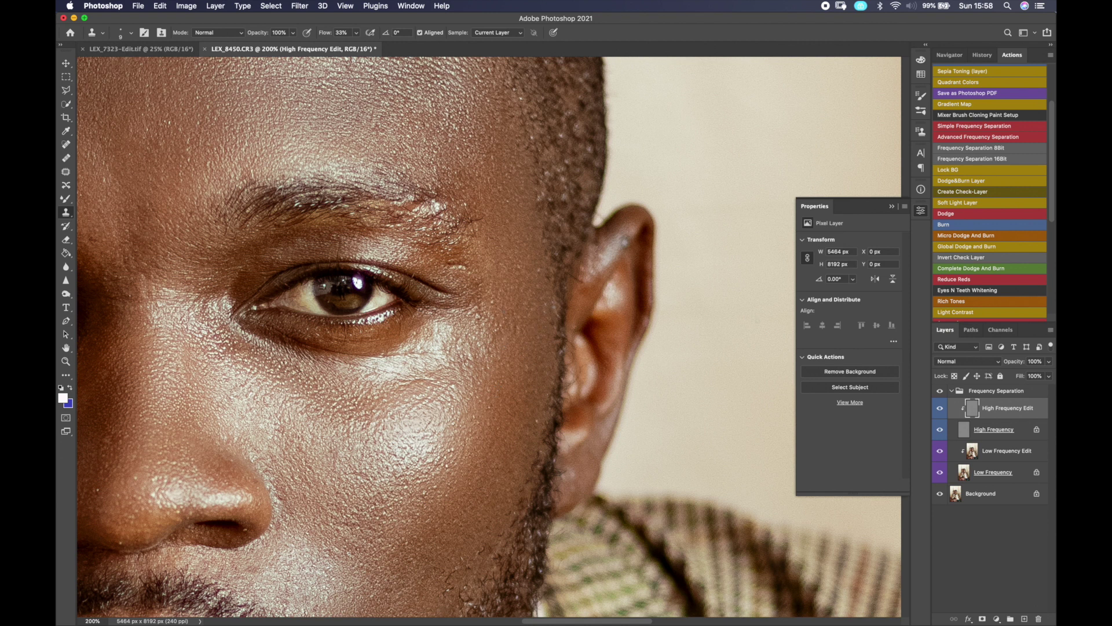
key(b)
key(alt+bracketleft)
key(alt+bracketleft)
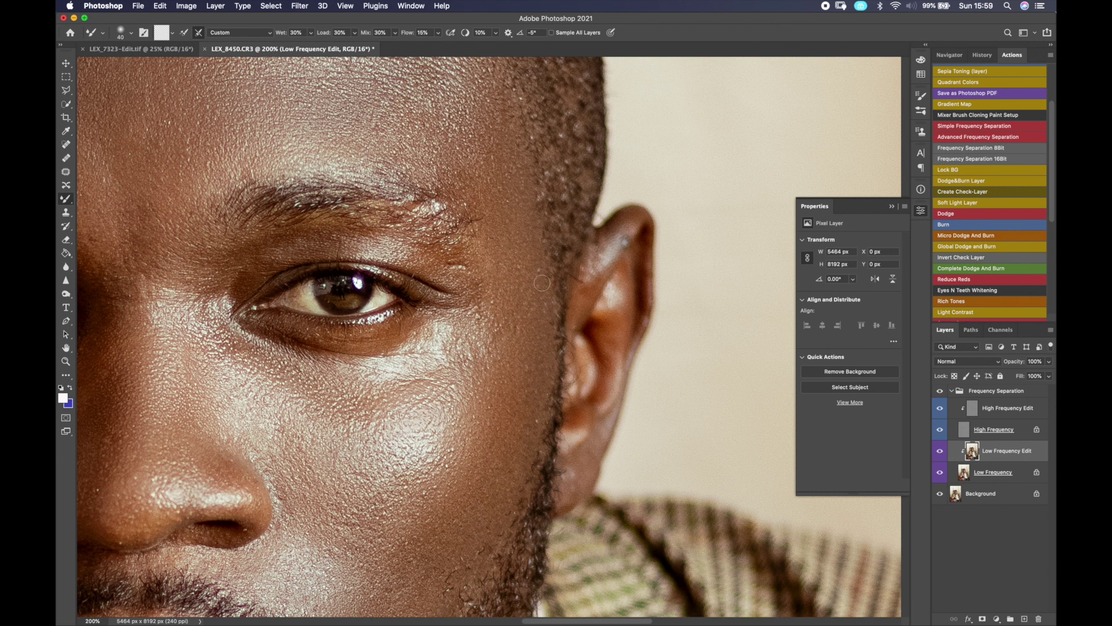
mouse_move(484, 366)
mouse_down()
mouse_move(660, 239)
mouse_move(810, 227)
mouse_up()
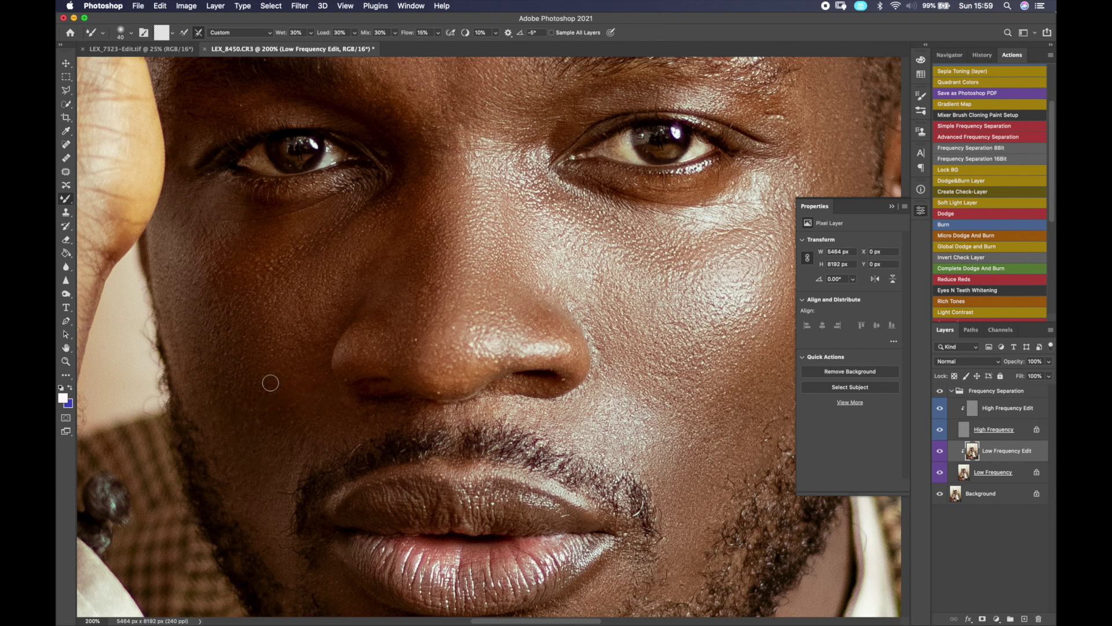
Step: Compare the portrait with and without the retouching by toggling the Frequency Separation group's visibility
key(super+minus)
key(super+minus)
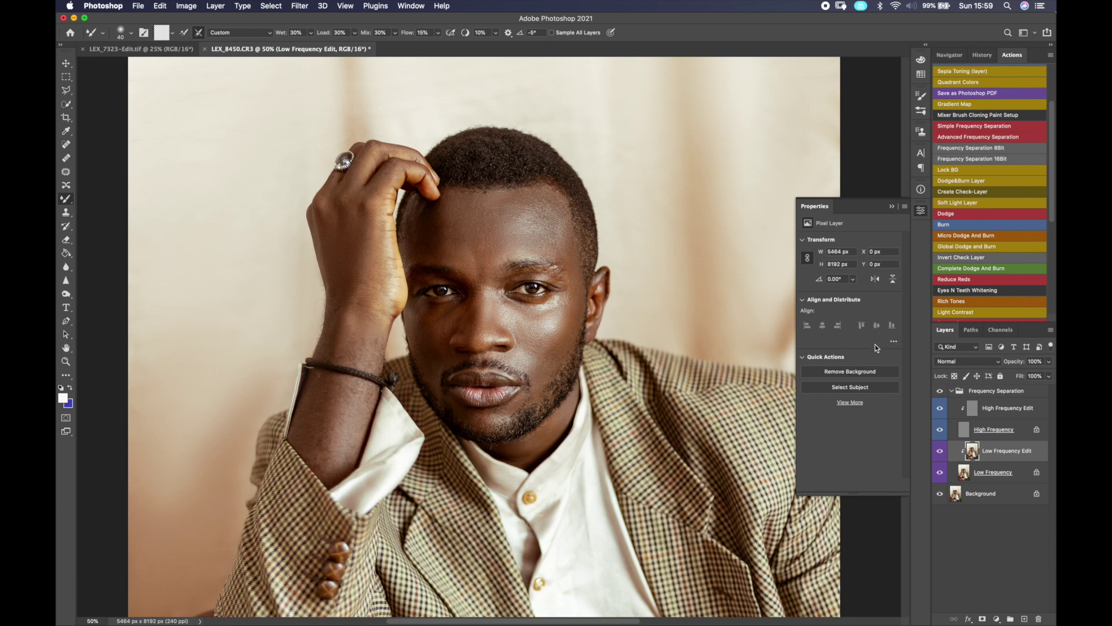
click(939, 396)
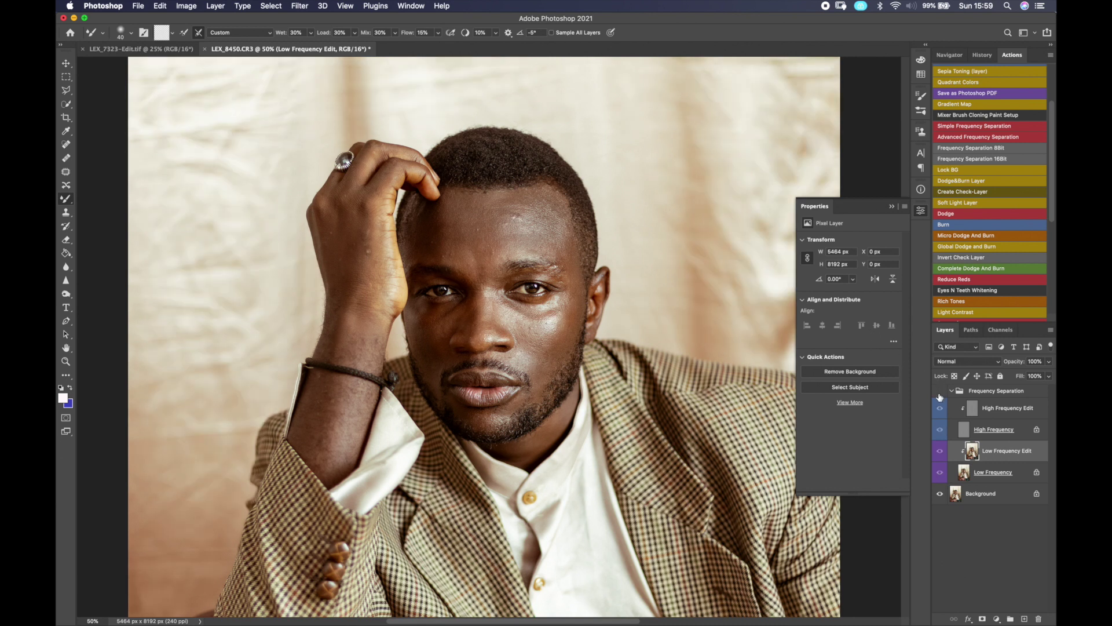
click(940, 392)
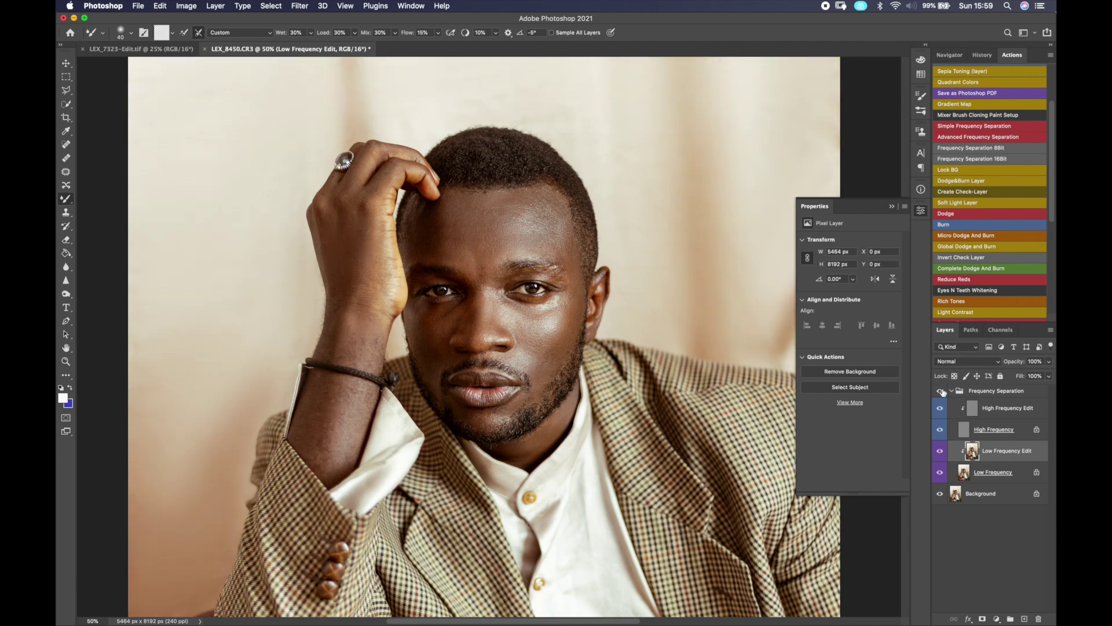
click(941, 392)
click(940, 392)
click(940, 391)
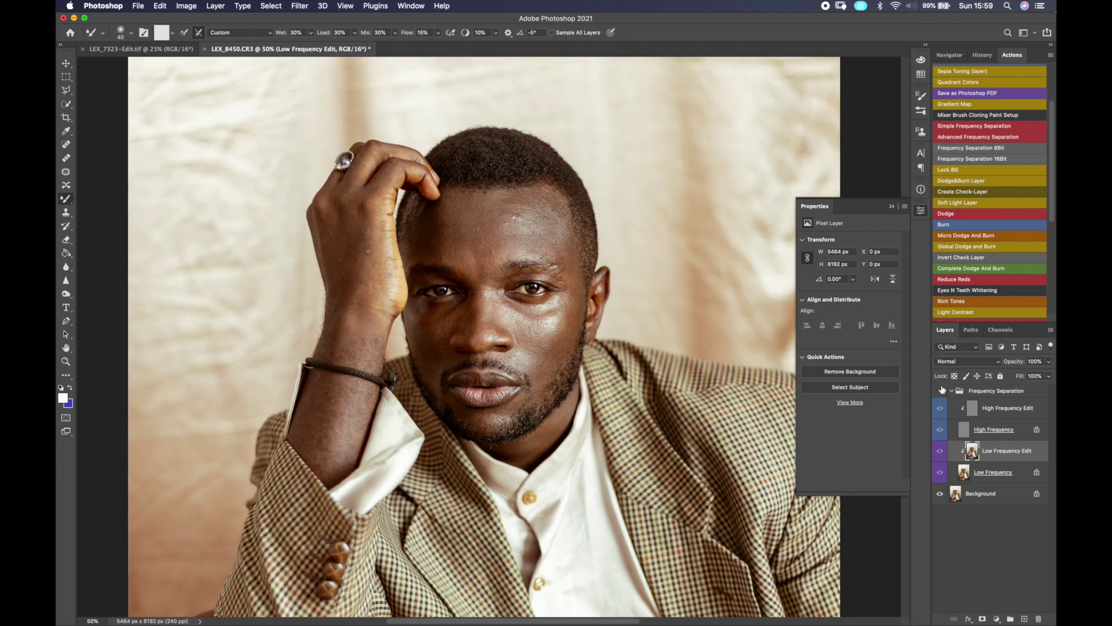
click(940, 392)
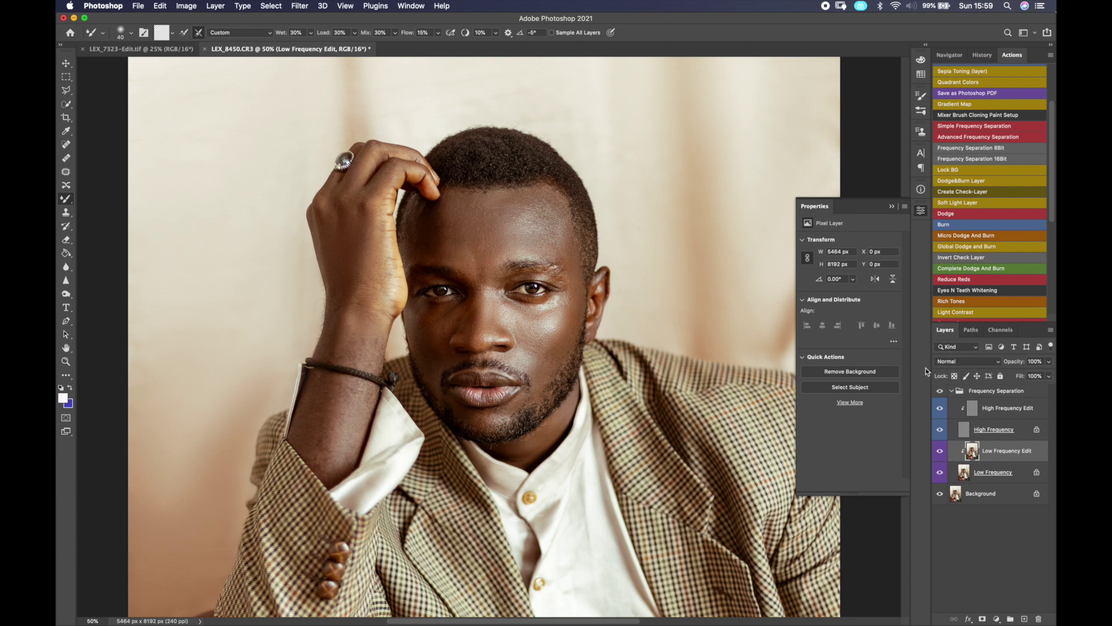
key(super+minus)
key(super+minus)
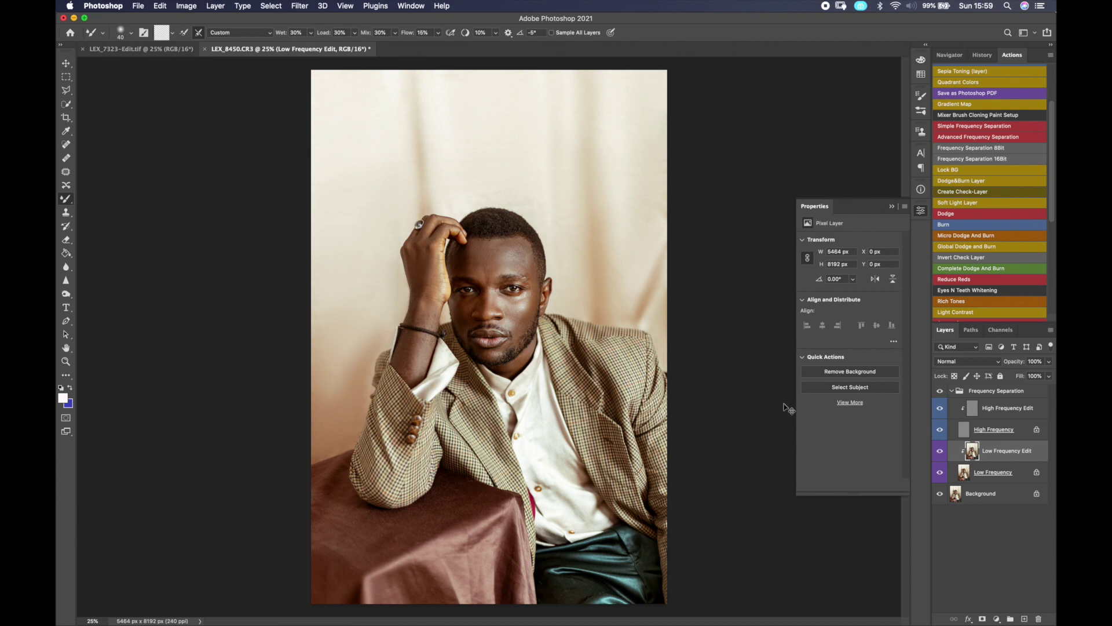
Step: Smooth the creases beside the white shirt's upper buttons at 66.7% zoom with the Mixer Brush enlarged to 150 px
key(super+equal)
key(super+equal)
key(super+equal)
drag(614, 494, 528, 237)
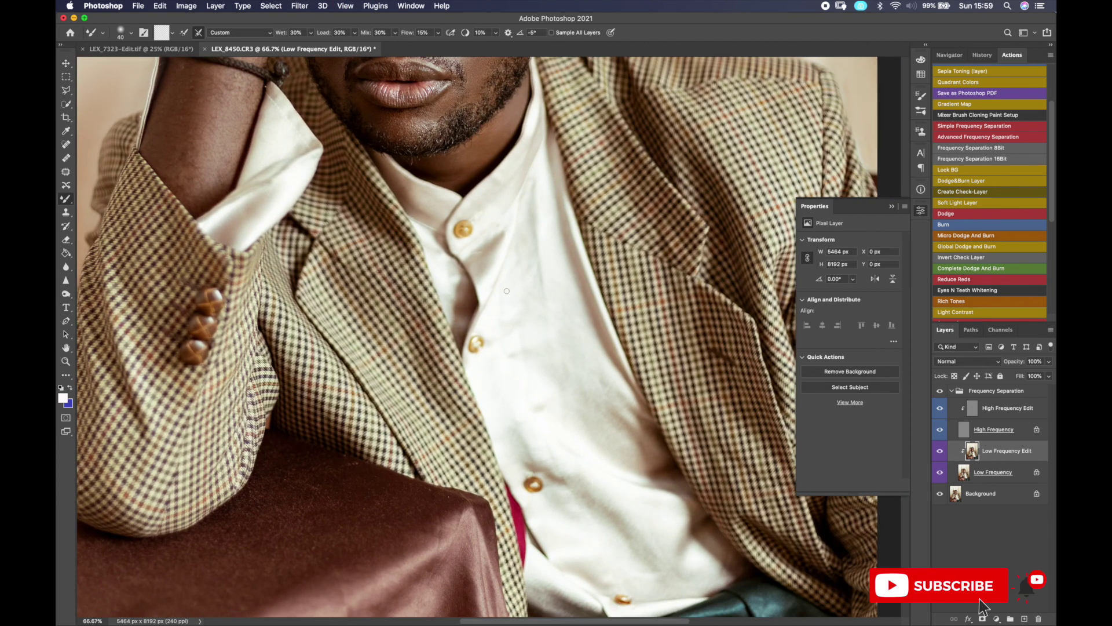
key(bracketright)
key(bracketright)
key(bracketright)
key(bracketright)
key(bracketright)
key(bracketright)
key(bracketright)
key(bracketright)
drag(492, 249, 482, 260)
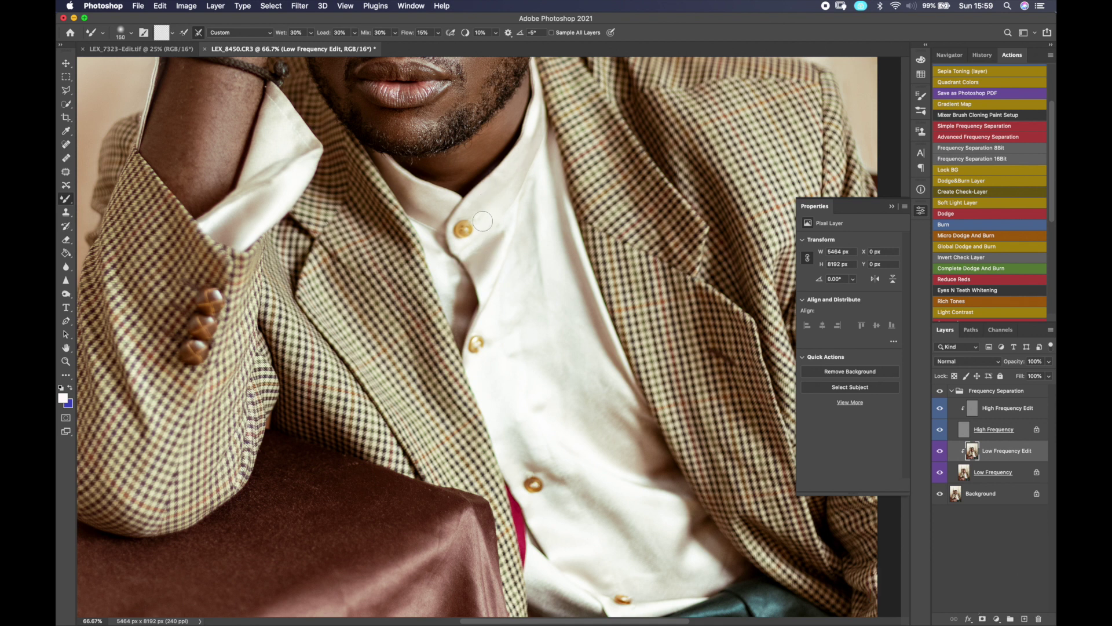
Step: Smooth the wrinkles down the white shirt's front with the Mixer Brush enlarged to 250 px
key(bracketright)
key(bracketright)
key(bracketright)
mouse_move(576, 313)
mouse_down()
mouse_move(592, 498)
mouse_move(561, 513)
mouse_move(682, 564)
mouse_up()
Step: Soften the creases near the shirt hem and the waist of the teal trousers with a smaller Mixer Brush
scroll(568, 429, down, 5)
scroll(567, 429, right, 3)
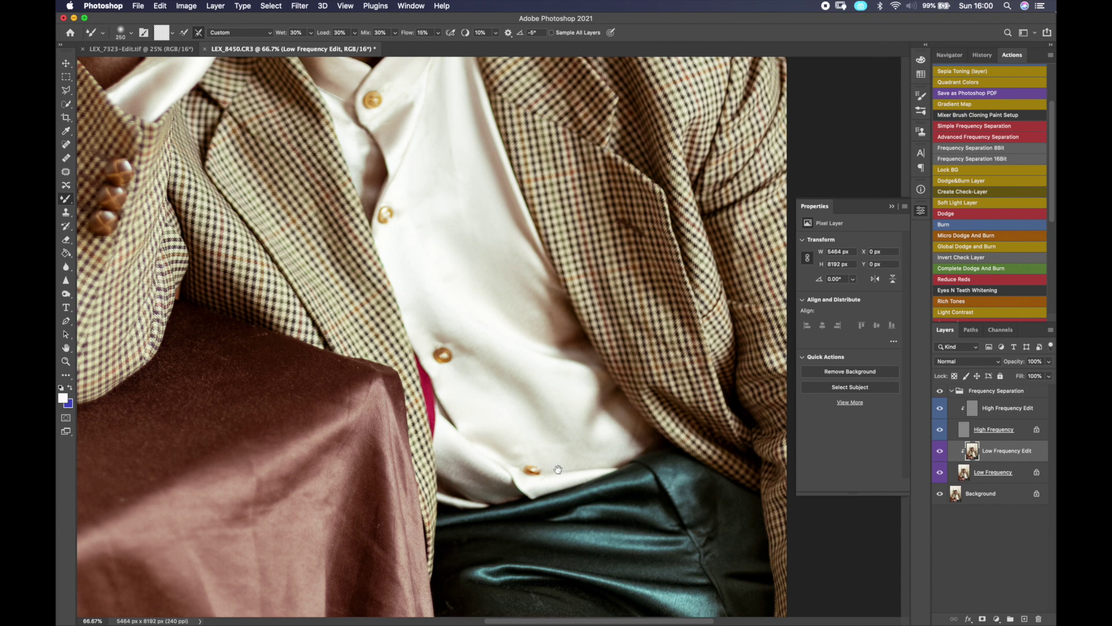
scroll(538, 428, down, 6)
scroll(539, 429, right, 2)
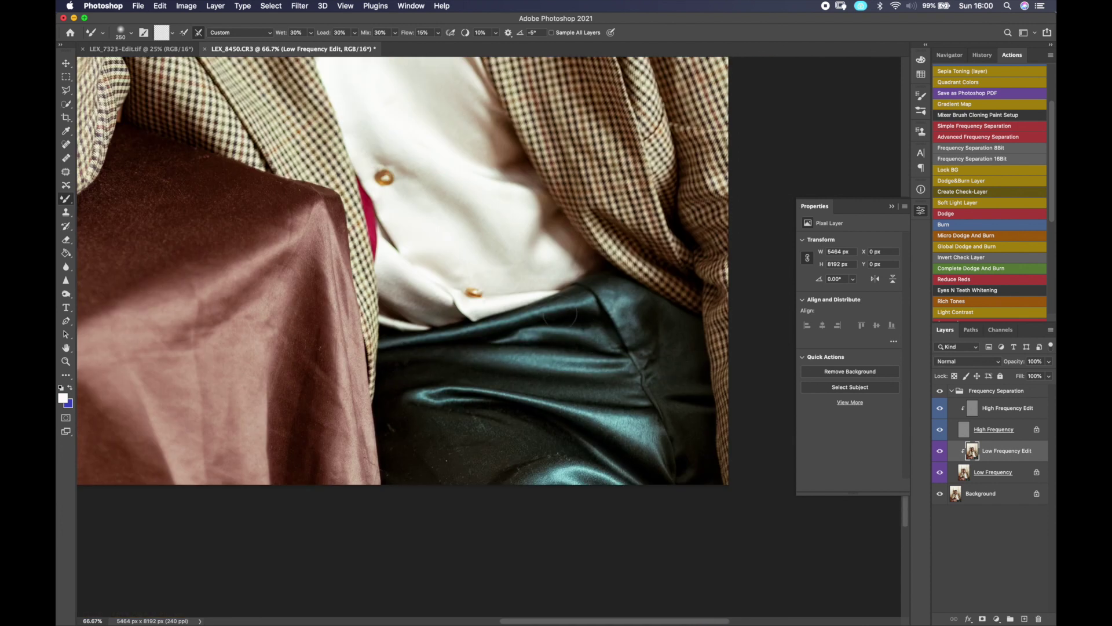
key(bracketleft)
key(bracketleft)
key(bracketleft)
key(bracketleft)
key(bracketleft)
key(bracketleft)
key(bracketleft)
Step: Blend the tones across the top of the brown tablecloth with the Mixer Brush enlarged to 600 px
scroll(625, 320, left, 5)
scroll(625, 321, down, 1)
key(bracketright)
key(bracketright)
key(bracketright)
key(bracketright)
key(bracketright)
key(bracketright)
key(bracketright)
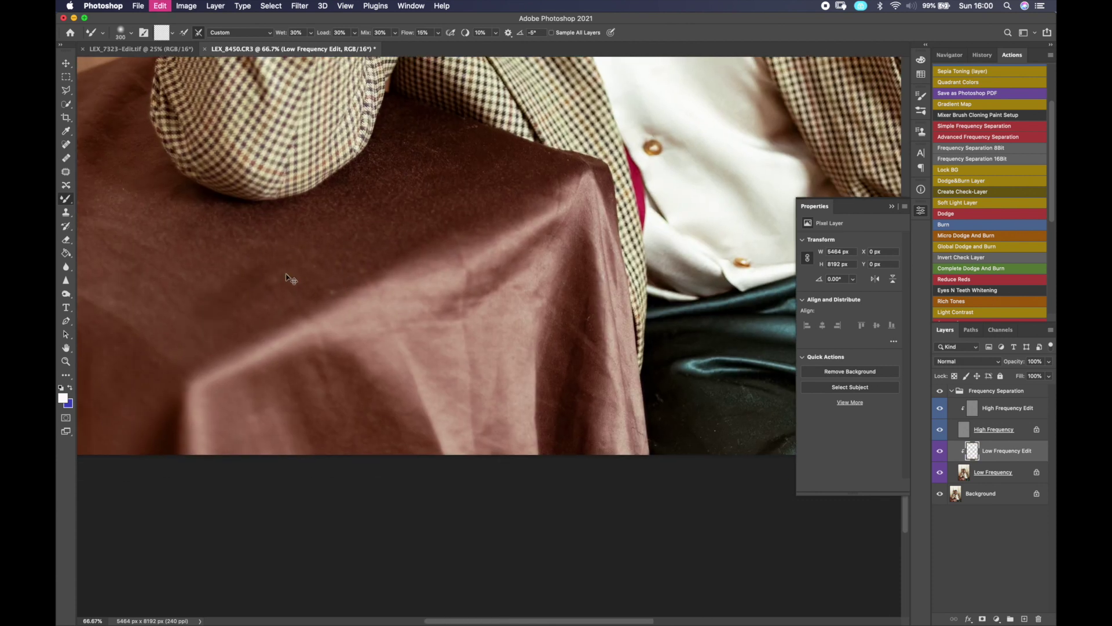
scroll(307, 255, left, 3)
scroll(307, 255, up, 2)
key(bracketright)
key(bracketleft)
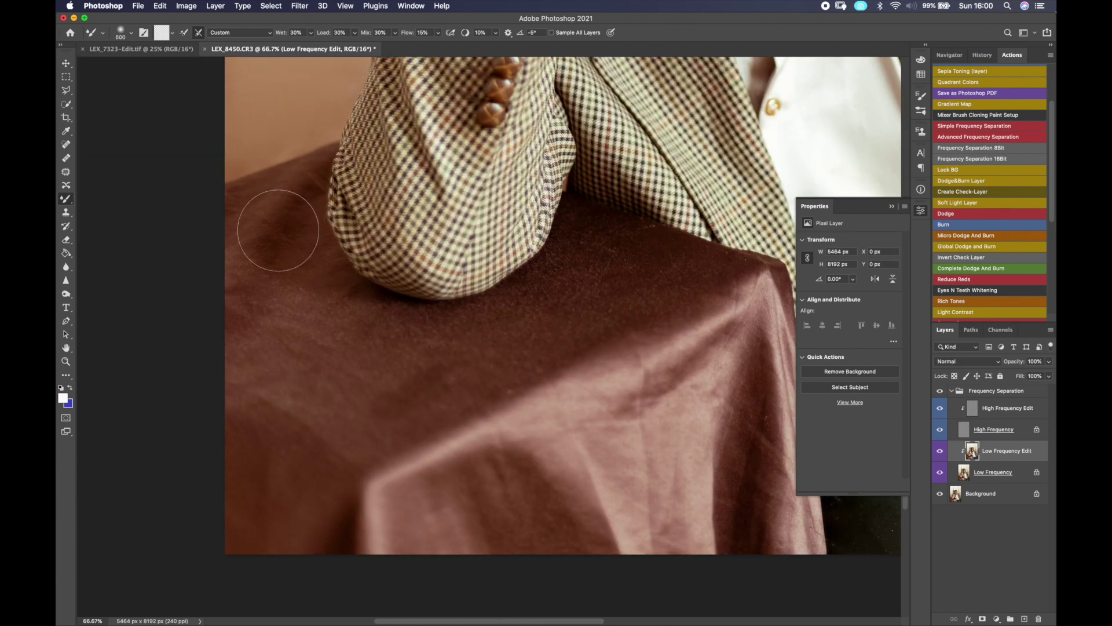
Step: Smooth the tablecloth beneath the elbow with the Mixer Brush at 200 px and its draped front at 600 px
key(bracketleft)
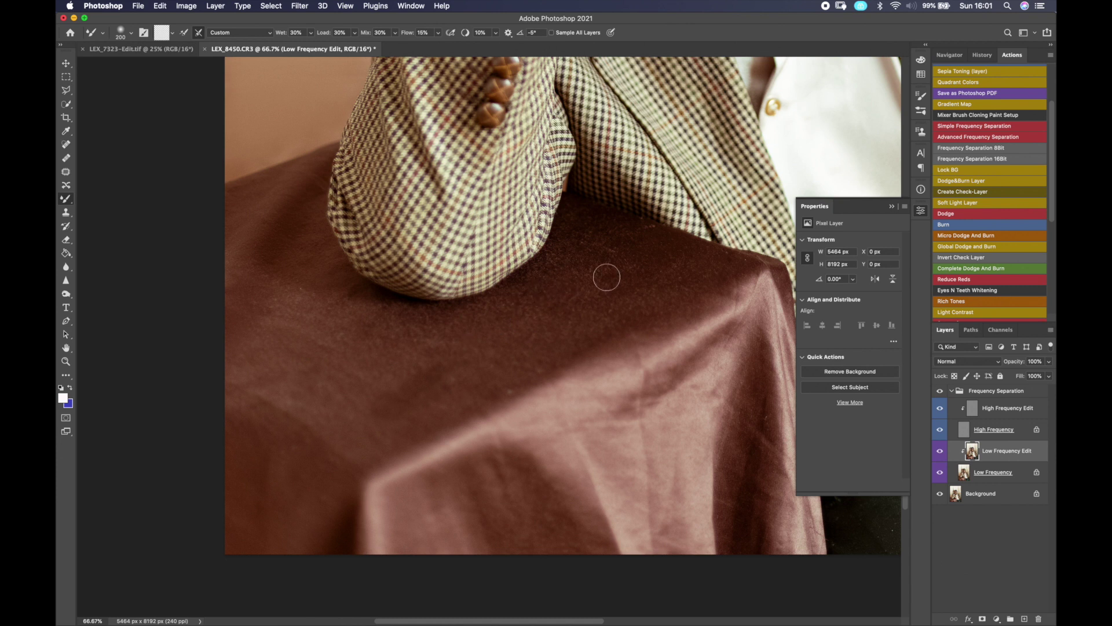
key(bracketright)
key(bracketright)
key(bracketright)
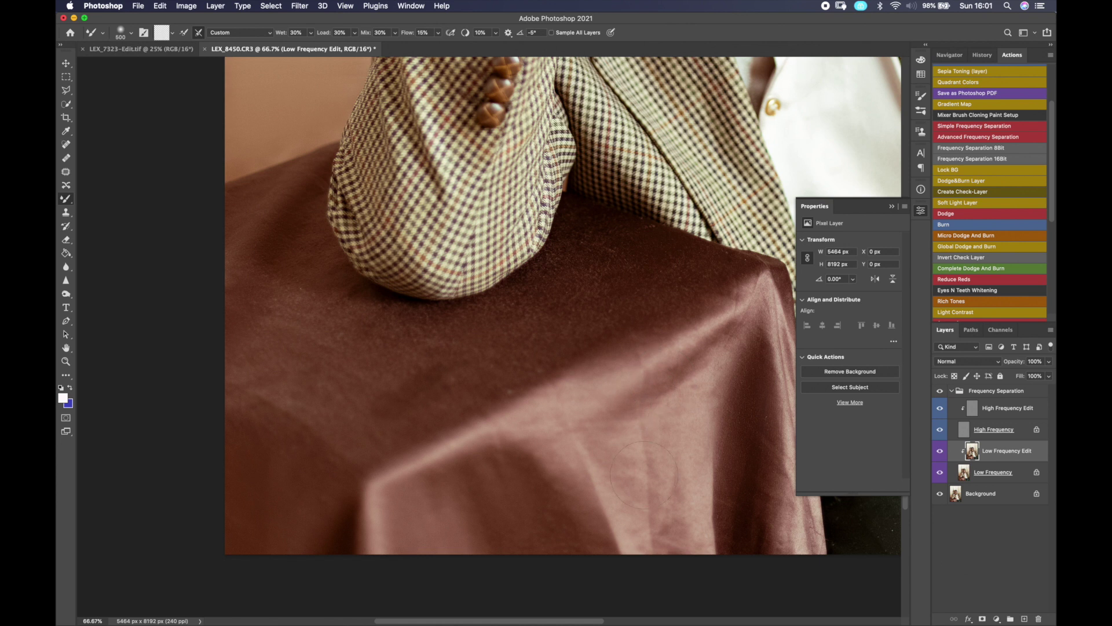
Step: Soften the tablecloth's wrinkles at the corner beside the jacket with the Mixer Brush at 200 px, and review the whole photo at 25%
drag(529, 400, 183, 438)
key(bracketleft)
key(bracketleft)
key(bracketleft)
key(bracketleft)
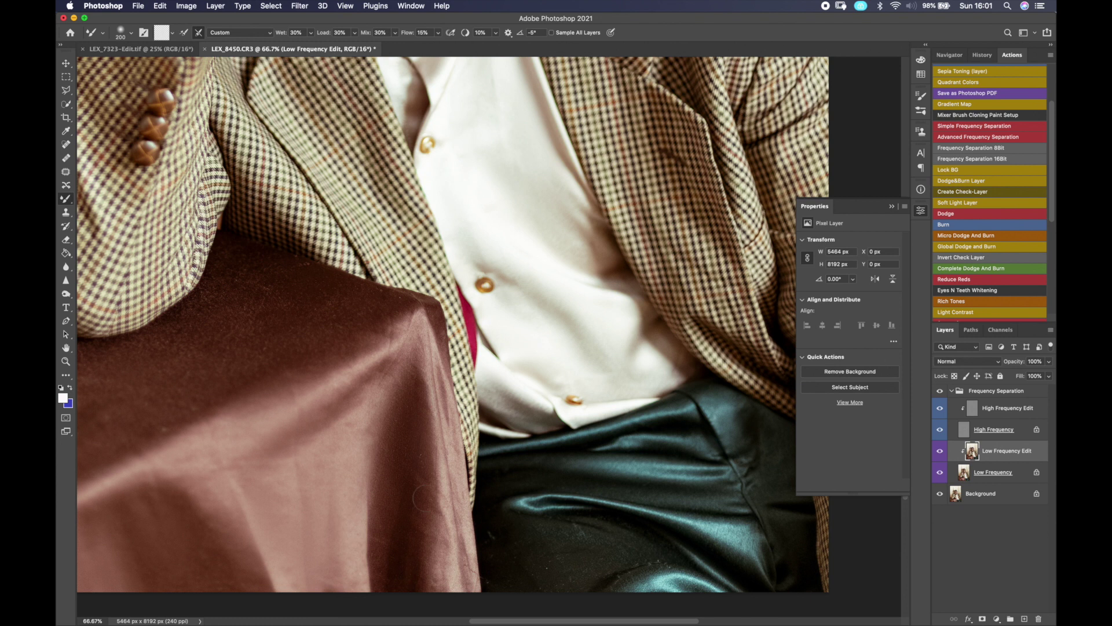
drag(417, 397, 419, 327)
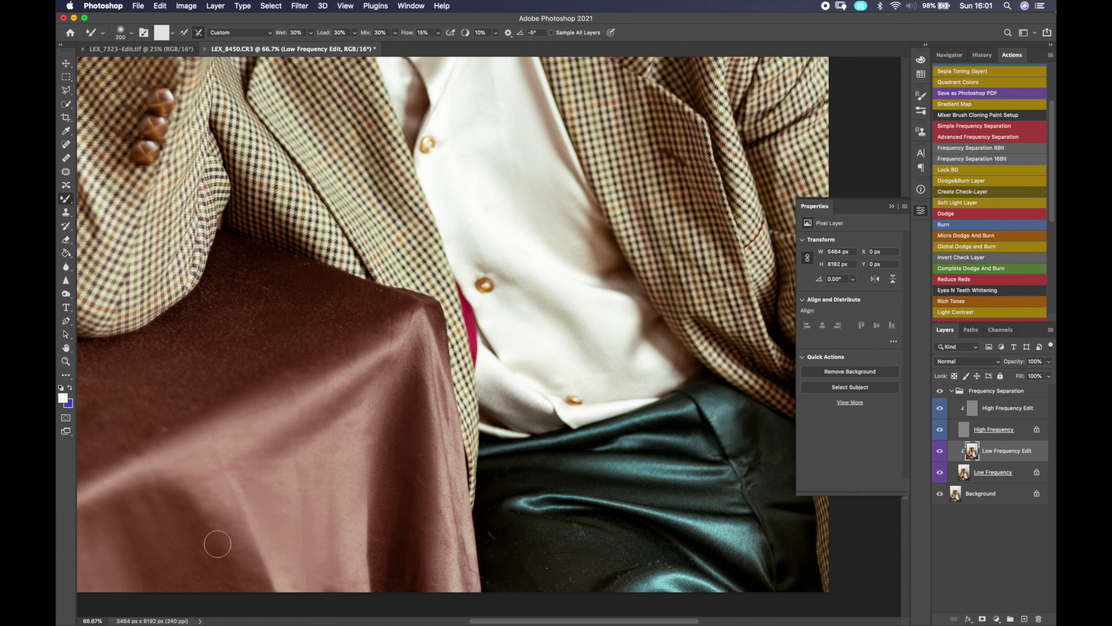
key(super+minus)
key(super+minus)
key(super+minus)
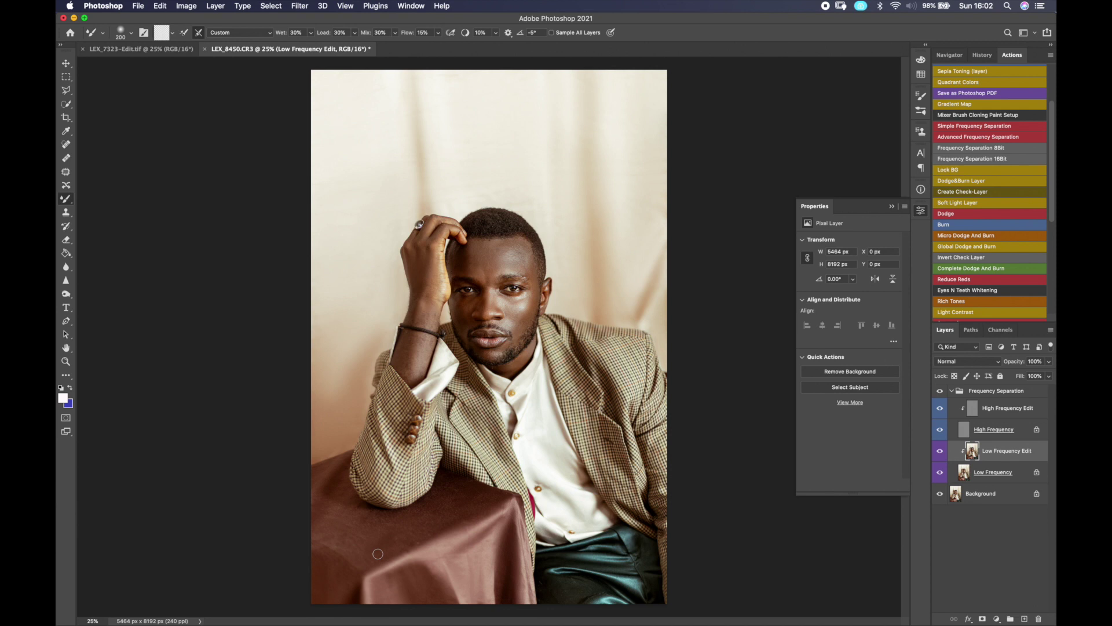
Step: Apply Imagenomic Portraiture 3 to the Low Frequency Edit layer with contrast +6 and the result output to a new layer
click(300, 6)
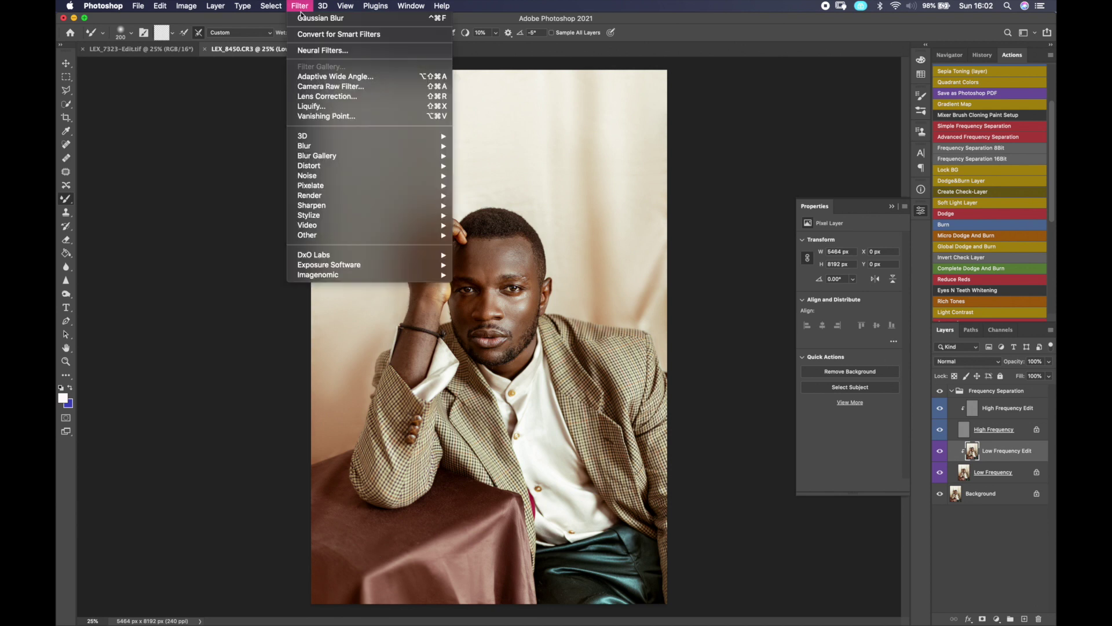
mouse_move(391, 276)
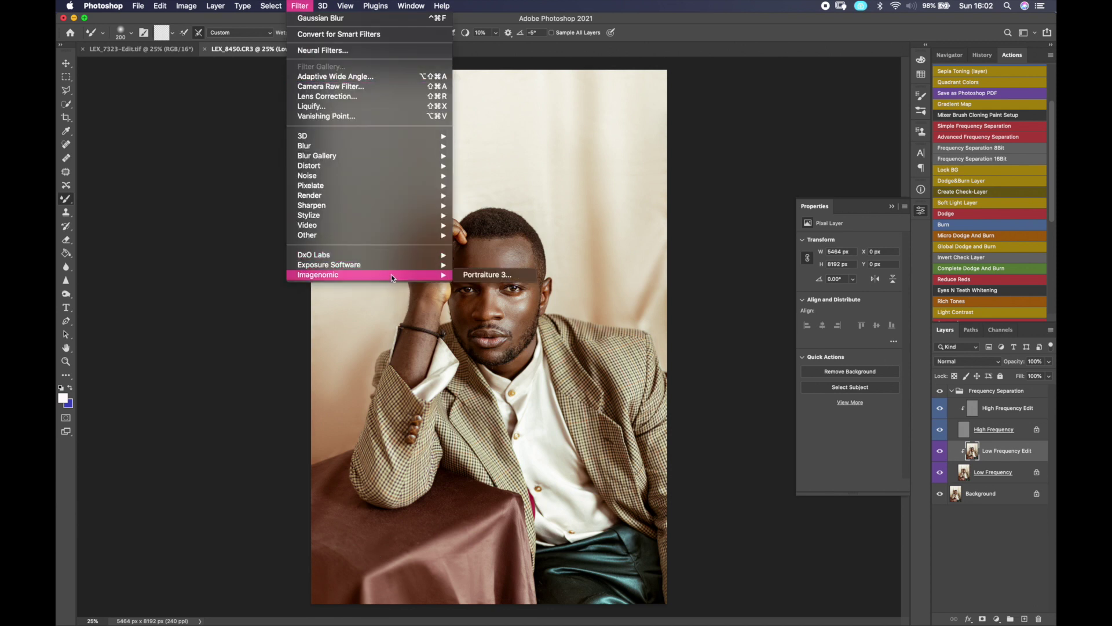
click(464, 276)
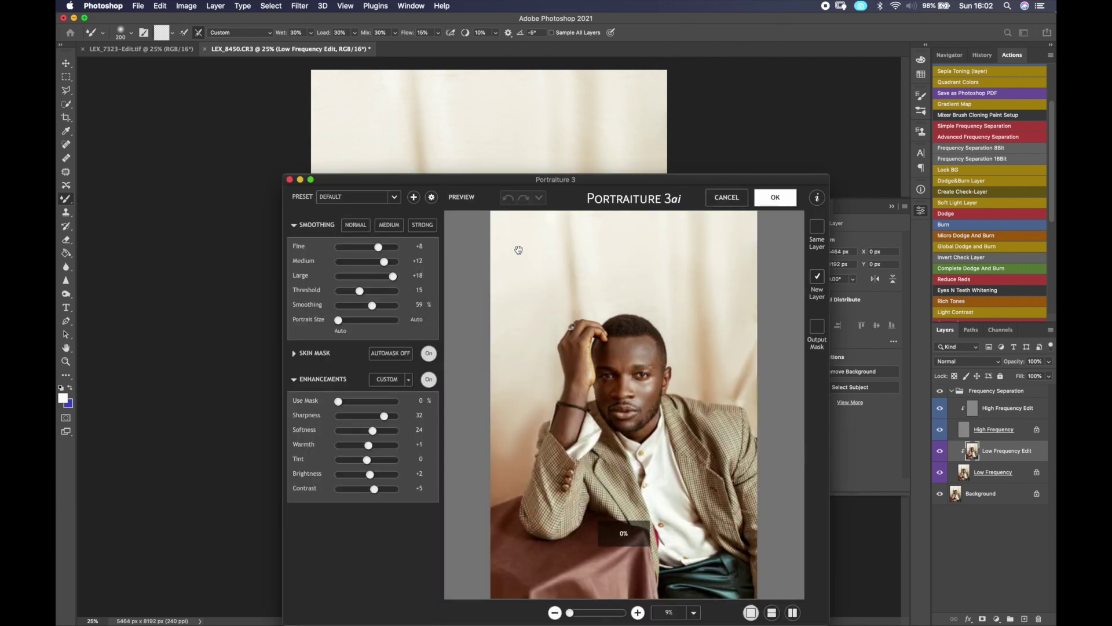
drag(374, 490, 376, 490)
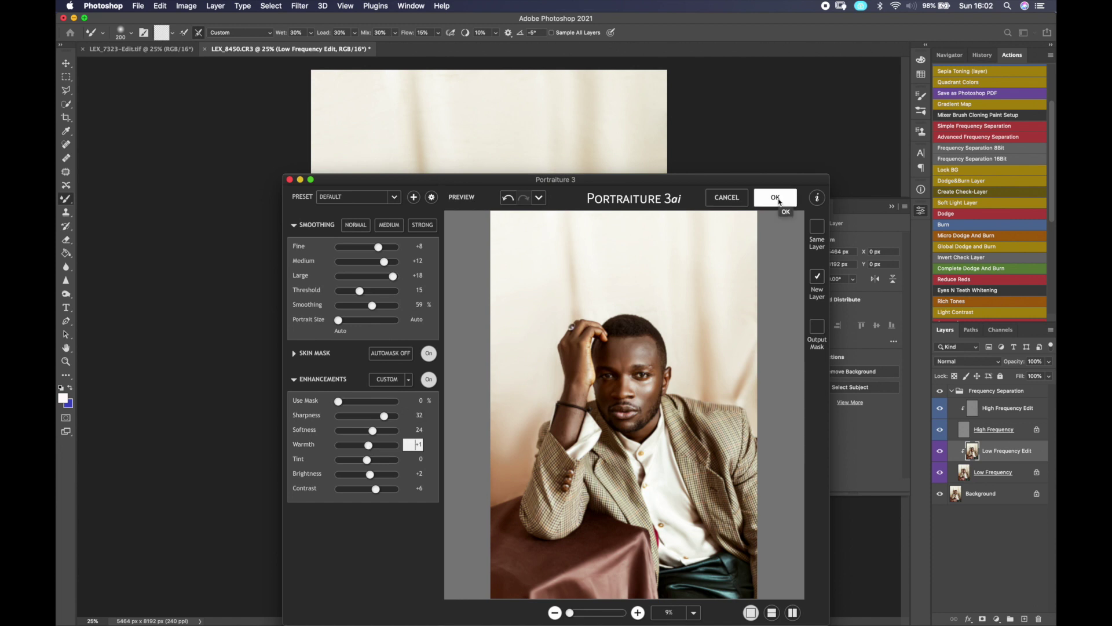
click(778, 198)
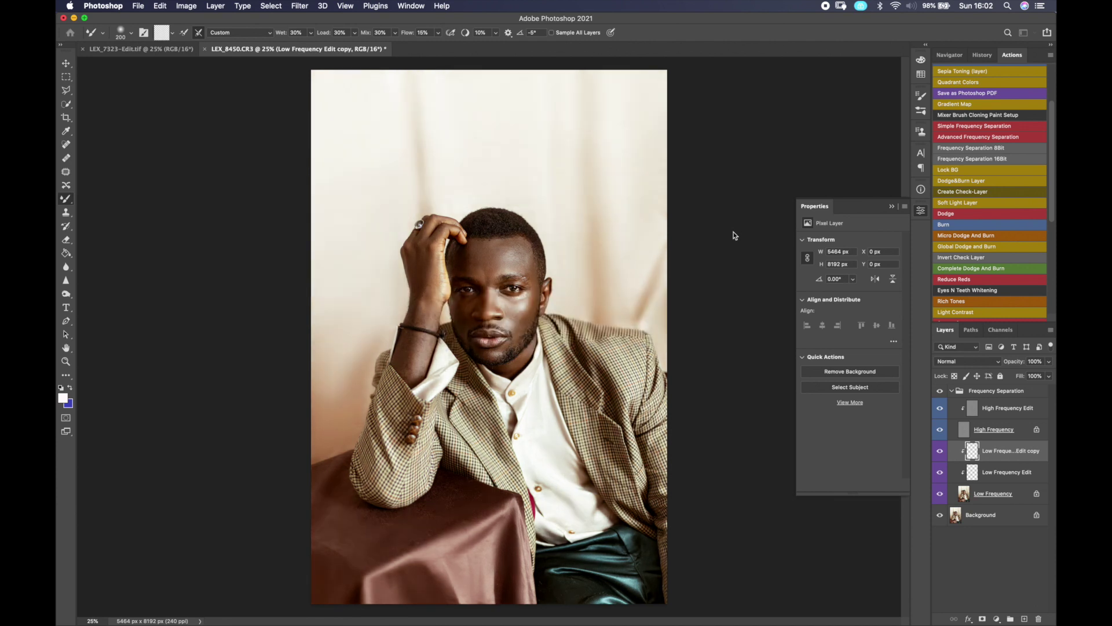
Step: Compare the portrait with and without the Portraiture smoothing by toggling the Low Frequency Edit copy layer's visibility
key(alt+bracketleft)
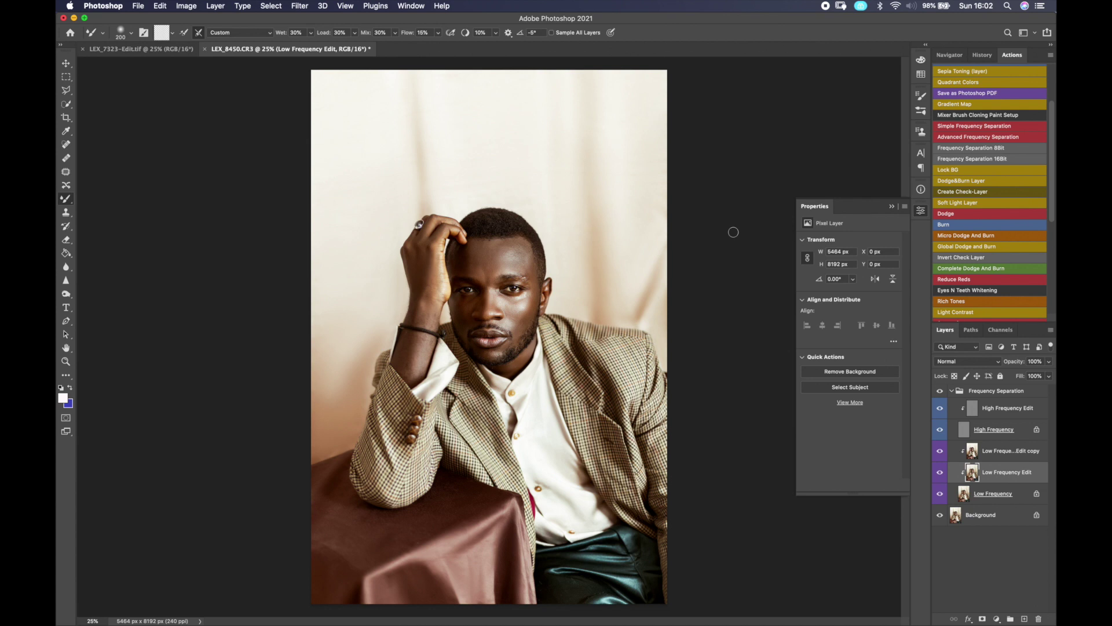
click(940, 452)
click(939, 454)
click(940, 452)
click(939, 450)
Step: Merge the Frequency Separation group with the Background layer and save the retouched photo
click(1002, 393)
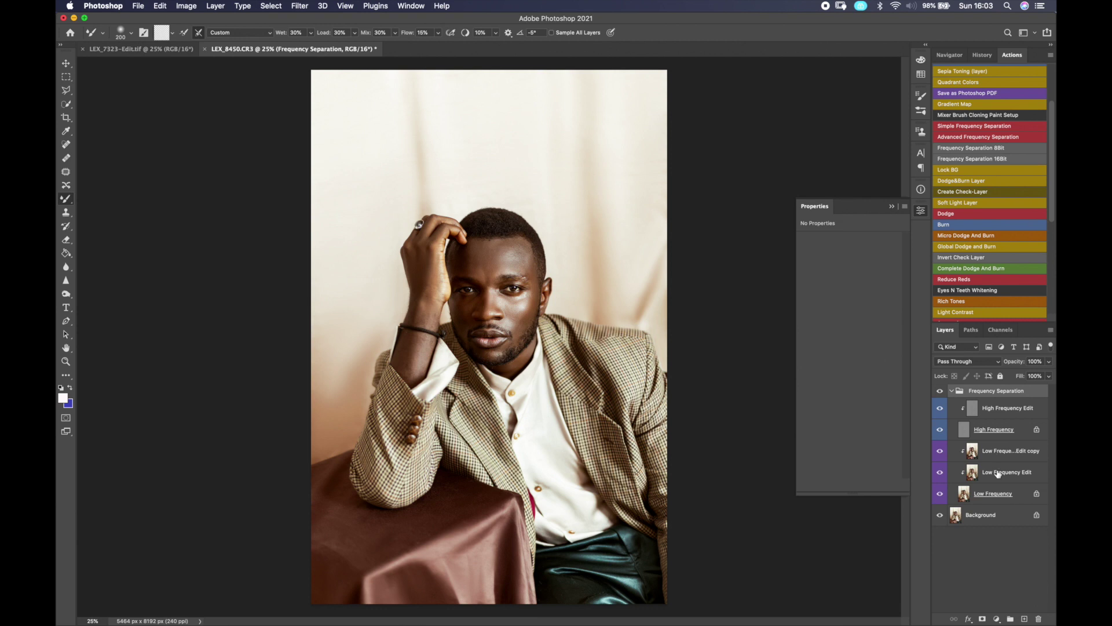
click(989, 515)
key(super+e)
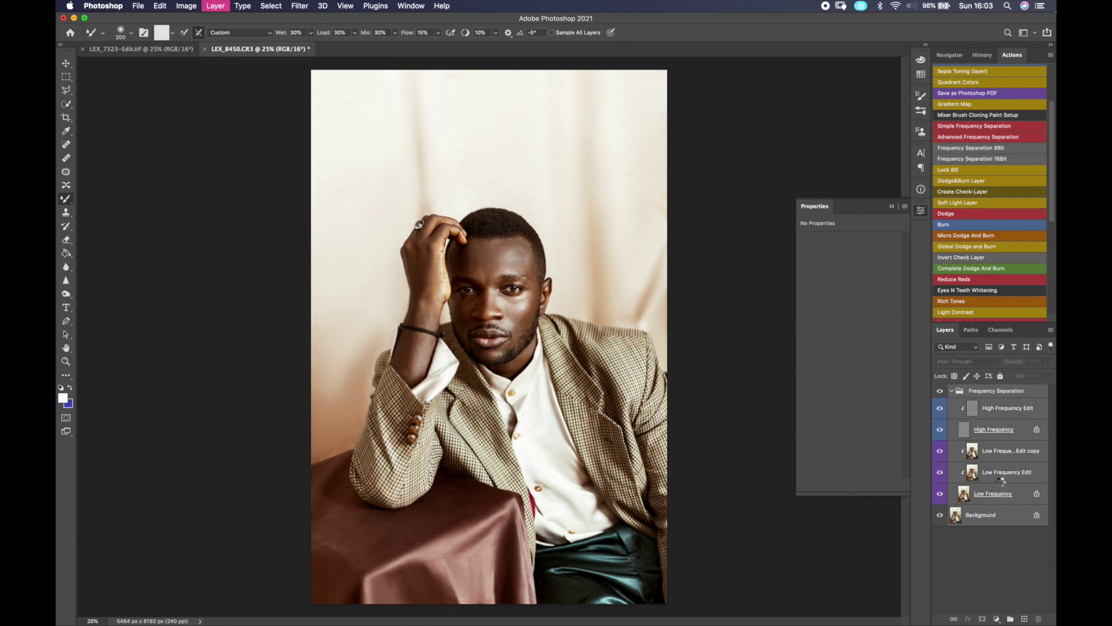
key(super+s)
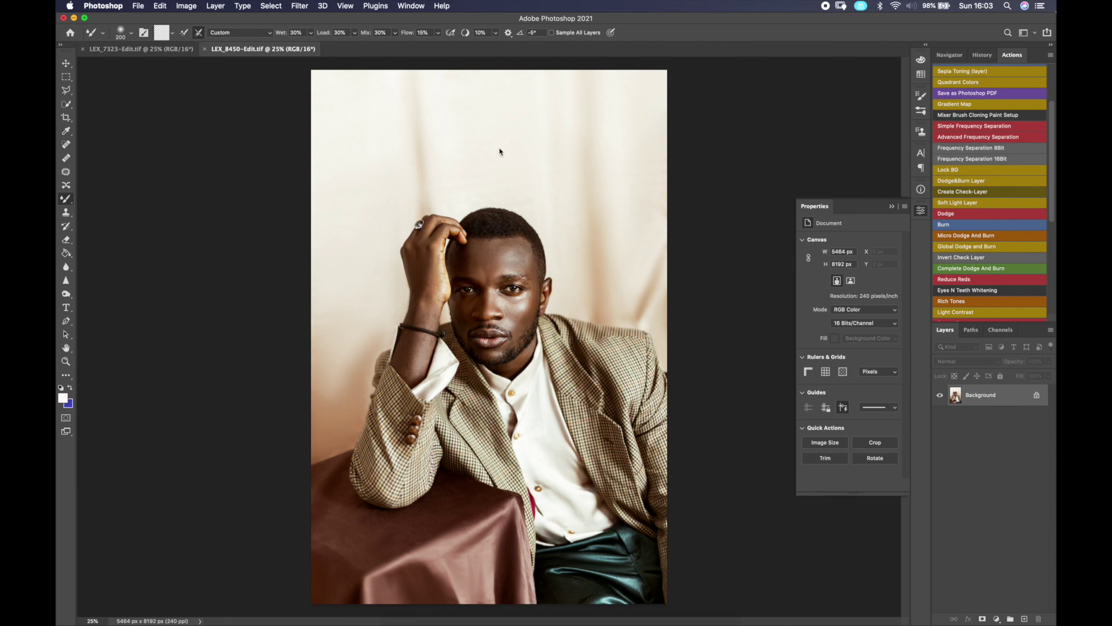
Step: Switch to Lightroom Classic to bring up the saved retouched portrait in the Develop module
key(ctrl+Up)
click(446, 257)
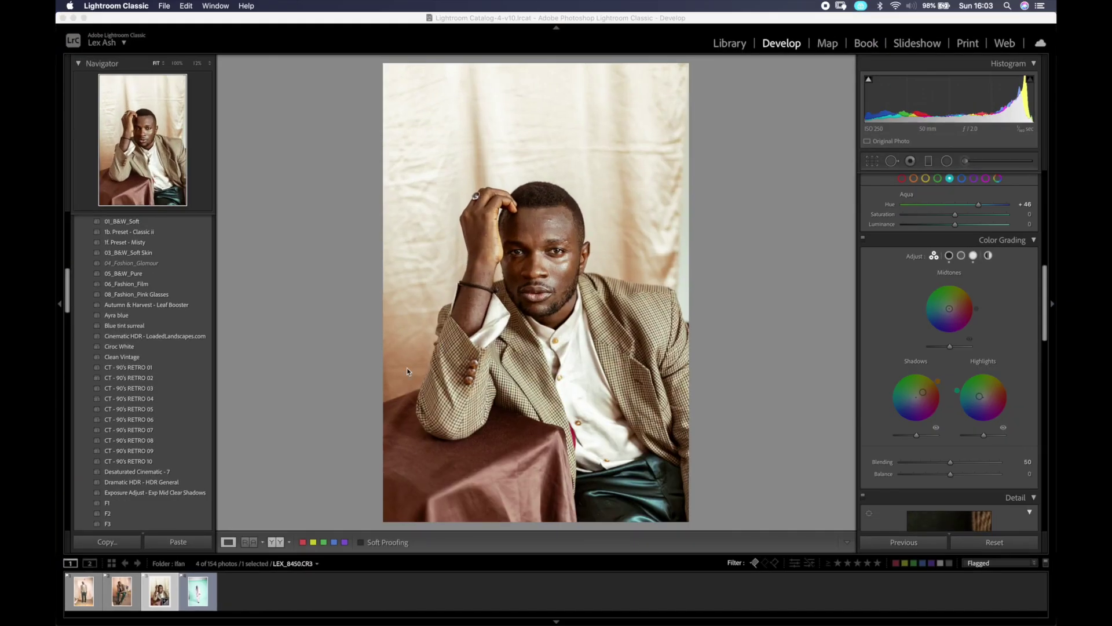
key(super+Tab)
key(ctrl+Up)
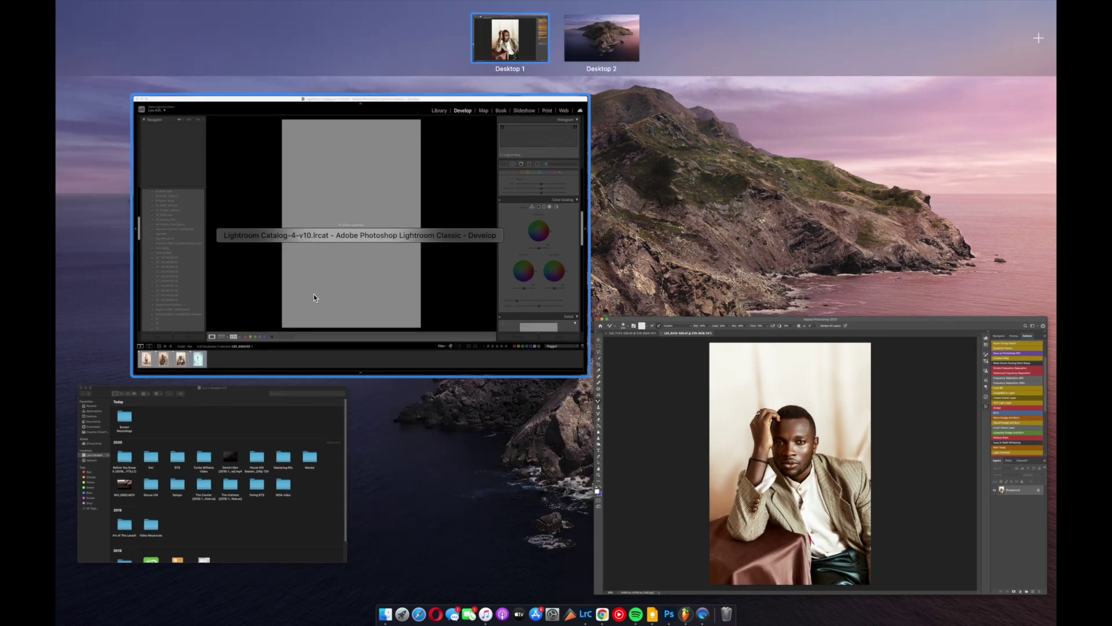
click(313, 294)
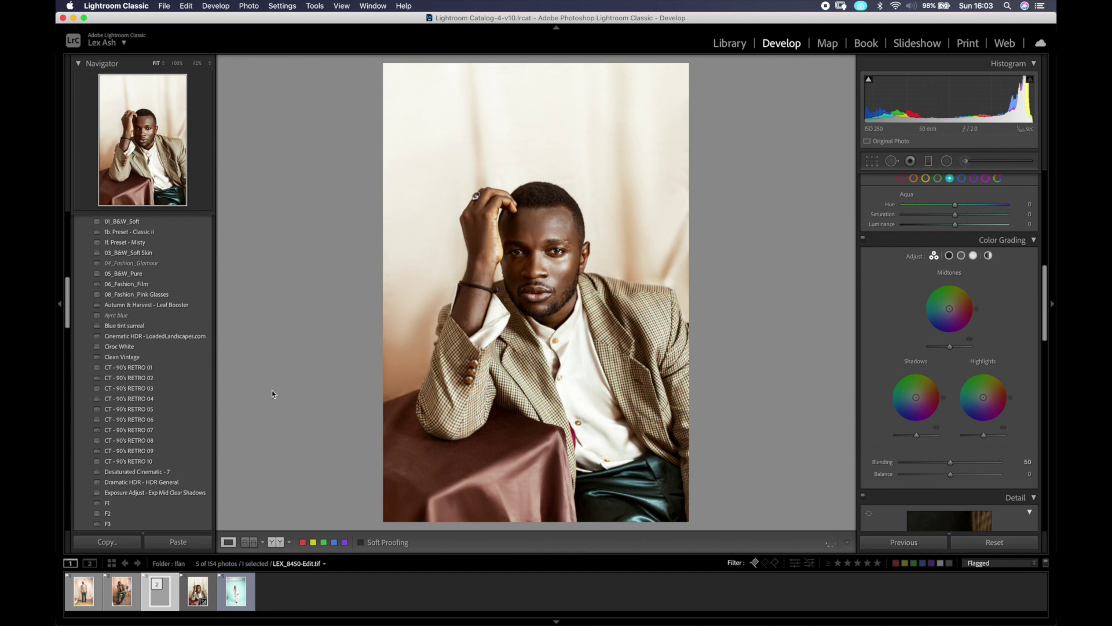
Step: Compare LEX_8450-Edit.tif side by side with the unretouched LEX_8450.CR3 as reference photo, and return to the single-photo view
click(250, 542)
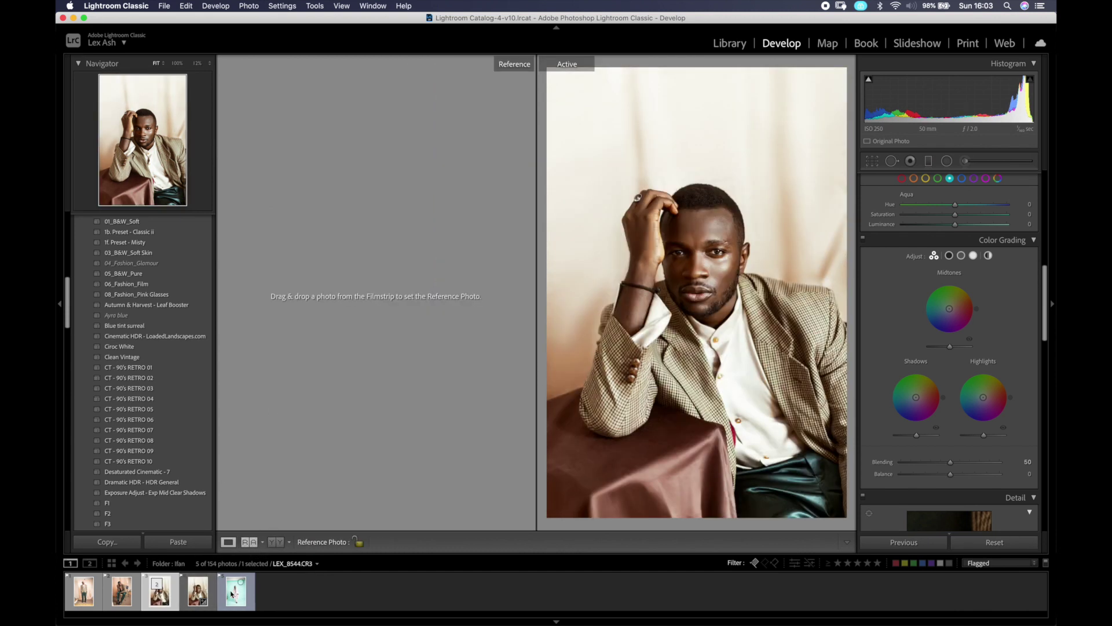
drag(196, 599, 313, 440)
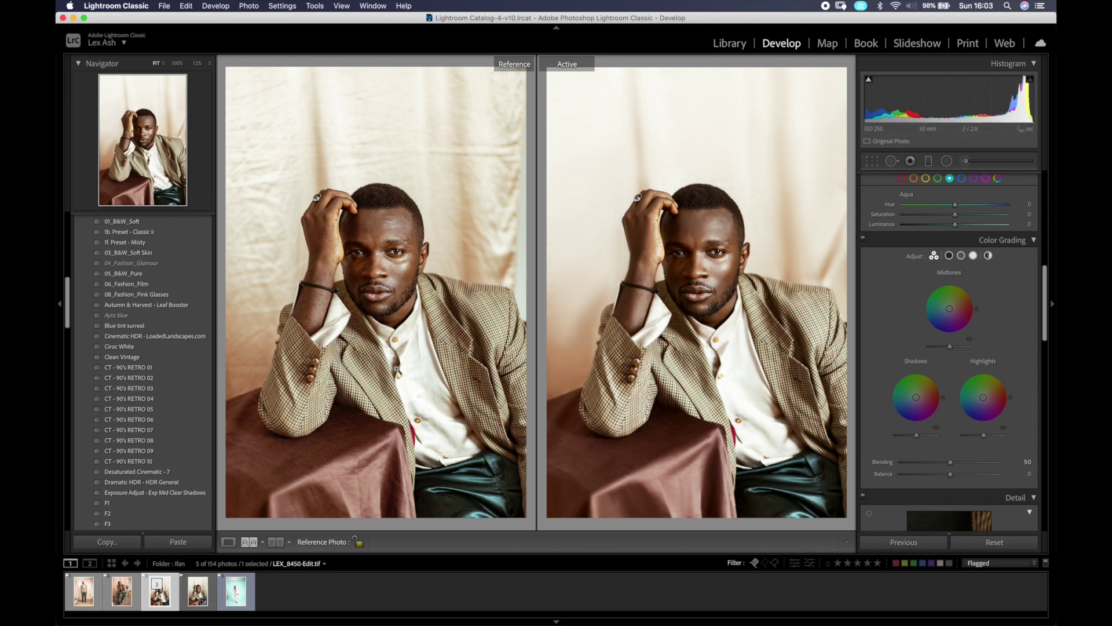
click(228, 542)
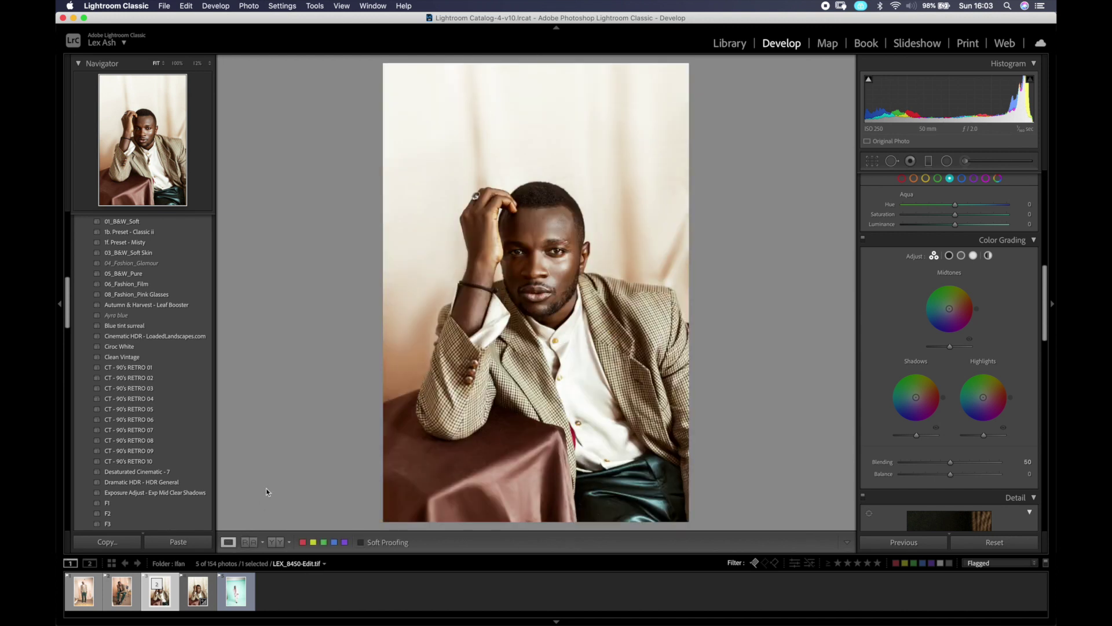
Step: Start an Adjustment Brush on the face at 100% using the Teeth Whitening effect with saturation set to -37
click(539, 254)
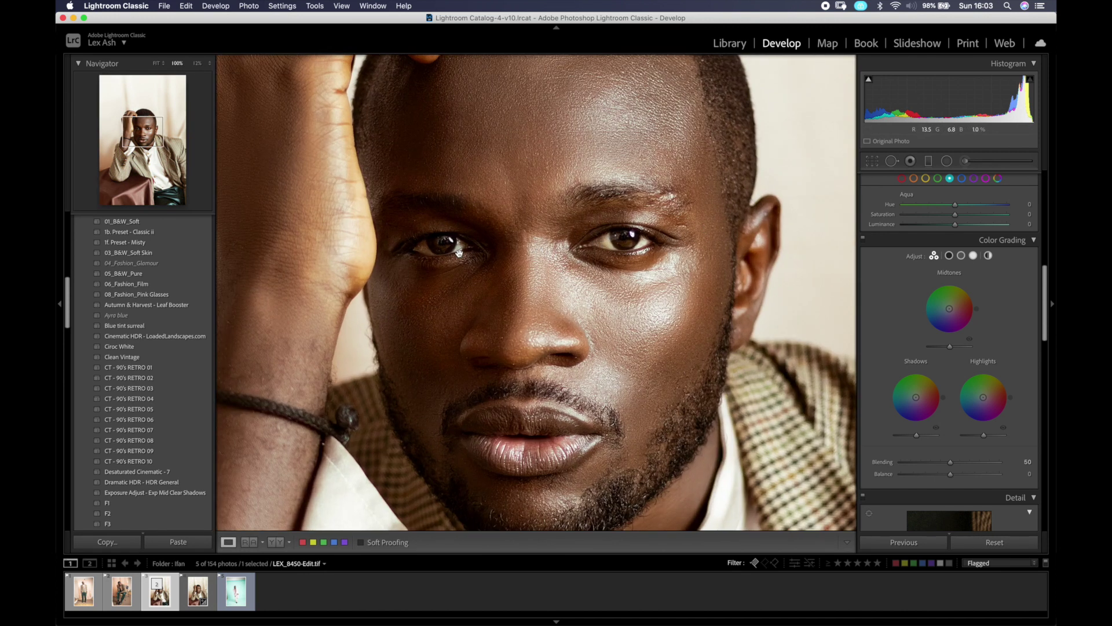
click(965, 162)
click(914, 198)
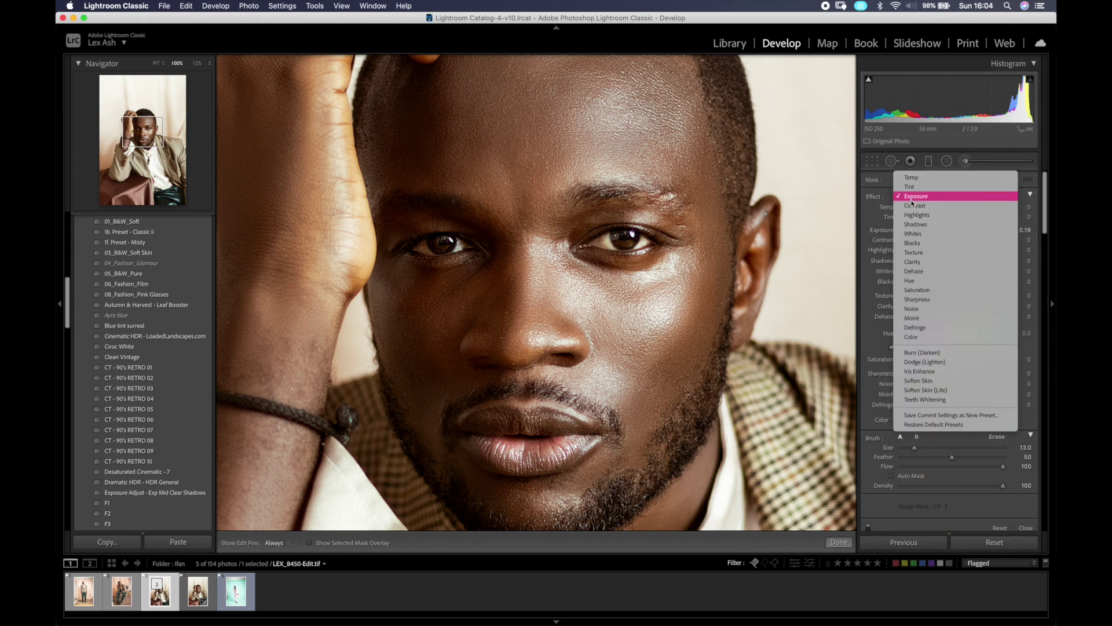
click(919, 399)
drag(927, 360, 933, 361)
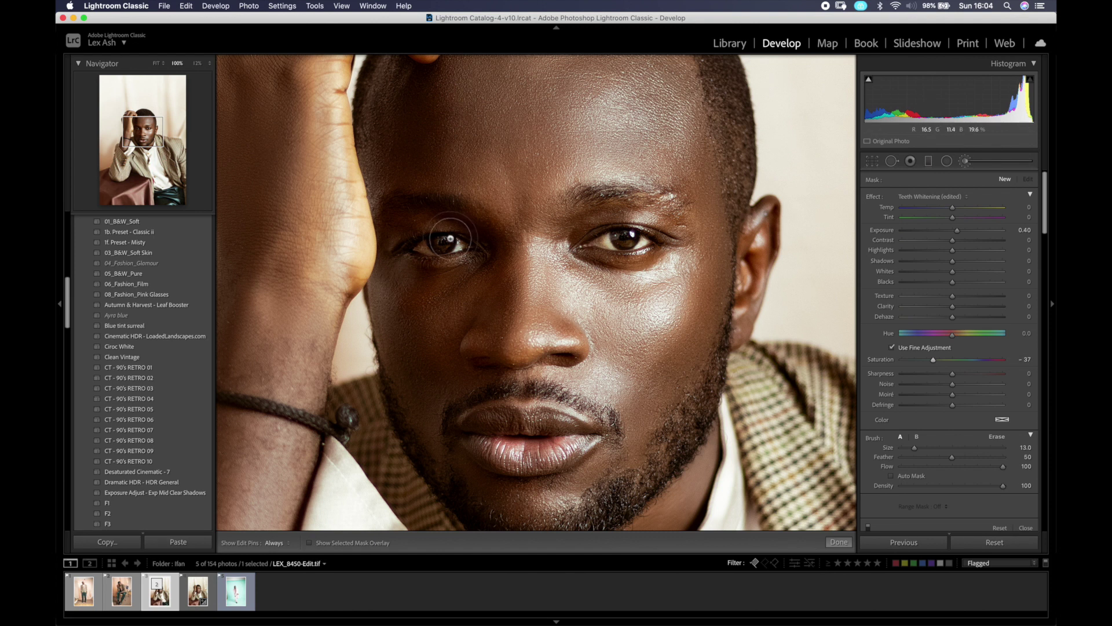
Step: Paint the whitening adjustment over the white of the eye beside the raised hand with a size 3.0 brush, toggling the edit pins
scroll(457, 243, down, 4)
scroll(432, 244, down, 6)
key(h)
mouse_move(425, 244)
mouse_down()
mouse_move(461, 250)
mouse_move(461, 238)
mouse_up()
key(h)
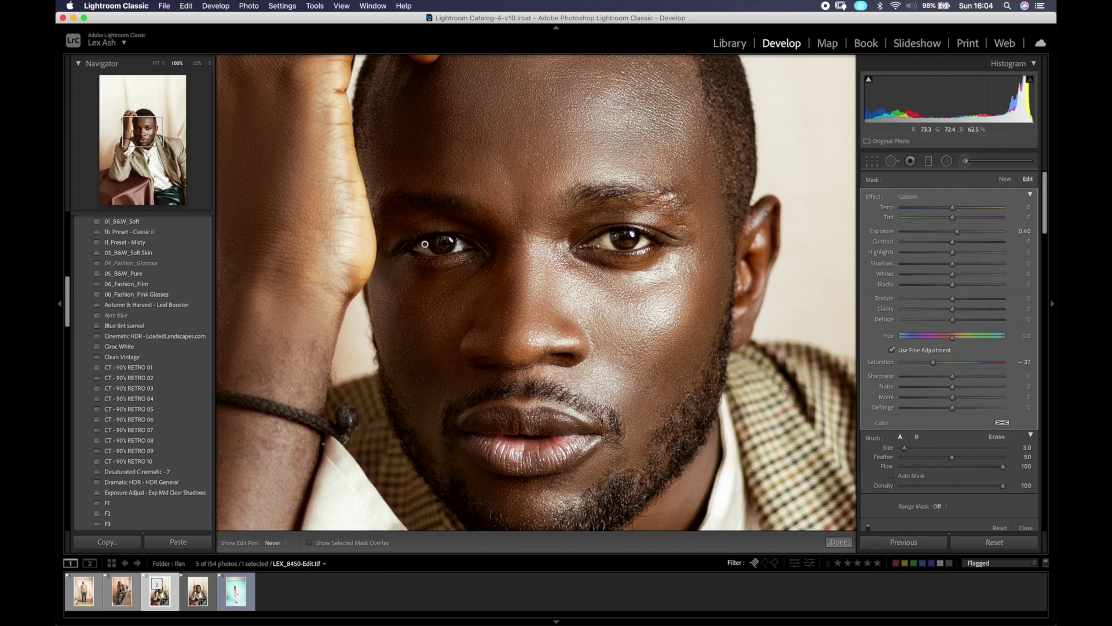
key(h)
key(h)
key(h)
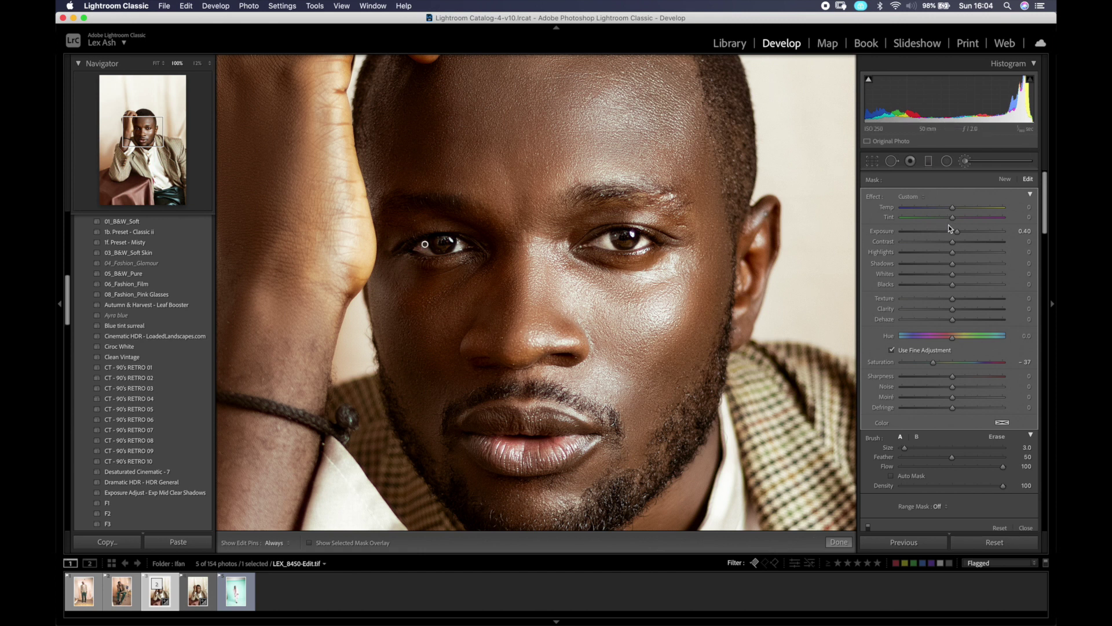
Step: Cool the eye-white adjustment to a temperature of -15 and check the eyes with the edit pins hidden
drag(948, 210, 944, 211)
key(h)
key(h)
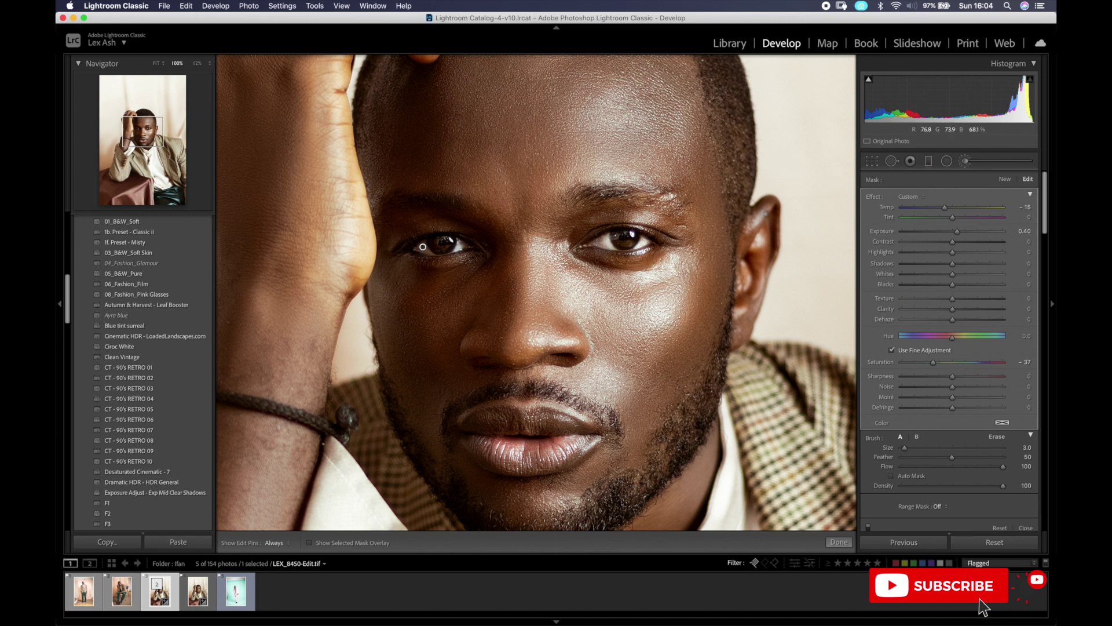
key(super+z)
key(h)
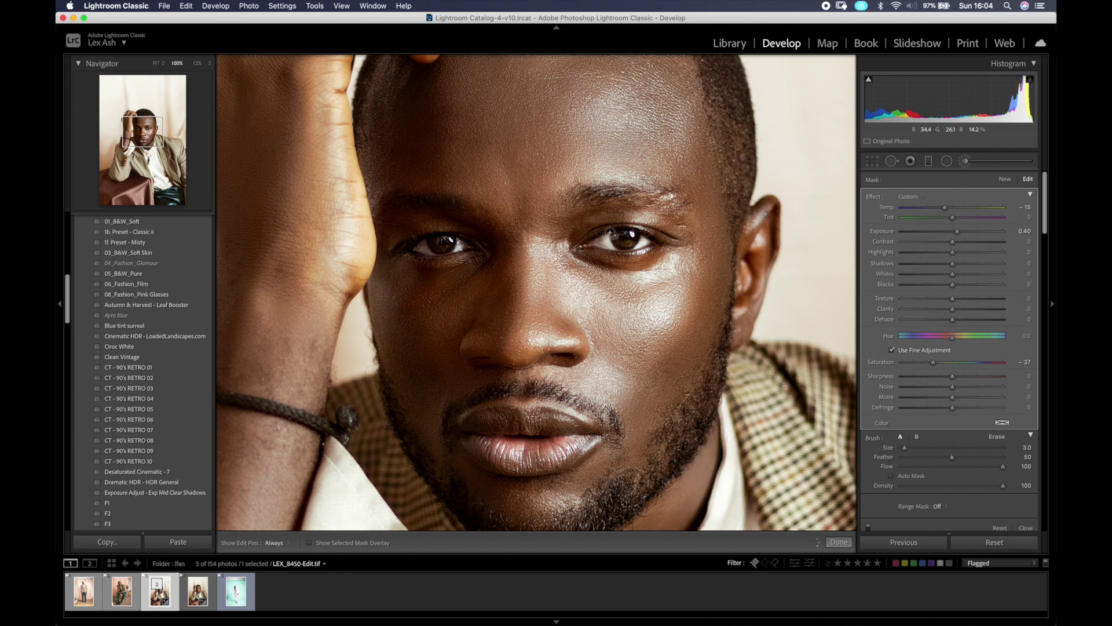
key(h)
Step: Start a new brush adjustment with the Iris Enhance effect, setting exposure to 0.56 and temperature to 12
click(1002, 183)
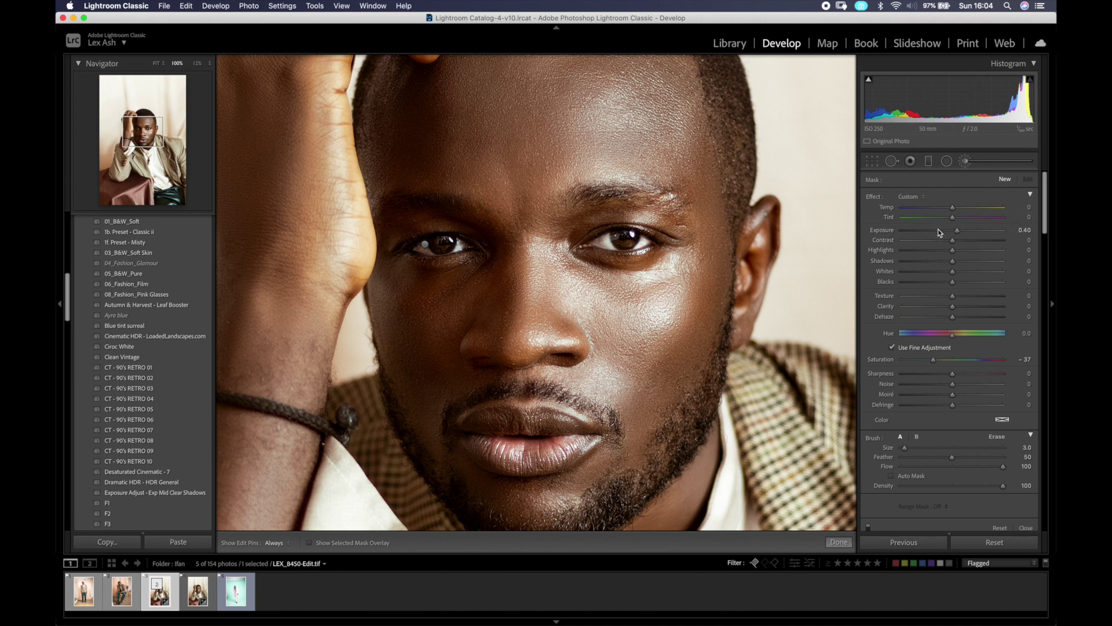
click(908, 197)
click(918, 405)
drag(960, 233, 959, 214)
Step: Paint the Iris Enhance adjustment over both irises and finish the brush edit
drag(617, 237, 634, 239)
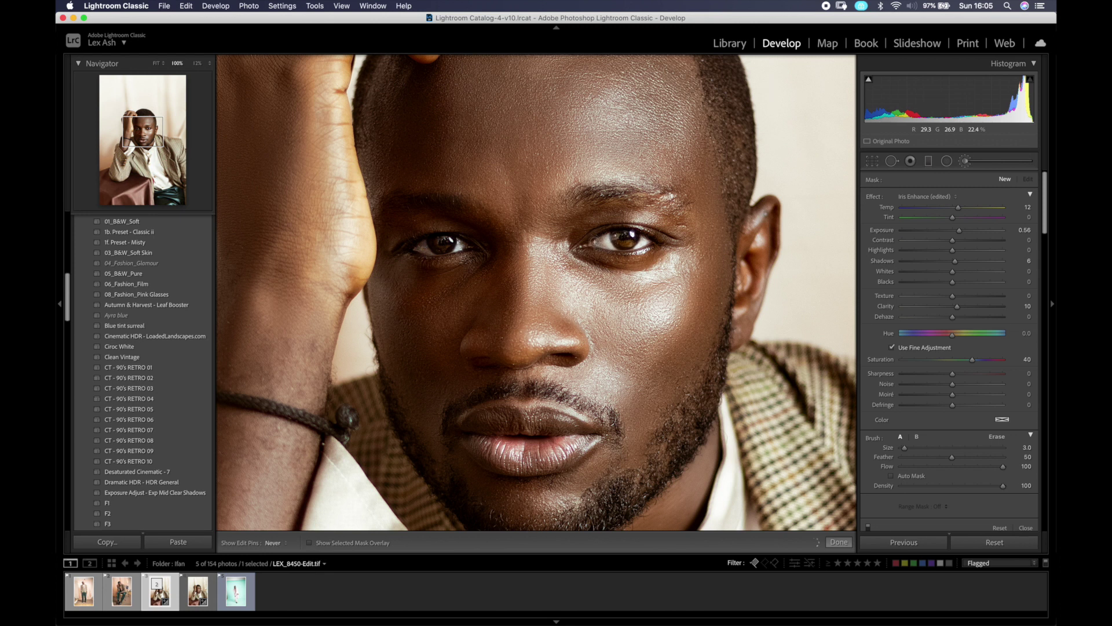
mouse_move(440, 246)
mouse_down()
mouse_move(474, 211)
mouse_move(446, 245)
mouse_up()
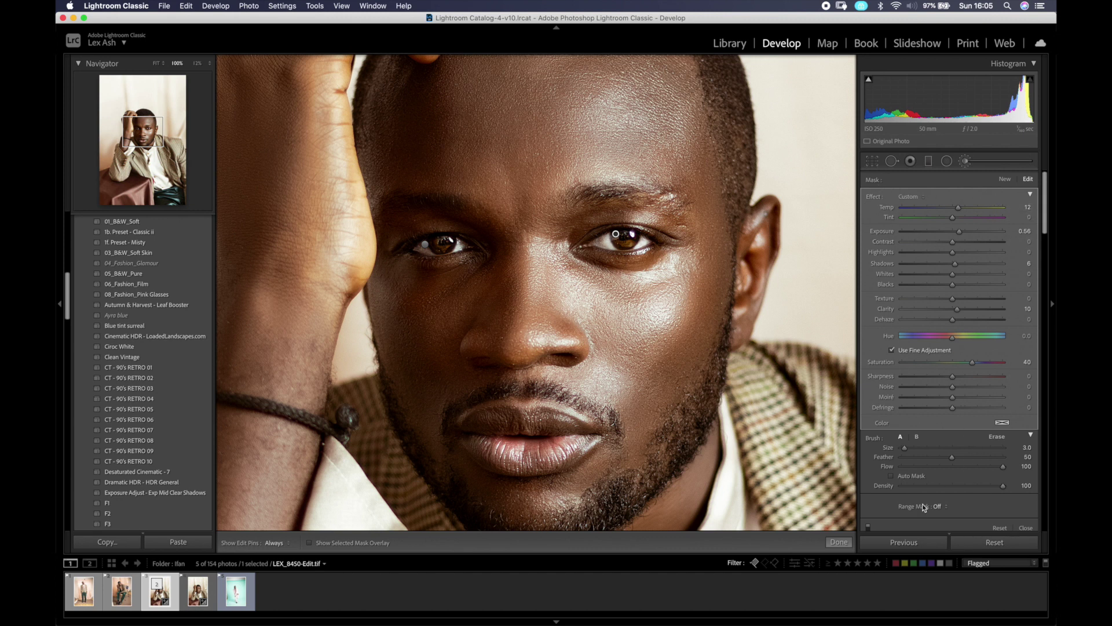
click(851, 541)
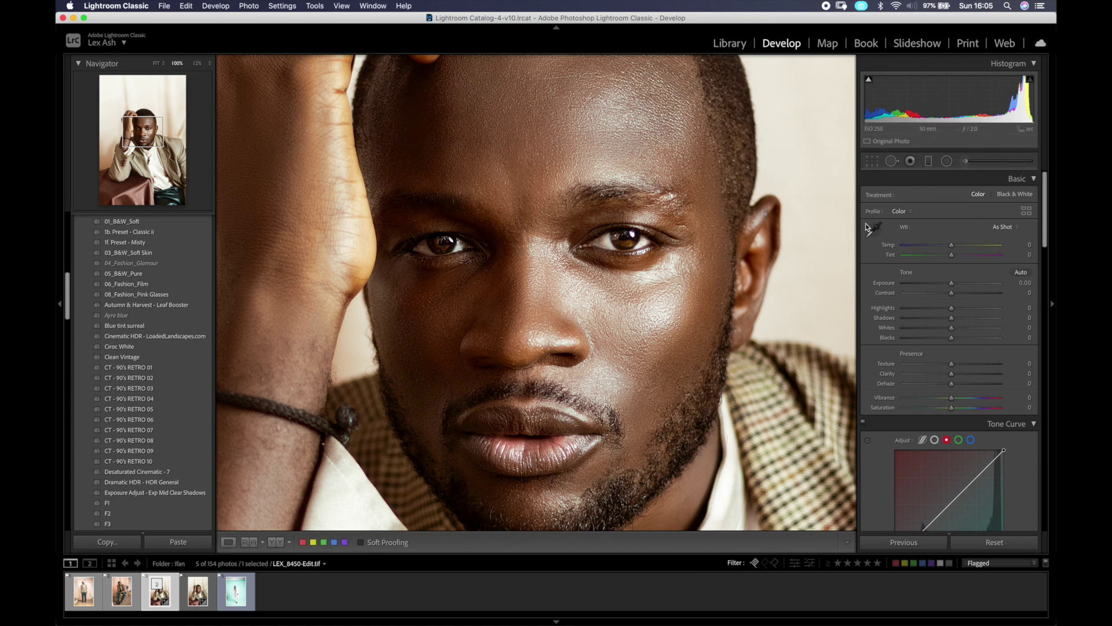
Step: Reopen the iris brush adjustment, set its clarity to 15 and raise its texture slightly
click(965, 161)
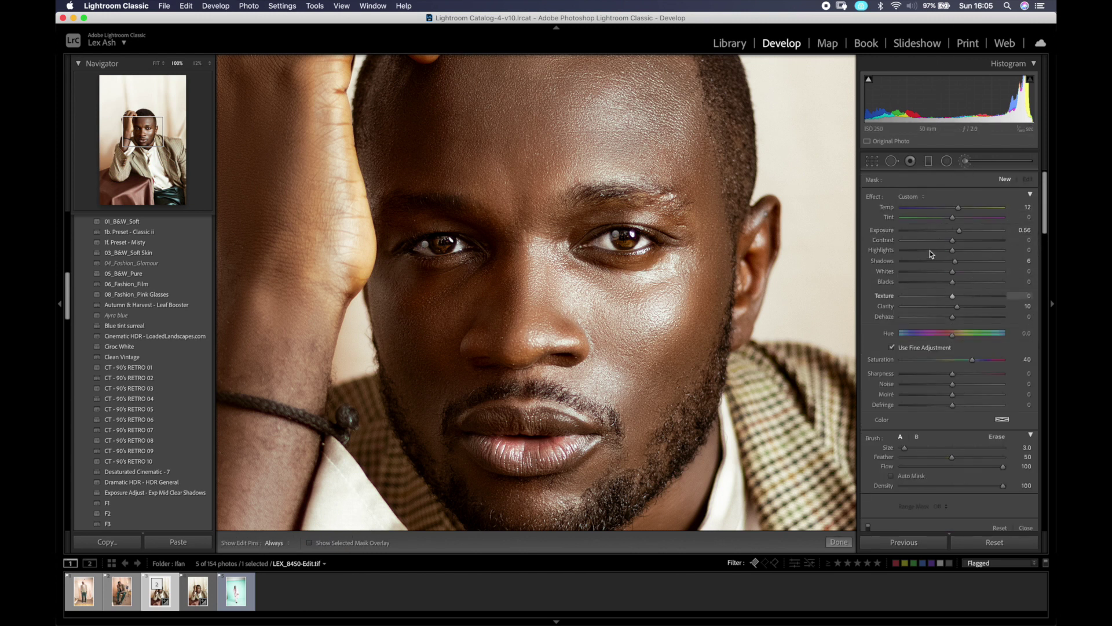
click(616, 233)
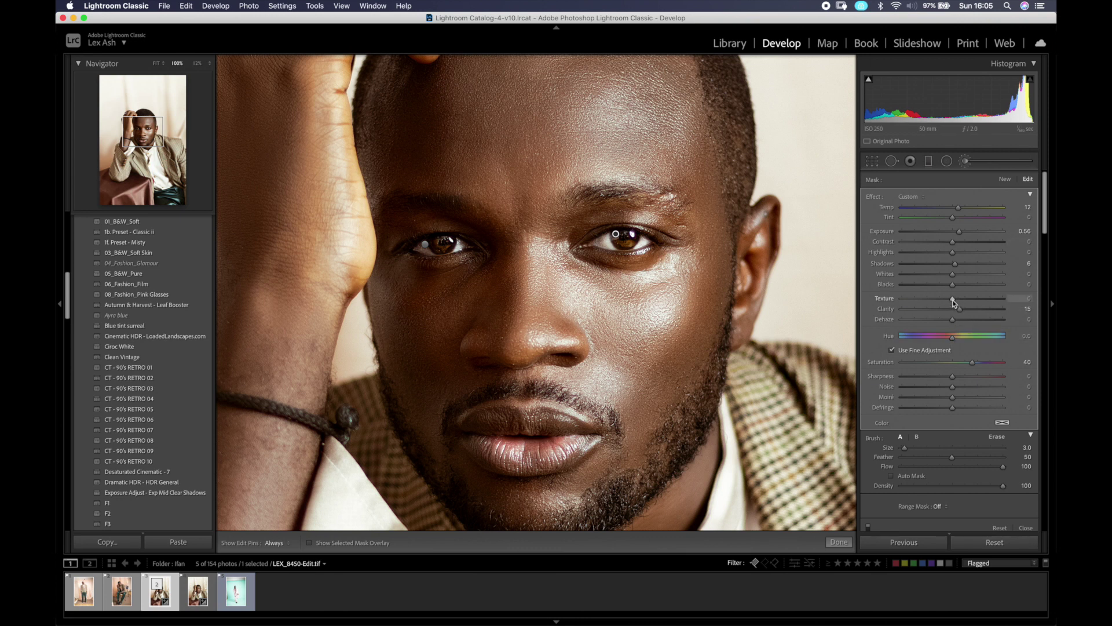
drag(958, 301, 957, 301)
click(838, 542)
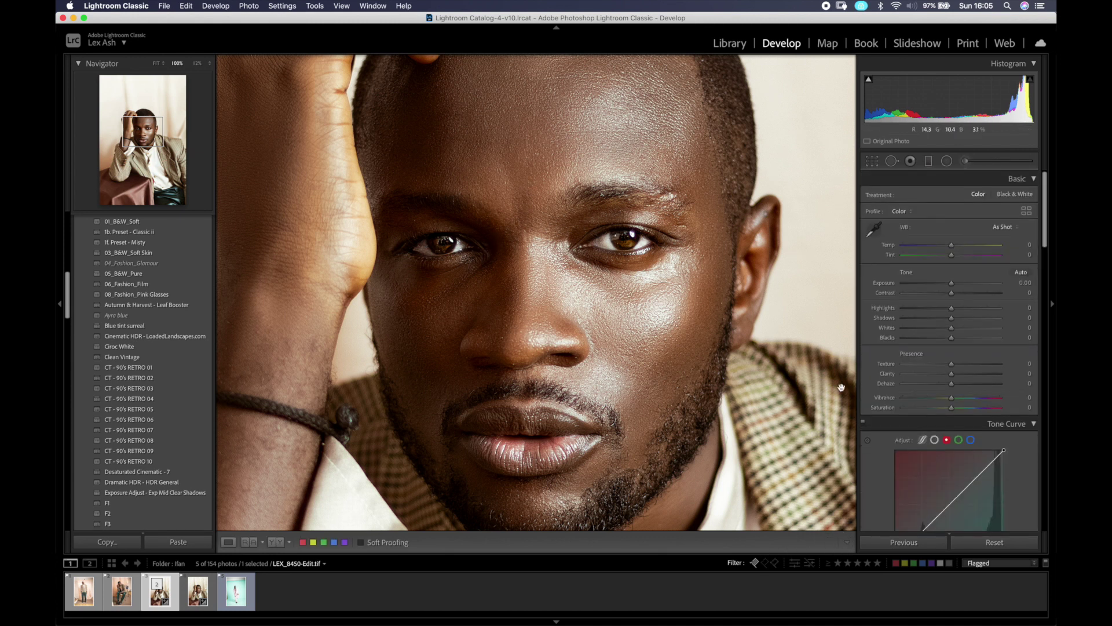
Step: Compare the face before and after the eye adjustments, and return to the full-photo view
key(backslash)
key(backslash)
key(backslash)
key(backslash)
click(718, 364)
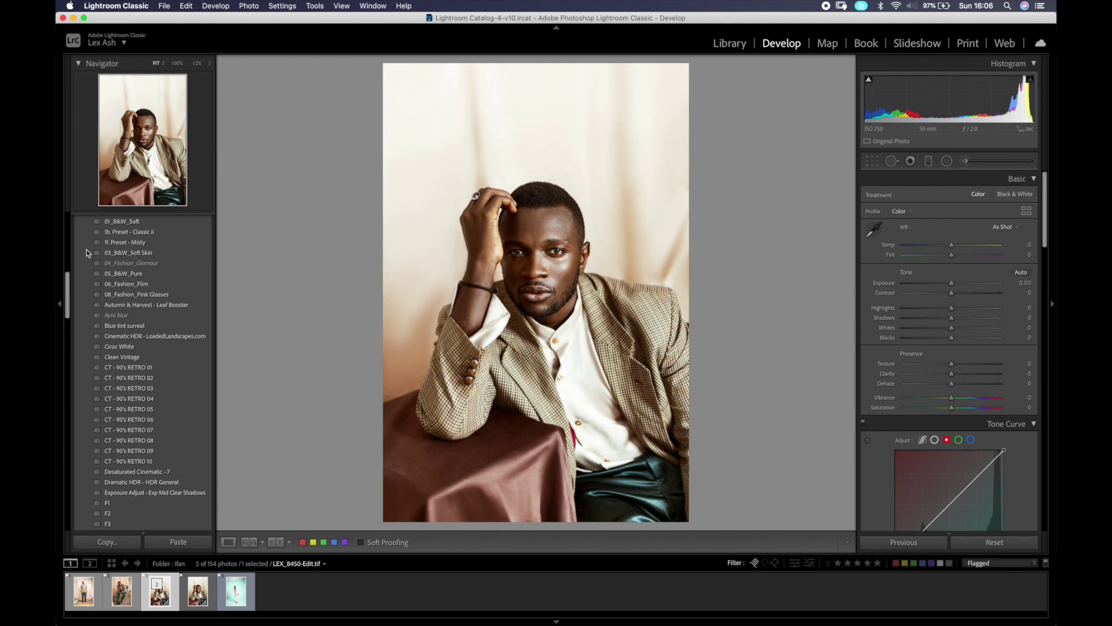
Step: Preview the Lex Clean cool, Lex Color grading and Lex Den presets on the portrait
drag(69, 275, 85, 336)
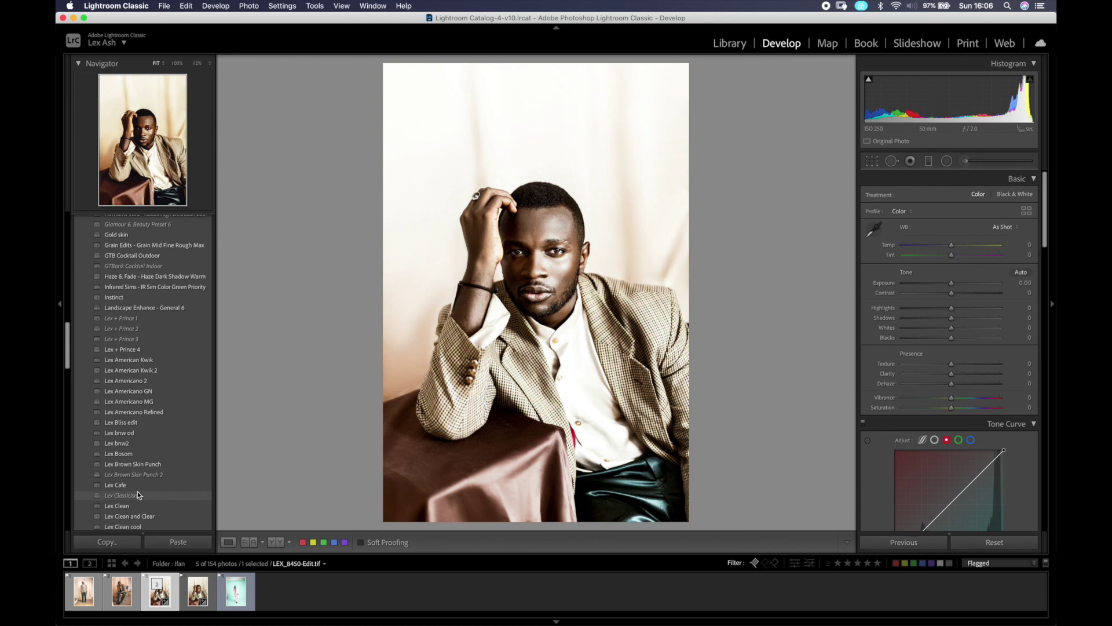
scroll(138, 483, down, 3)
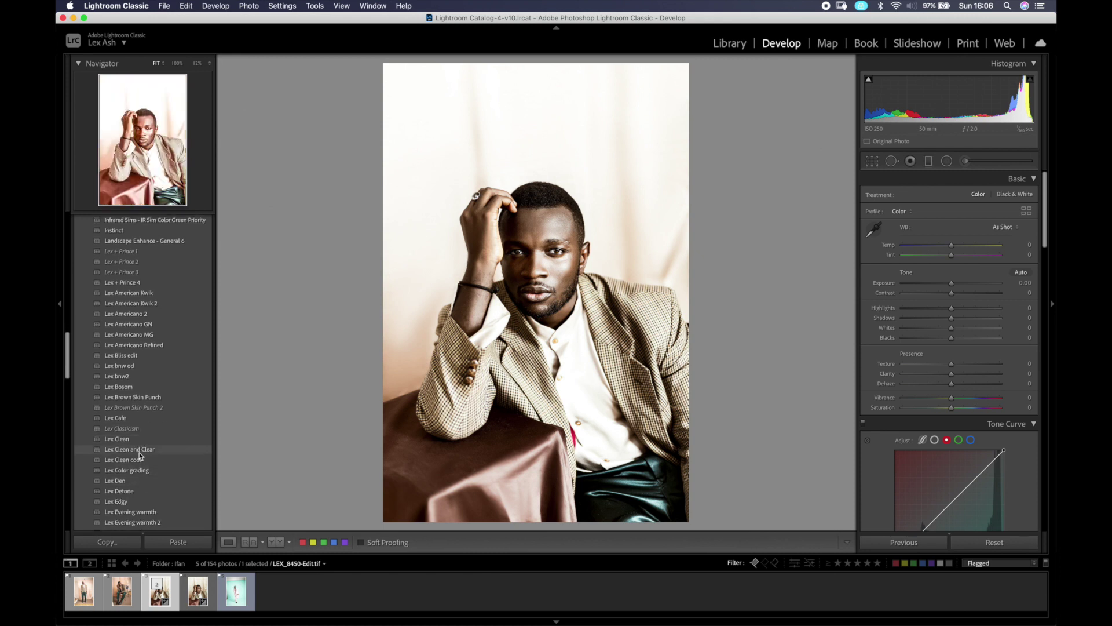
click(139, 459)
click(139, 468)
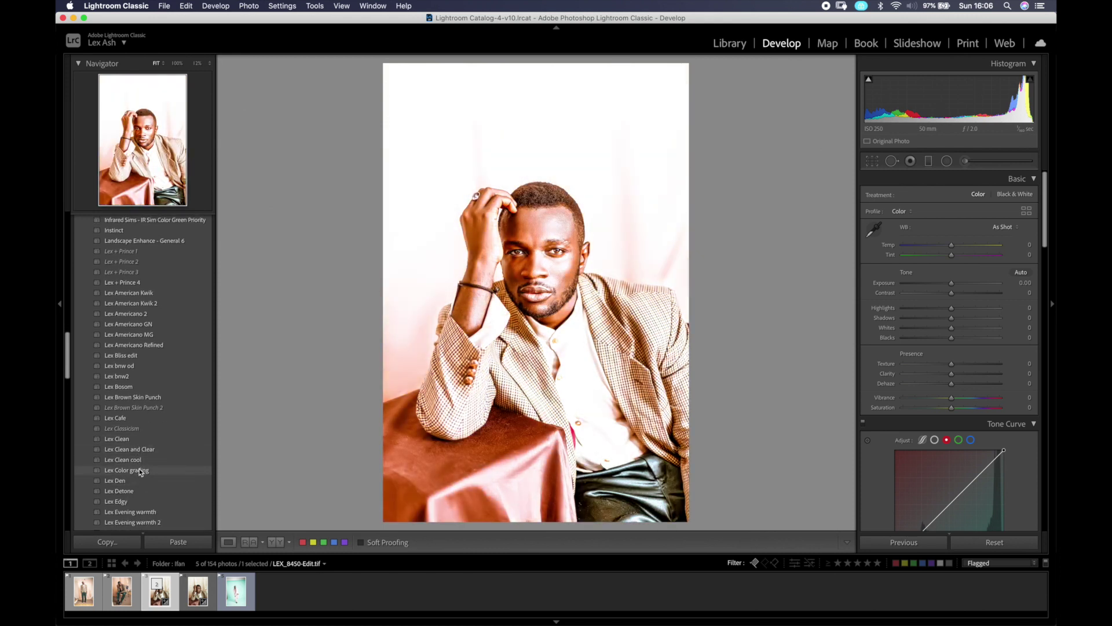
click(139, 480)
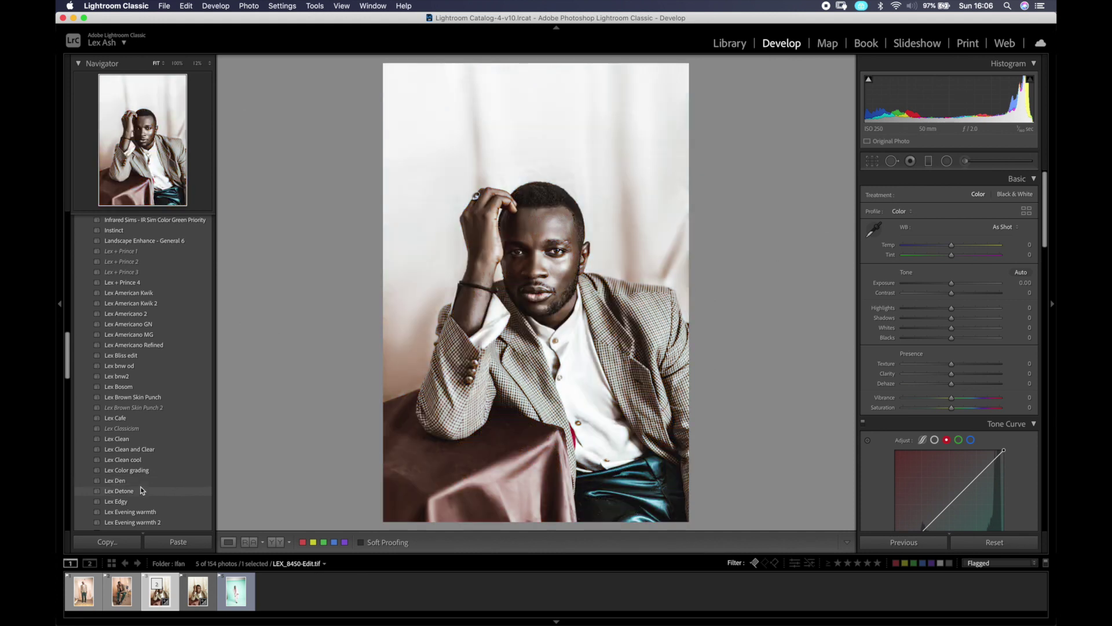
Step: Preview the Lex Evening warmth 2, Lex Green 2 and Lex Green Moody presets on the portrait
scroll(141, 494, down, 3)
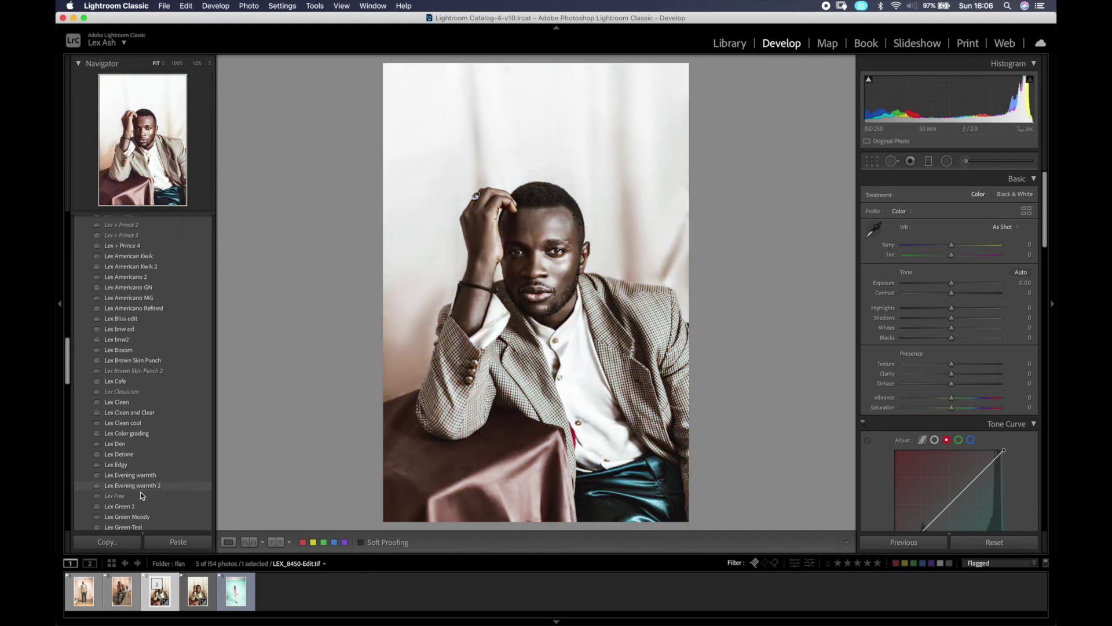
click(144, 469)
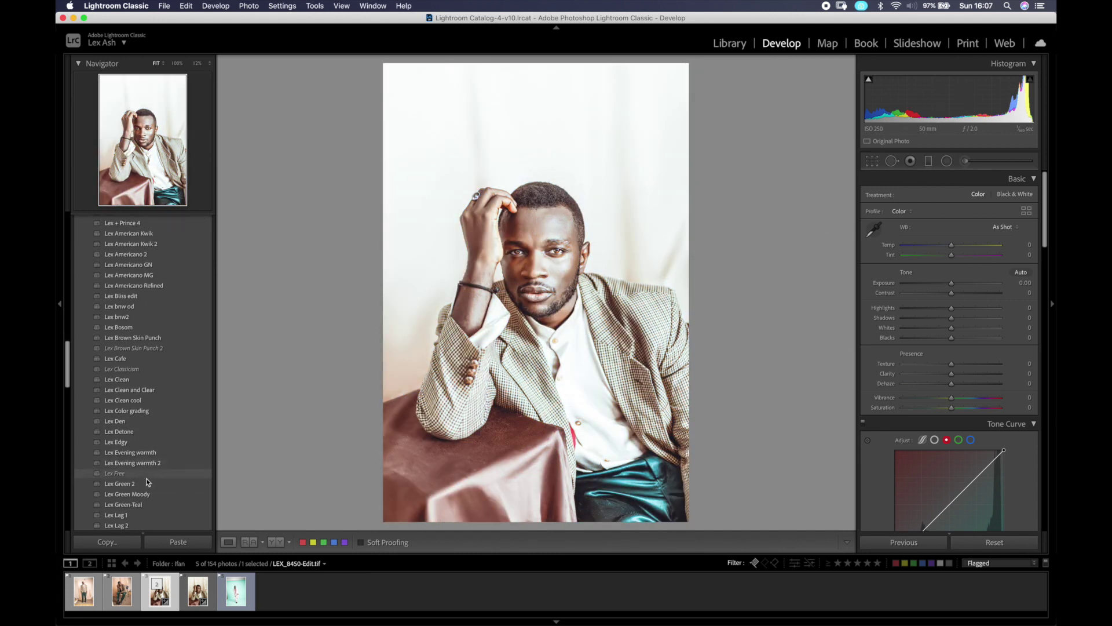
click(143, 484)
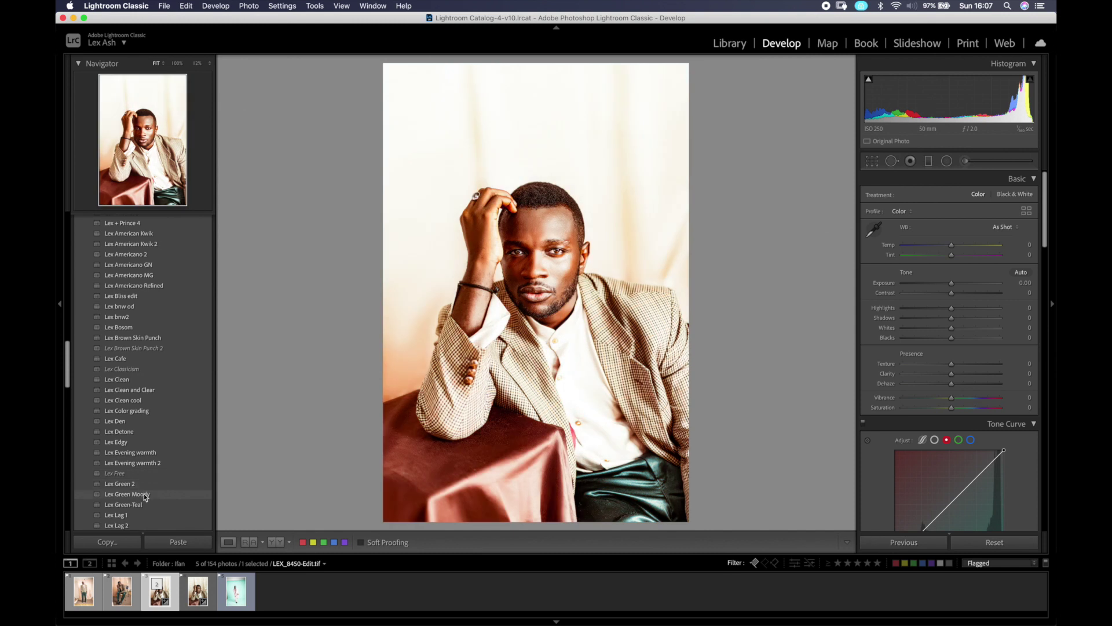
click(143, 494)
Step: Preview the portrait with the presets from Lex Light and soft through Lex Teal & Orange, Lex Teal & orange 2 and Lex Teal & Warm
scroll(144, 481, down, 5)
click(156, 412)
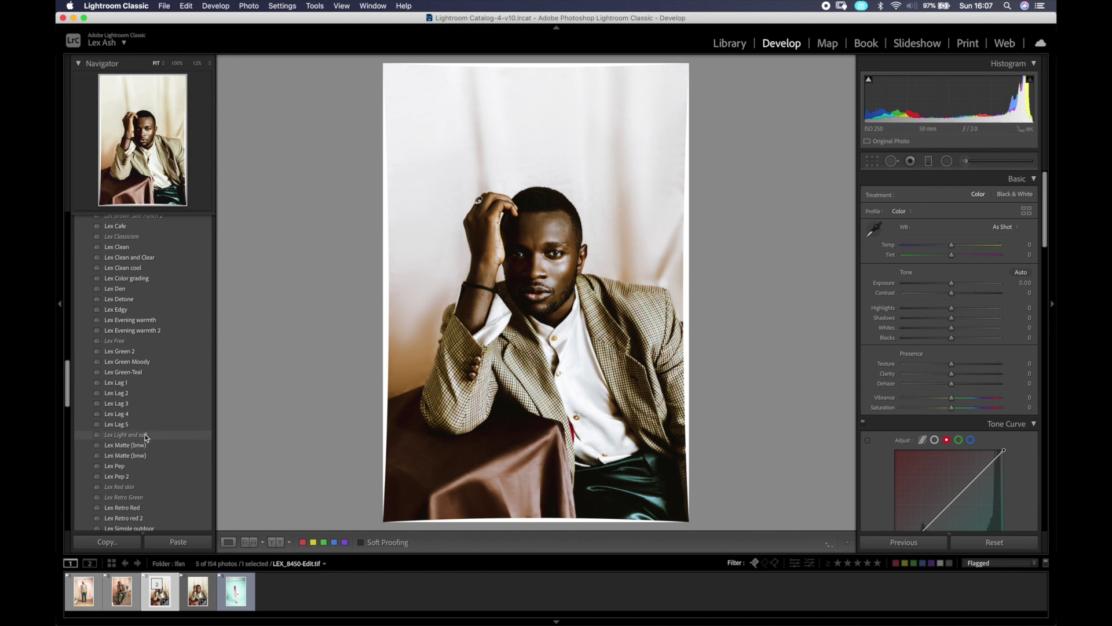
click(144, 474)
scroll(149, 487, down, 3)
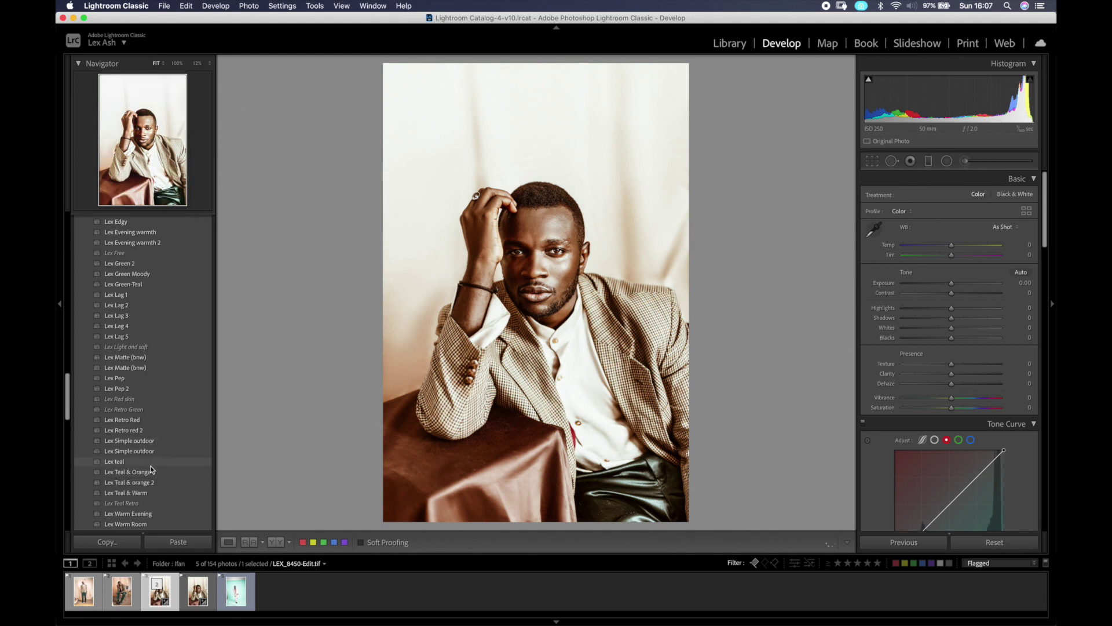
click(148, 472)
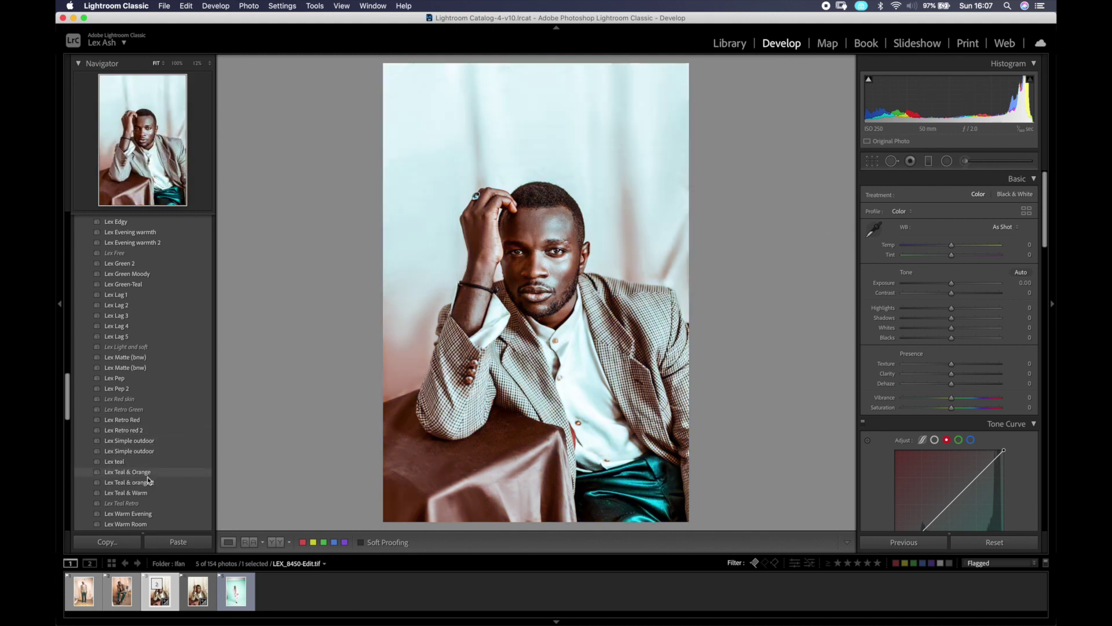
click(148, 482)
click(147, 494)
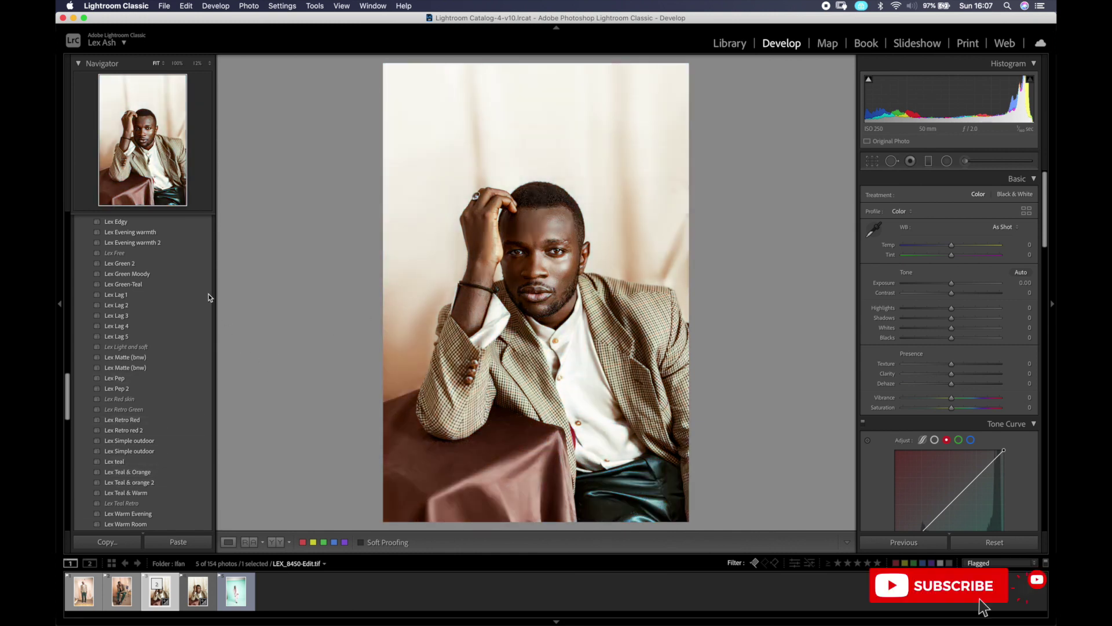
Step: Go back through the preset list to preview the CT - 90's RETRO presets on the portrait
scroll(168, 263, up, 8)
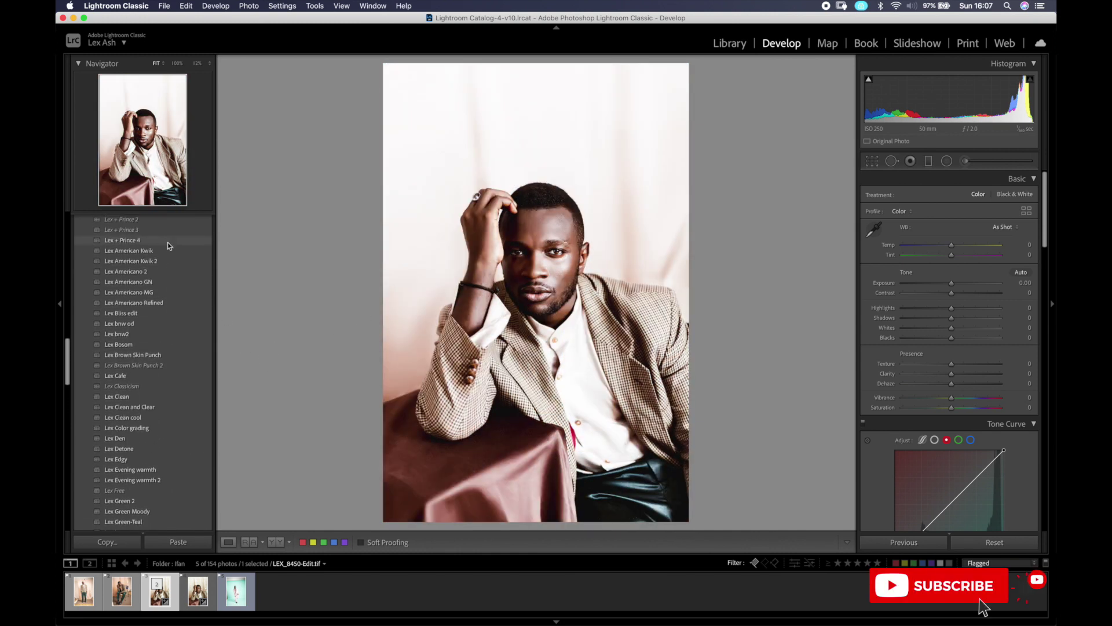
scroll(168, 242, up, 8)
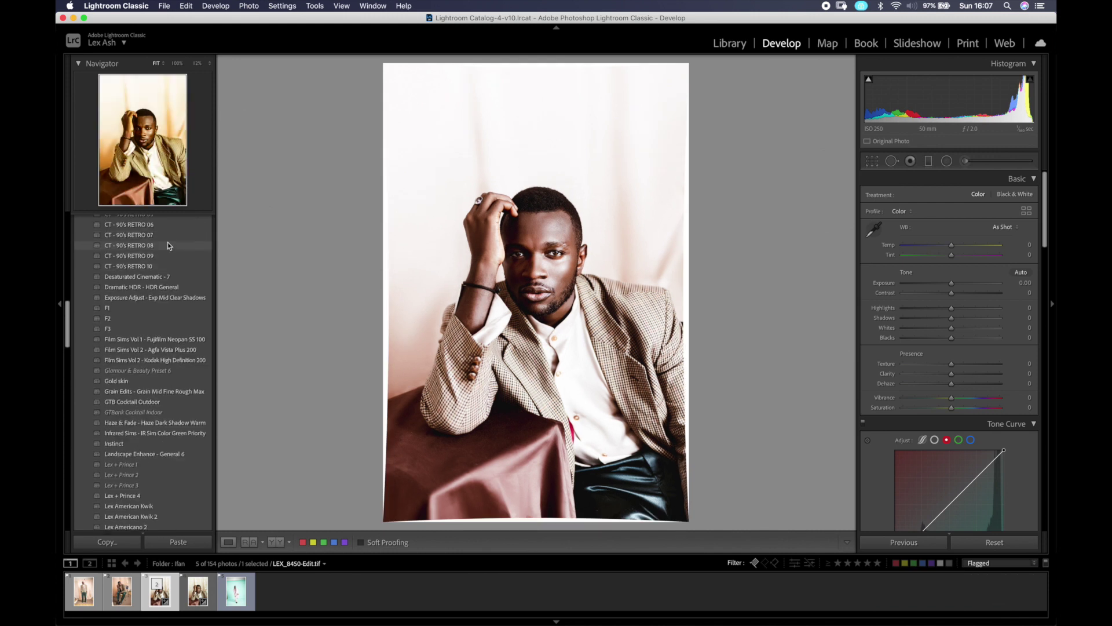
scroll(168, 250, up, 2)
scroll(169, 248, up, 2)
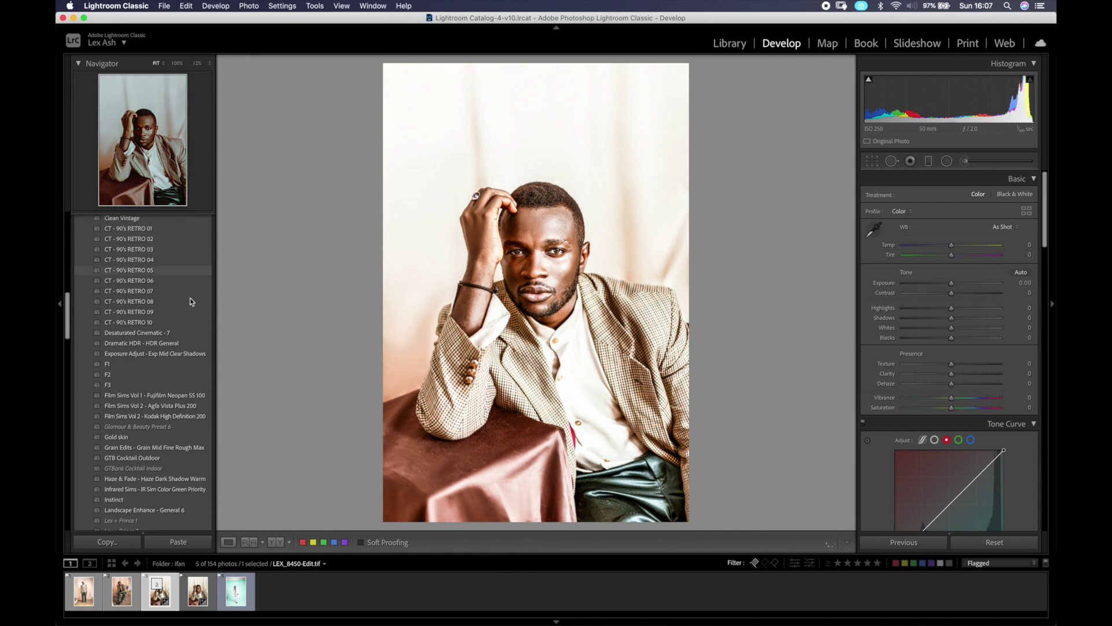